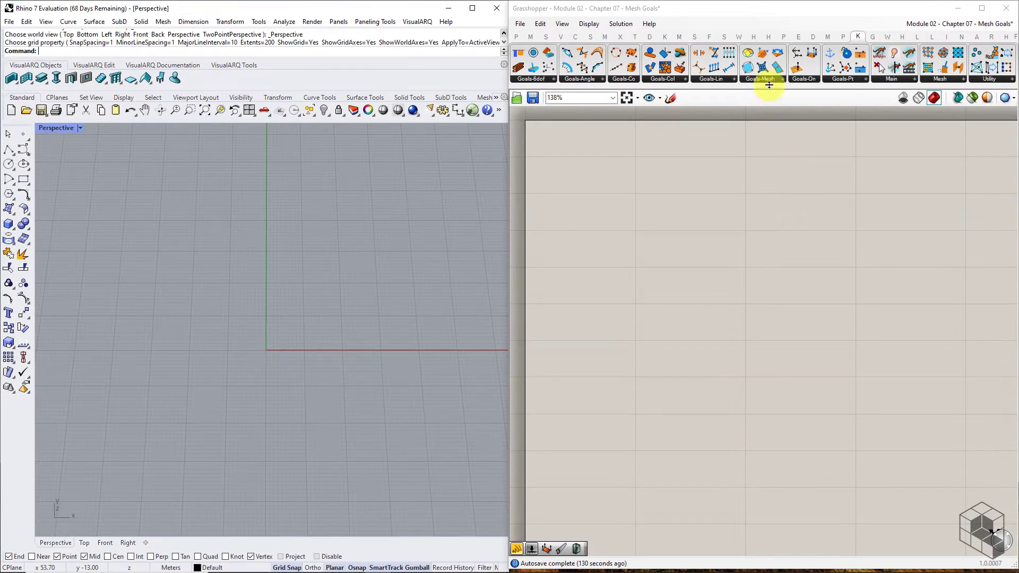
Step: Look through the available Kangaroo mesh goal components
{"action": "left_click", "coordinate": [770, 79]}
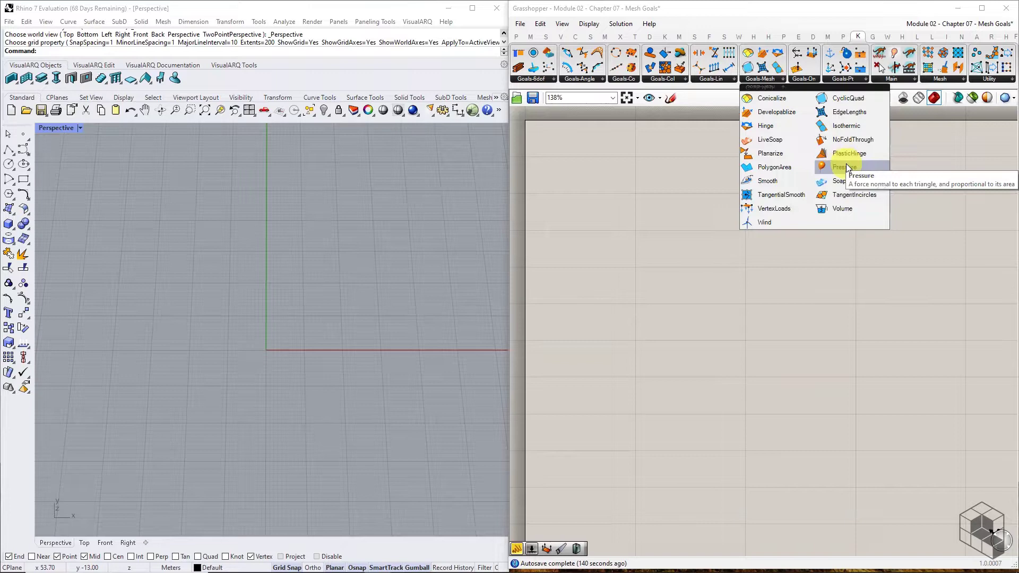
{"action": "left_click", "coordinate": [935, 287]}
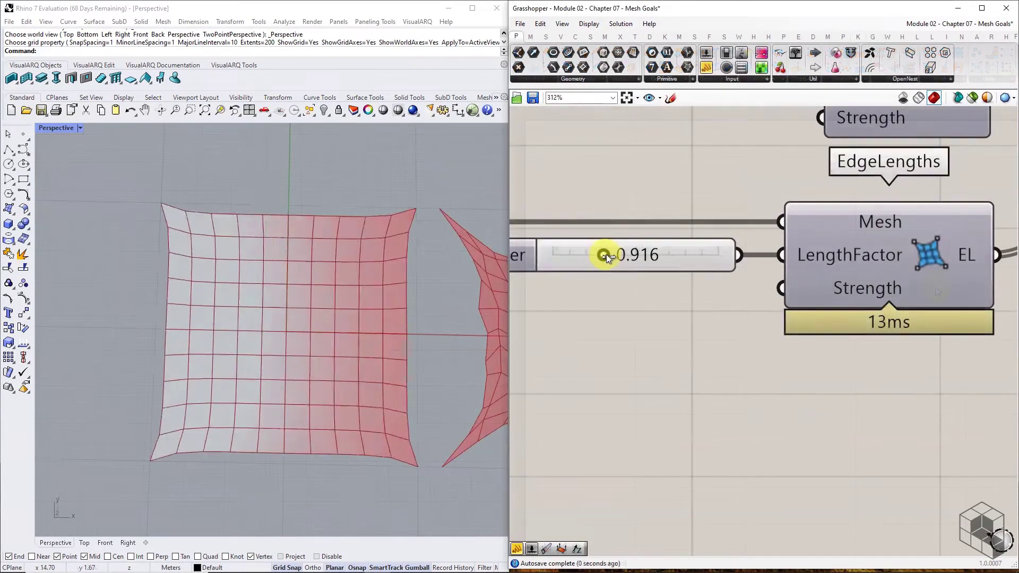
{"action": "mouse_move", "coordinate": [606, 254]}
{"action": "left_mouse_down"}
{"action": "mouse_move", "coordinate": [626, 254]}
{"action": "mouse_move", "coordinate": [573, 255]}
{"action": "mouse_move", "coordinate": [645, 254]}
{"action": "mouse_move", "coordinate": [591, 256]}
{"action": "left_mouse_up"}
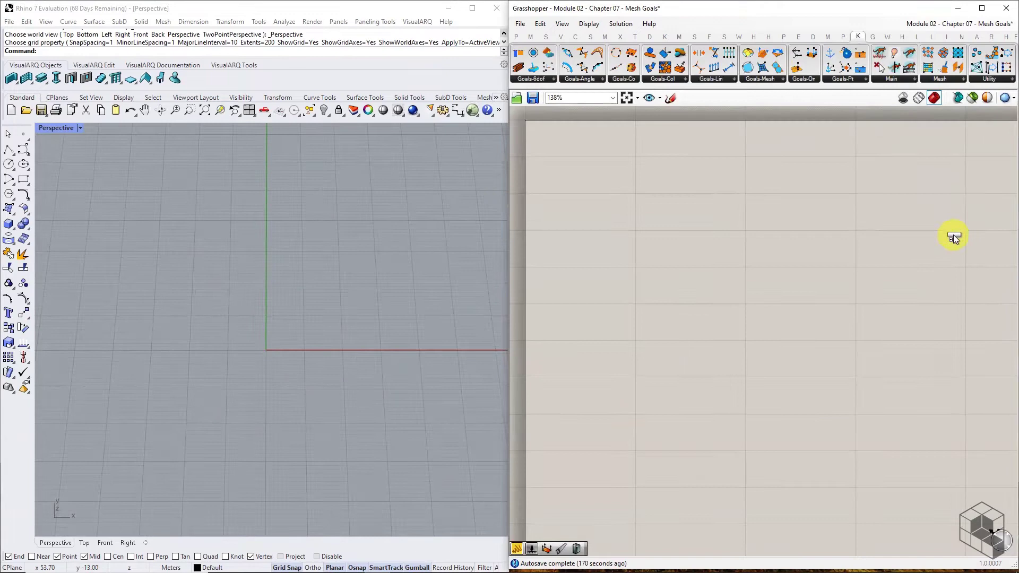
Step: Place an EdgeLengths mesh goal on the canvas and a Length(Line) goal below it
{"action": "left_click", "coordinate": [925, 308]}
{"action": "right_click_drag", "start_coordinate": [967, 355], "coordinate": [918, 328]}
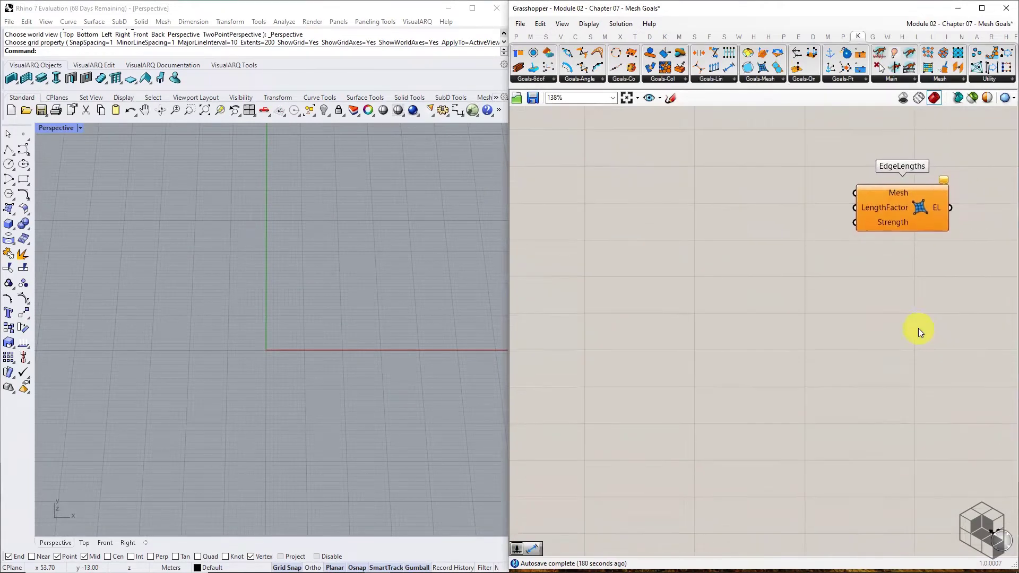
{"action": "left_click", "coordinate": [731, 82]}
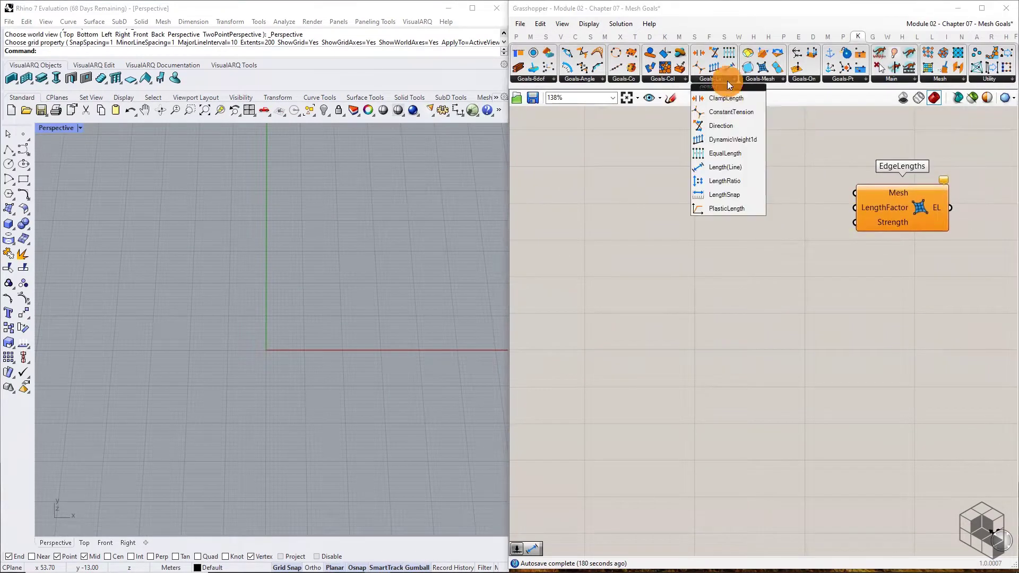
{"action": "left_click", "coordinate": [736, 154]}
{"action": "left_click", "coordinate": [912, 453]}
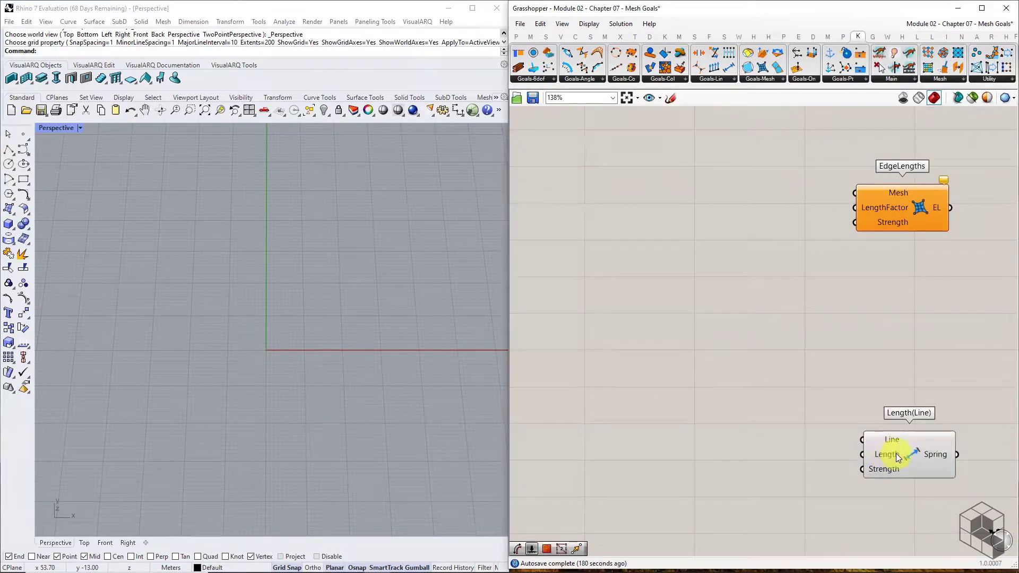
{"action": "left_click", "coordinate": [910, 407]}
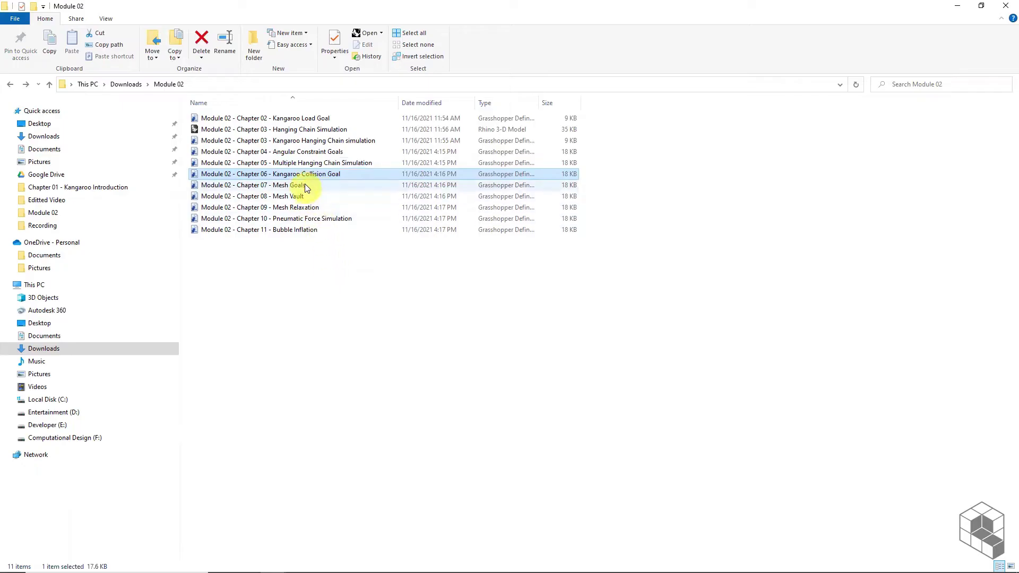
Step: From the Module 02 folder in File Explorer, open the Grasshopper definition "Module 02 - Chapter 07 - Mesh Goals"
{"action": "double_click", "coordinate": [305, 183]}
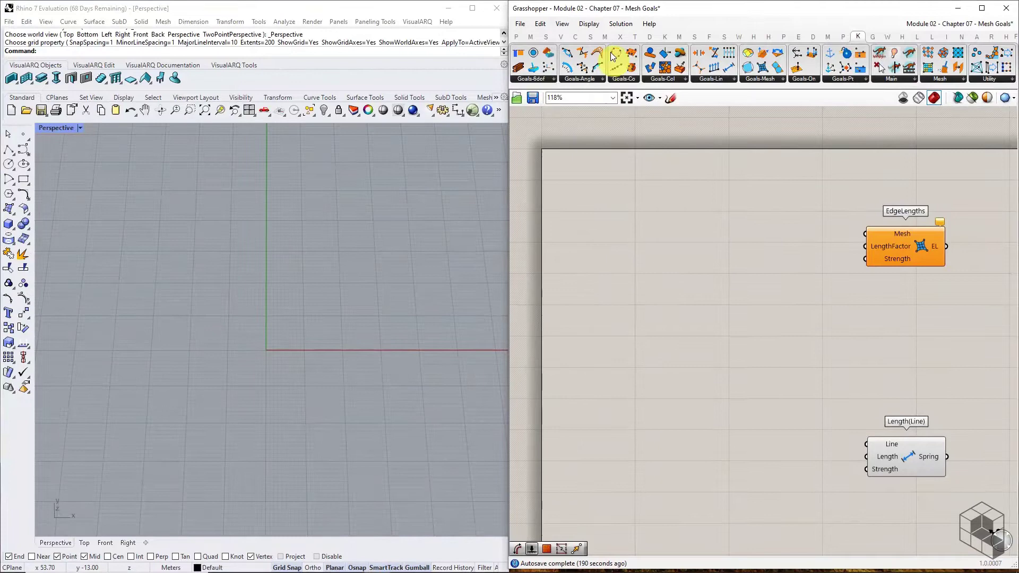
Step: Add a Mesh Plane component on the canvas, well before the EdgeLengths goal
{"action": "left_click", "coordinate": [604, 36]}
{"action": "left_click", "coordinate": [687, 80]}
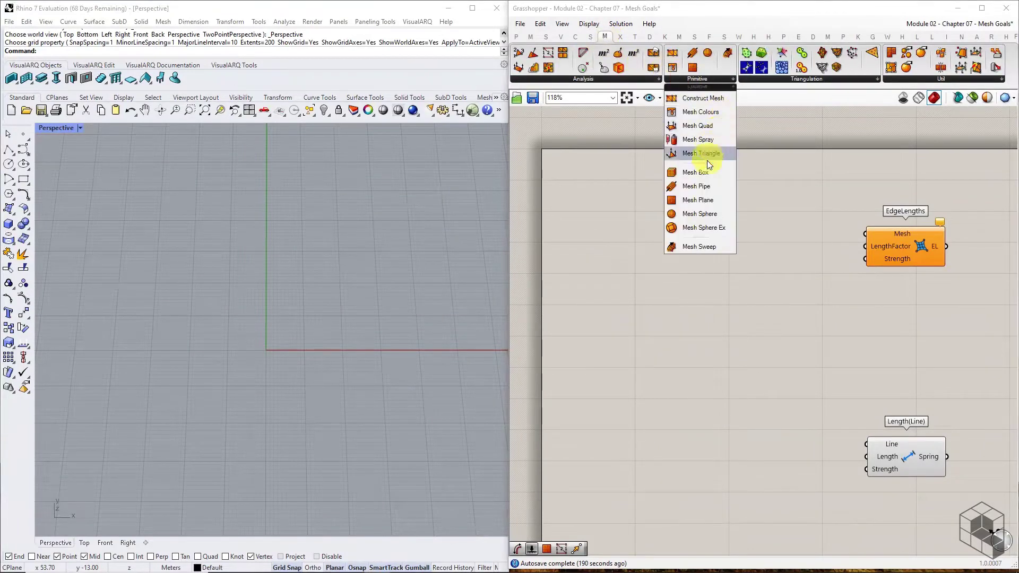
{"action": "left_click_drag", "start_coordinate": [701, 200], "coordinate": [634, 242]}
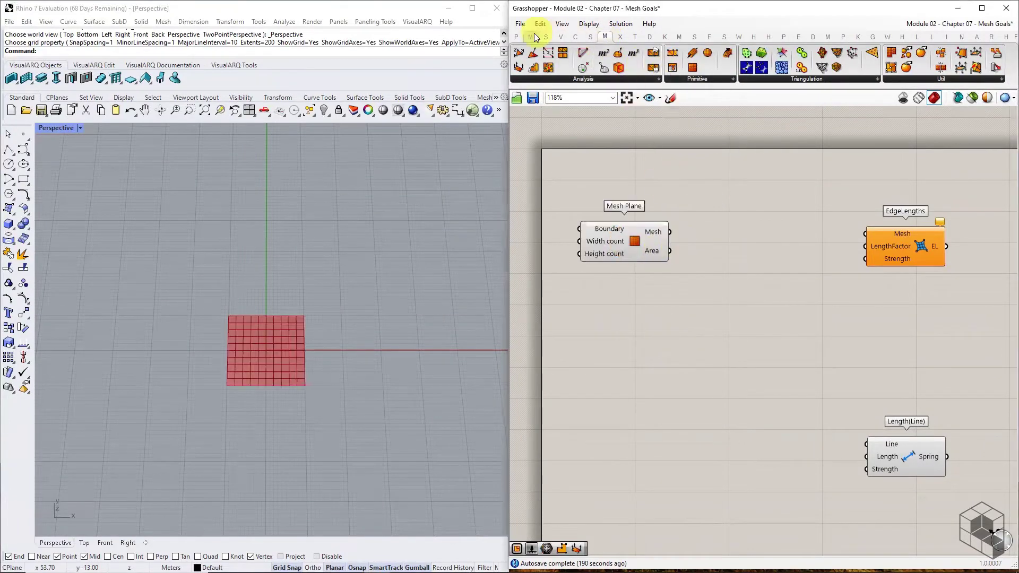
Step: Add a Mesh parameter after the Mesh Plane component and feed it the plane's Mesh output
{"action": "left_click", "coordinate": [516, 36]}
{"action": "left_click", "coordinate": [619, 79]}
{"action": "left_click_drag", "start_coordinate": [564, 189], "coordinate": [718, 236]}
{"action": "middle_click", "coordinate": [642, 237]}
{"action": "left_click", "coordinate": [676, 202]}
{"action": "left_click", "coordinate": [726, 256]}
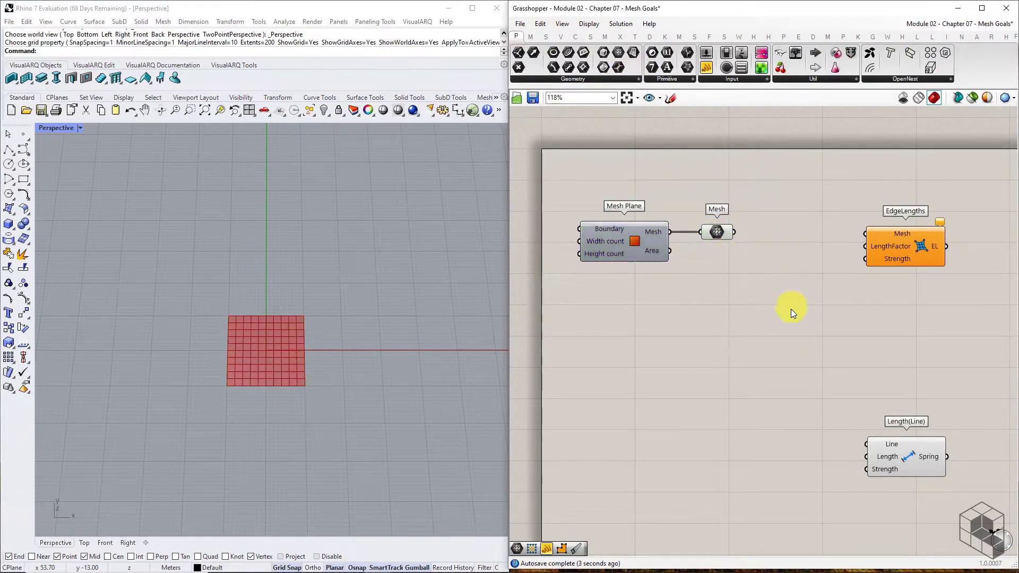
Step: Examine the four corner points of the mesh plane in the Rhino viewport
{"action": "scroll", "coordinate": [212, 352], "scroll_direction": "up", "scroll_amount": 5}
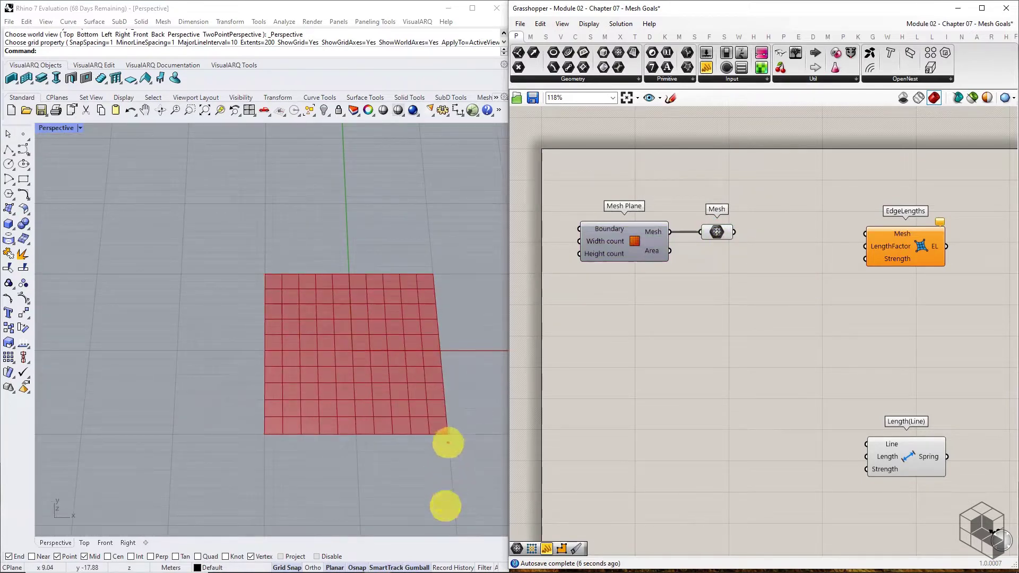
{"action": "left_click", "coordinate": [444, 432]}
{"action": "left_click", "coordinate": [432, 277]}
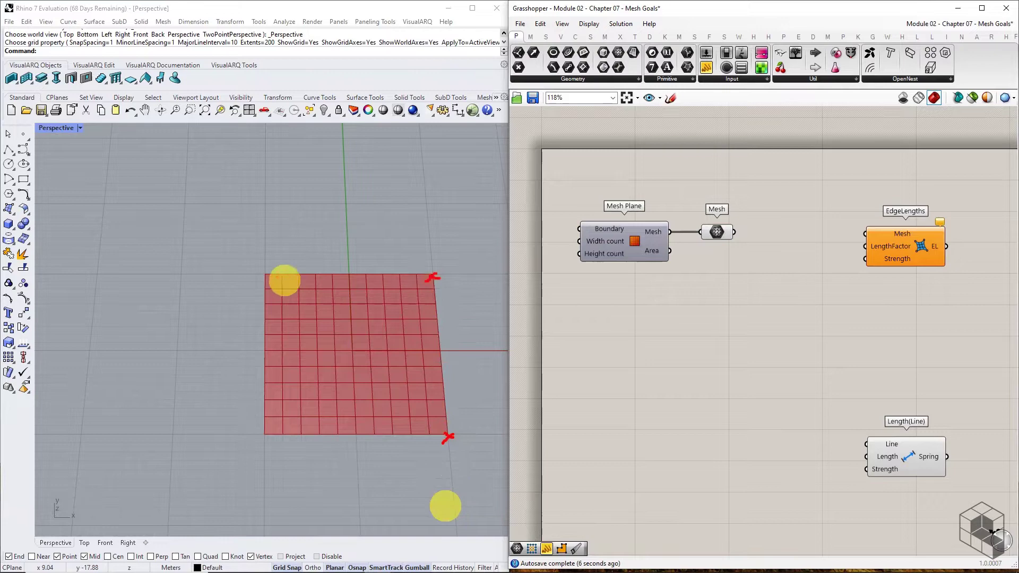
{"action": "left_click", "coordinate": [260, 272]}
{"action": "left_click", "coordinate": [262, 435]}
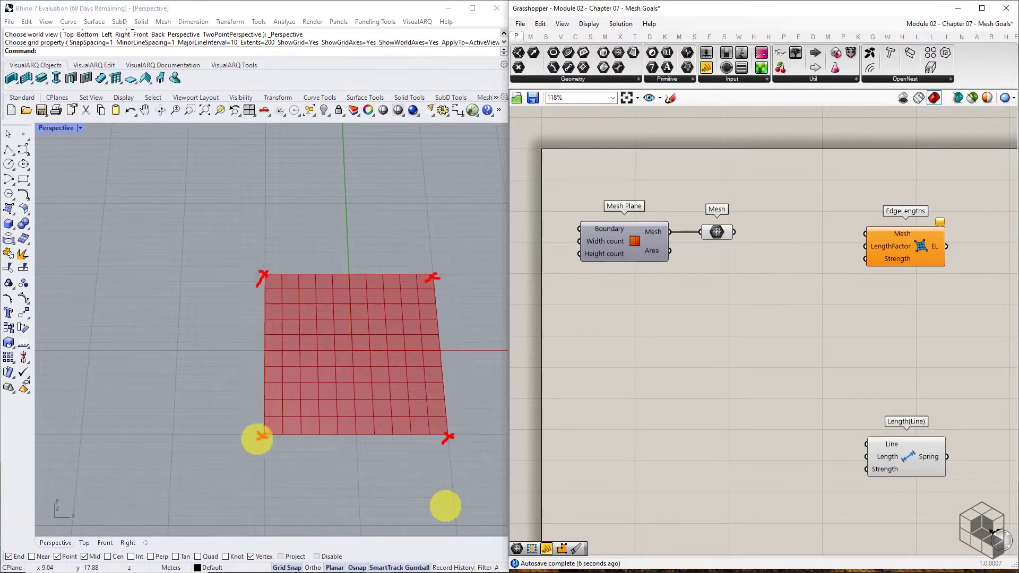
{"action": "key", "text": "Escape"}
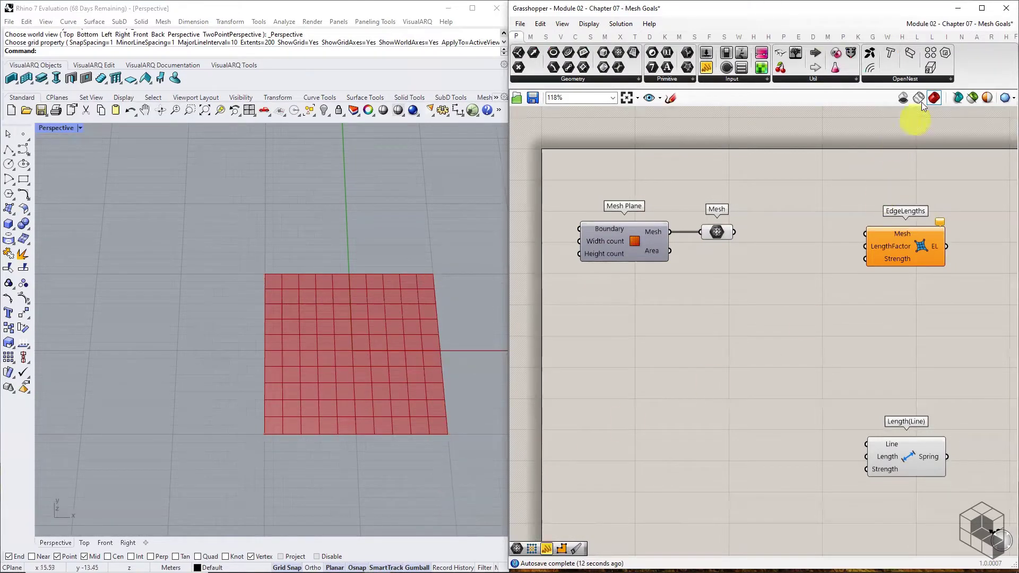
Step: Add a MeshCorners component beside the Mesh parameter
{"action": "left_click", "coordinate": [856, 39]}
{"action": "left_click", "coordinate": [936, 79]}
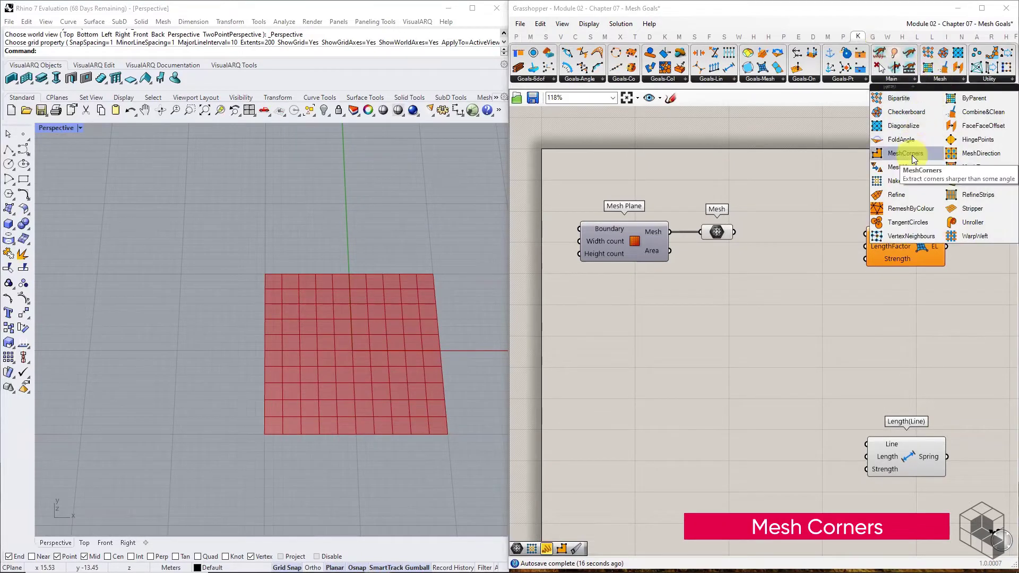
{"action": "left_click_drag", "start_coordinate": [912, 155], "coordinate": [780, 245]}
{"action": "scroll", "coordinate": [831, 265], "scroll_direction": "down", "scroll_amount": 3}
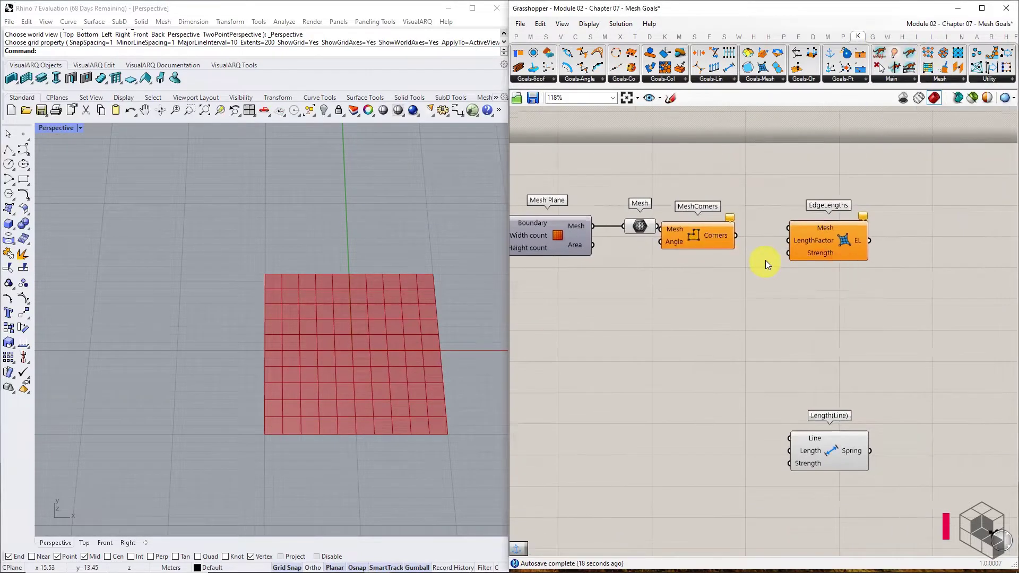
Step: Move the EdgeLengths and Length(Line) goals farther away from MeshCorners and space MeshCorners apart from the Mesh parameter
{"action": "left_click_drag", "start_coordinate": [860, 206], "coordinate": [783, 445]}
{"action": "left_click_drag", "start_coordinate": [813, 247], "coordinate": [941, 247]}
{"action": "left_click_drag", "start_coordinate": [713, 235], "coordinate": [725, 233]}
{"action": "left_click", "coordinate": [752, 271]}
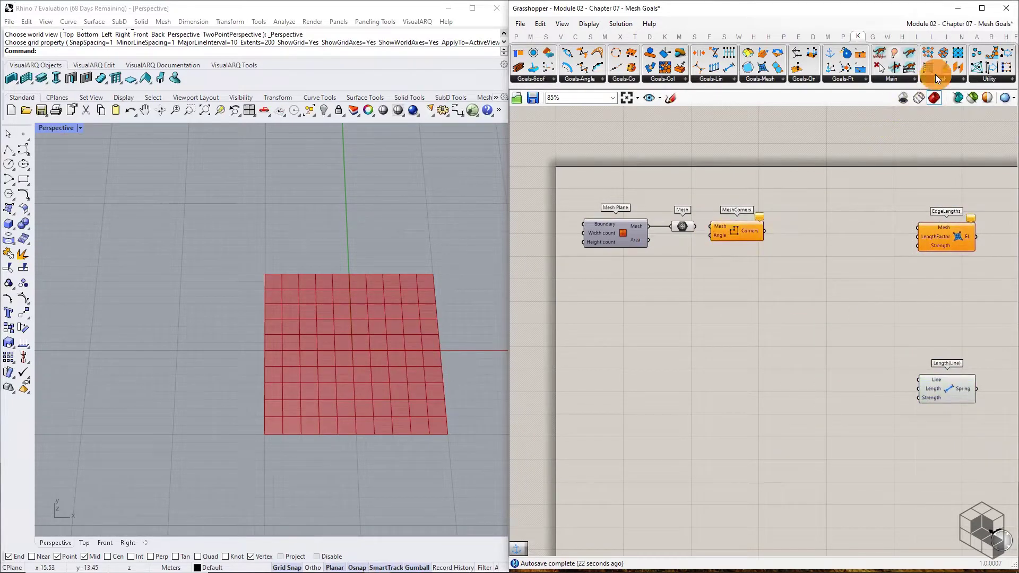
{"action": "left_click", "coordinate": [936, 77]}
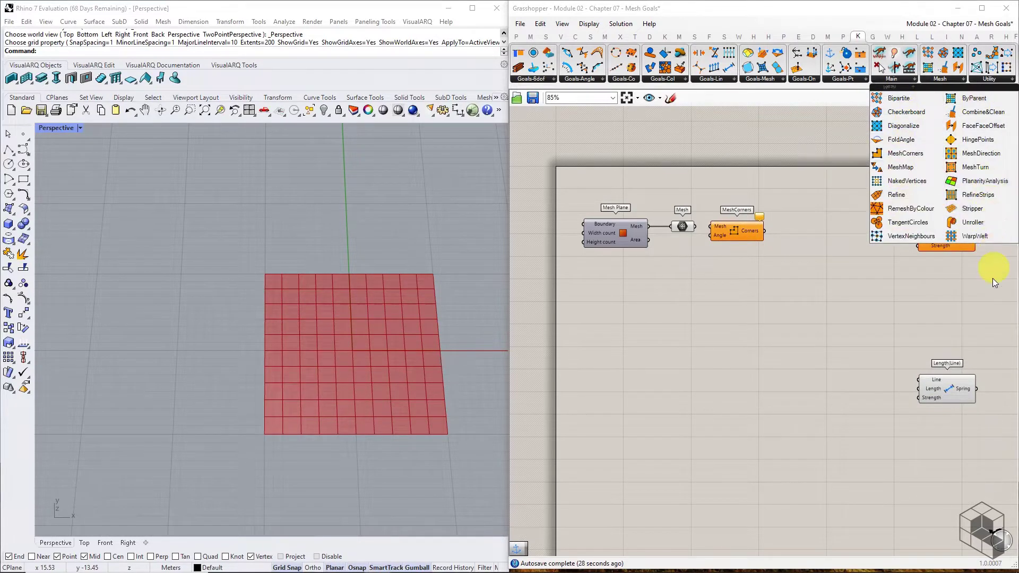
{"action": "left_click", "coordinate": [901, 296]}
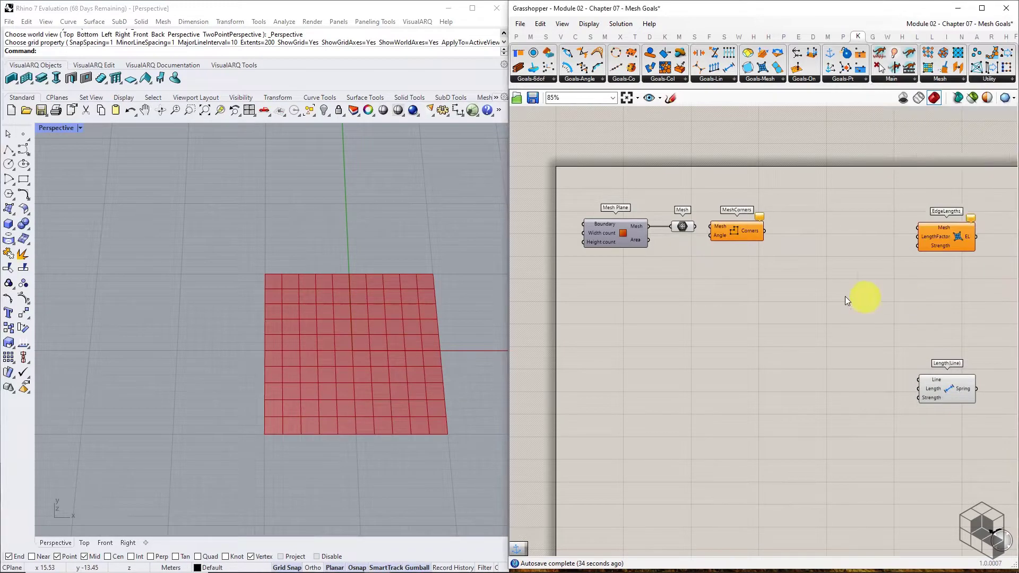
Step: Connect the Mesh parameter to the Mesh input of MeshCorners and check the extracted corner points in the viewport
{"action": "scroll", "coordinate": [730, 264], "scroll_direction": "up", "scroll_amount": 3}
{"action": "left_click_drag", "start_coordinate": [661, 192], "coordinate": [691, 191]}
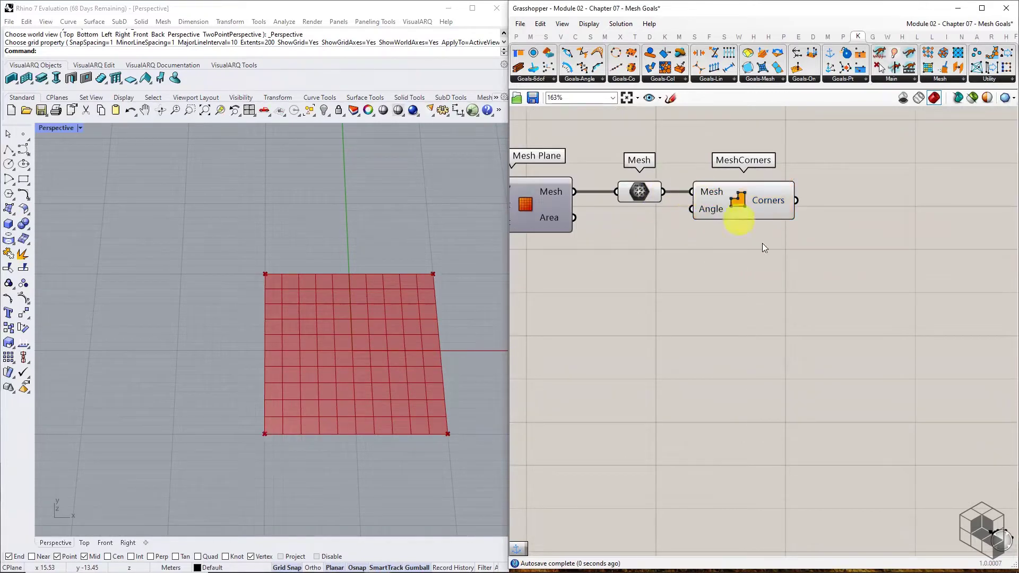
{"action": "left_click", "coordinate": [767, 203]}
{"action": "right_click_drag", "start_coordinate": [477, 312], "coordinate": [468, 334]}
{"action": "left_click", "coordinate": [677, 285]}
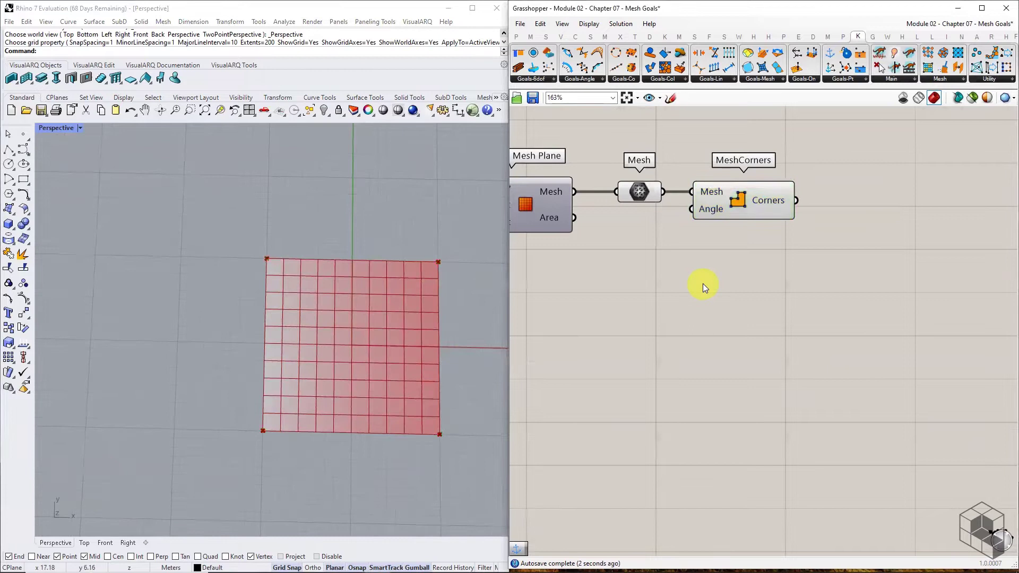
Step: Add an Anchor goal and connect the Corners output of MeshCorners to its Point input
{"action": "left_click", "coordinate": [859, 78]}
{"action": "left_click", "coordinate": [857, 101]}
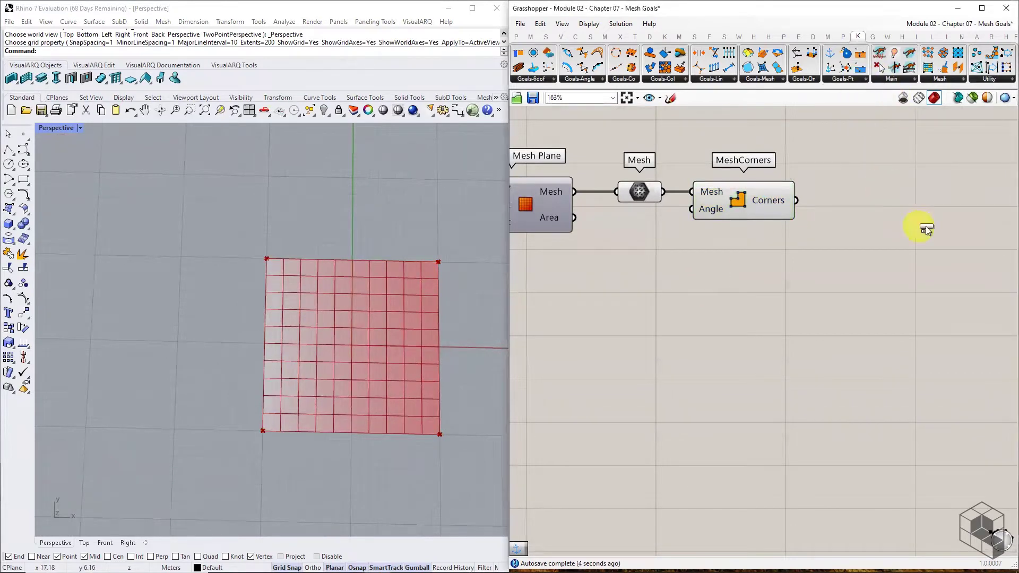
{"action": "left_click", "coordinate": [938, 203]}
{"action": "left_click_drag", "start_coordinate": [796, 200], "coordinate": [948, 215]}
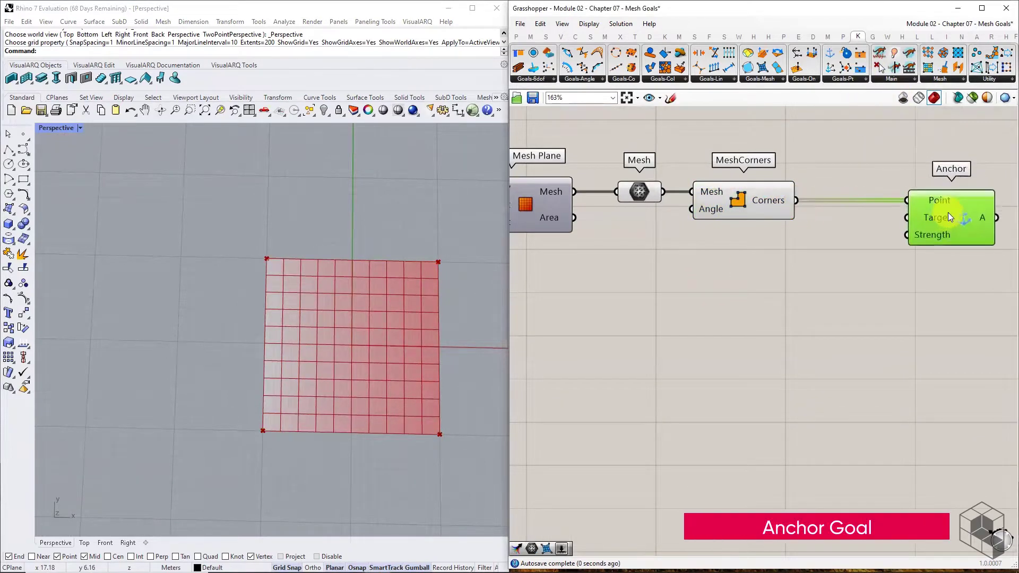
Step: Arrange the Anchor, EdgeLengths and Length(Line) goals one below another, away from MeshCorners
{"action": "right_click_drag", "start_coordinate": [947, 214], "coordinate": [797, 203]}
{"action": "scroll", "coordinate": [797, 202], "scroll_direction": "down", "scroll_amount": 3}
{"action": "left_click_drag", "start_coordinate": [906, 205], "coordinate": [823, 246]}
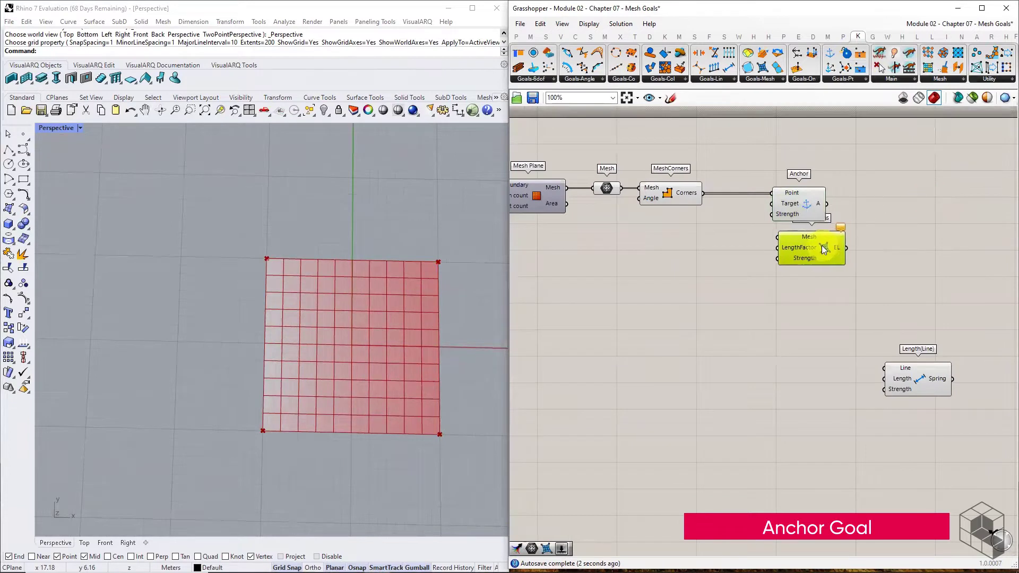
{"action": "left_click_drag", "start_coordinate": [889, 164], "coordinate": [803, 272]}
{"action": "left_click_drag", "start_coordinate": [803, 204], "coordinate": [928, 203]}
{"action": "left_click", "coordinate": [911, 301]}
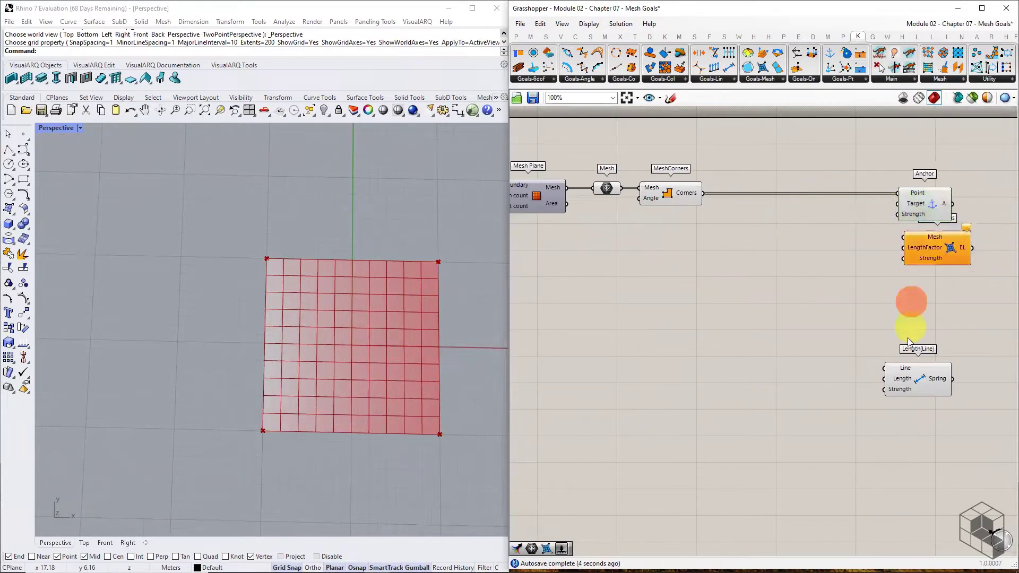
{"action": "left_click_drag", "start_coordinate": [901, 387], "coordinate": [924, 387]}
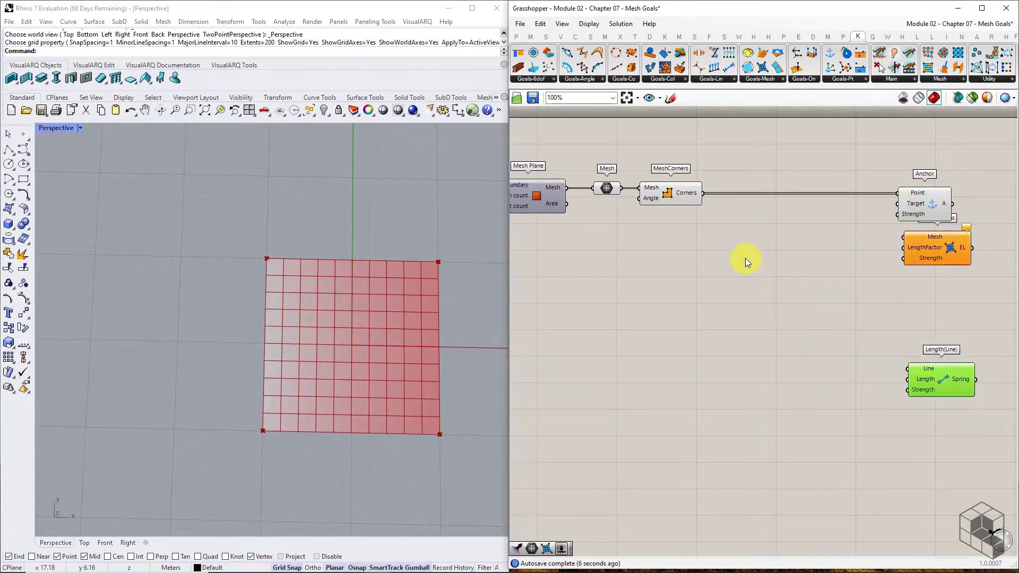
{"action": "left_click_drag", "start_coordinate": [923, 245], "coordinate": [905, 248]}
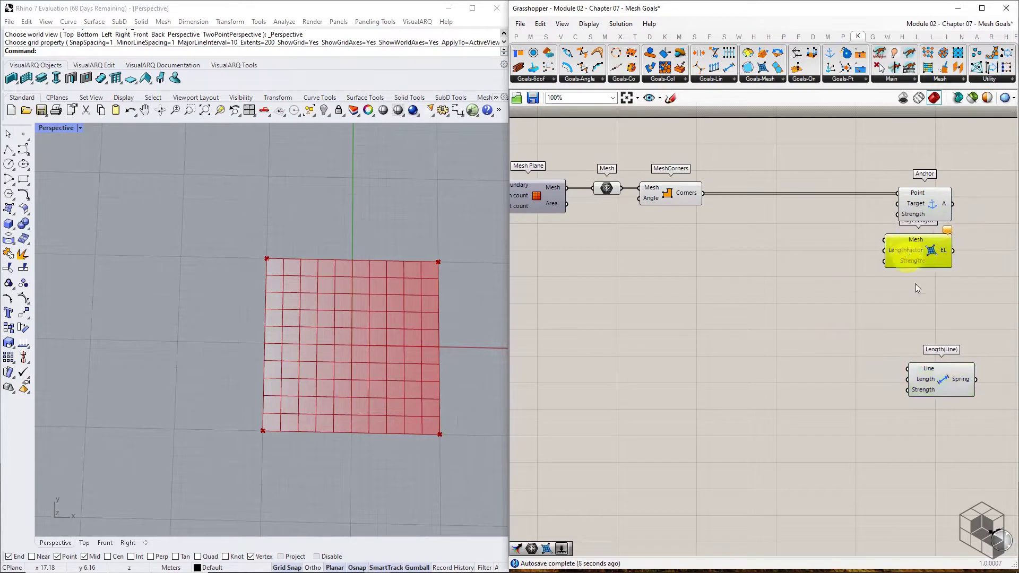
{"action": "left_click", "coordinate": [884, 304]}
Step: Connect the Mesh parameter to the Mesh input of EdgeLengths through a relay, and align the relay below the MeshCorners wire
{"action": "left_click_drag", "start_coordinate": [673, 197], "coordinate": [714, 196]}
{"action": "left_click", "coordinate": [715, 234]}
{"action": "left_click_drag", "start_coordinate": [620, 187], "coordinate": [680, 242]}
{"action": "double_click", "coordinate": [857, 240]}
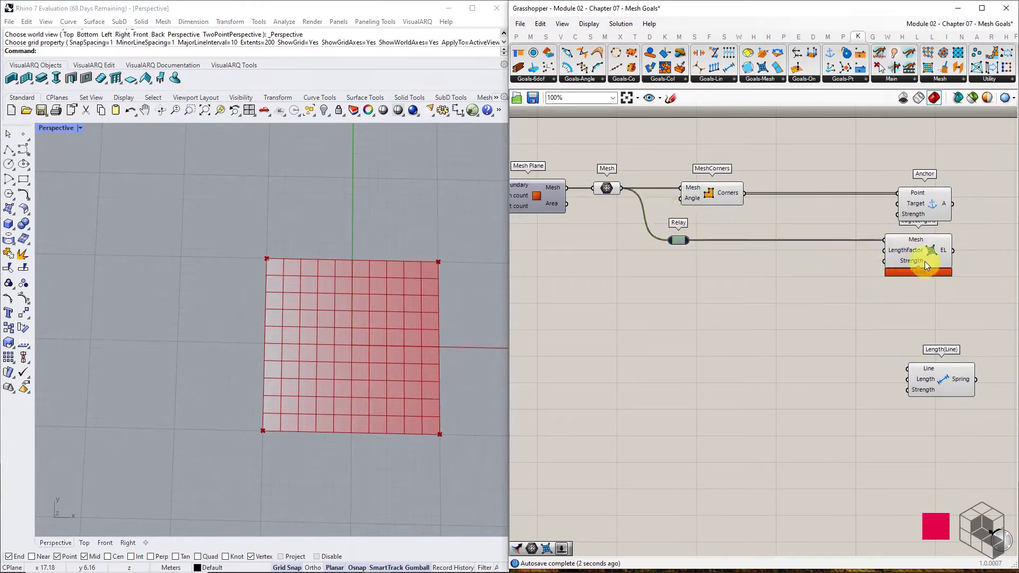
{"action": "left_click_drag", "start_coordinate": [925, 261], "coordinate": [924, 270]}
{"action": "left_click_drag", "start_coordinate": [685, 240], "coordinate": [682, 249]}
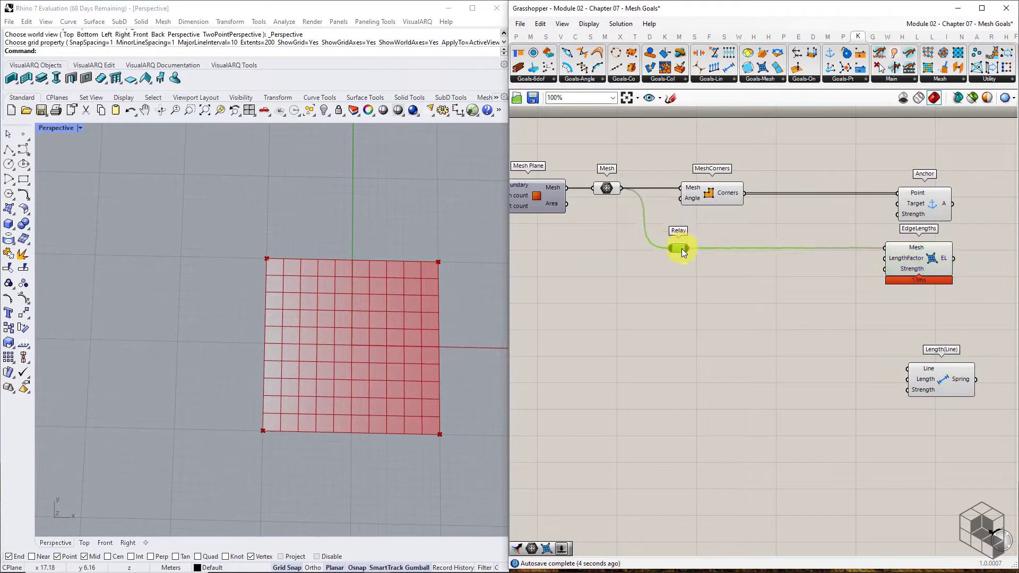
Step: Examine the LengthFactor input of EdgeLengths and a single mesh edge near the plane's corner that it scales
{"action": "scroll", "coordinate": [922, 260], "scroll_direction": "up", "scroll_amount": 5}
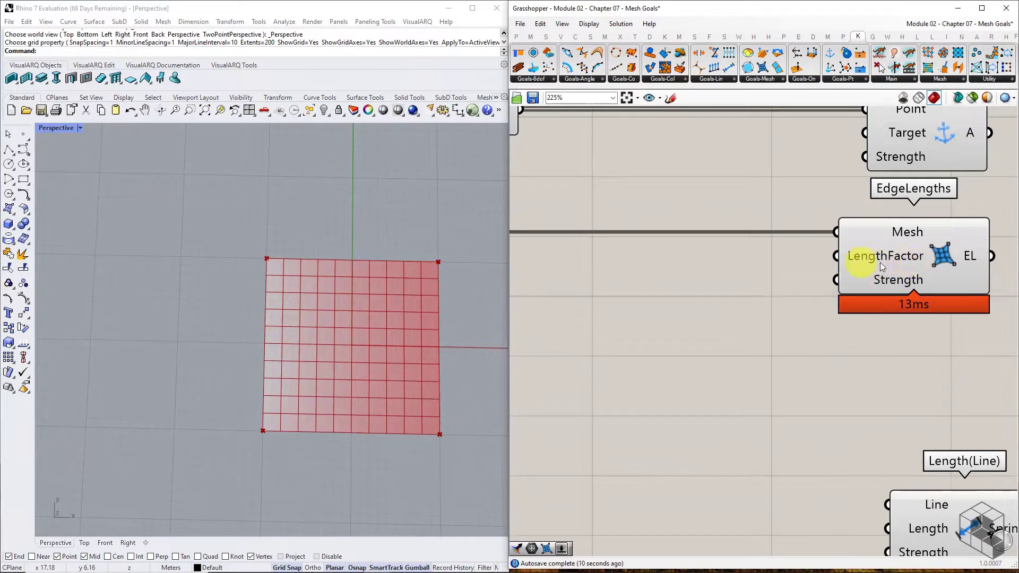
{"action": "scroll", "coordinate": [491, 466], "scroll_direction": "up", "scroll_amount": 4}
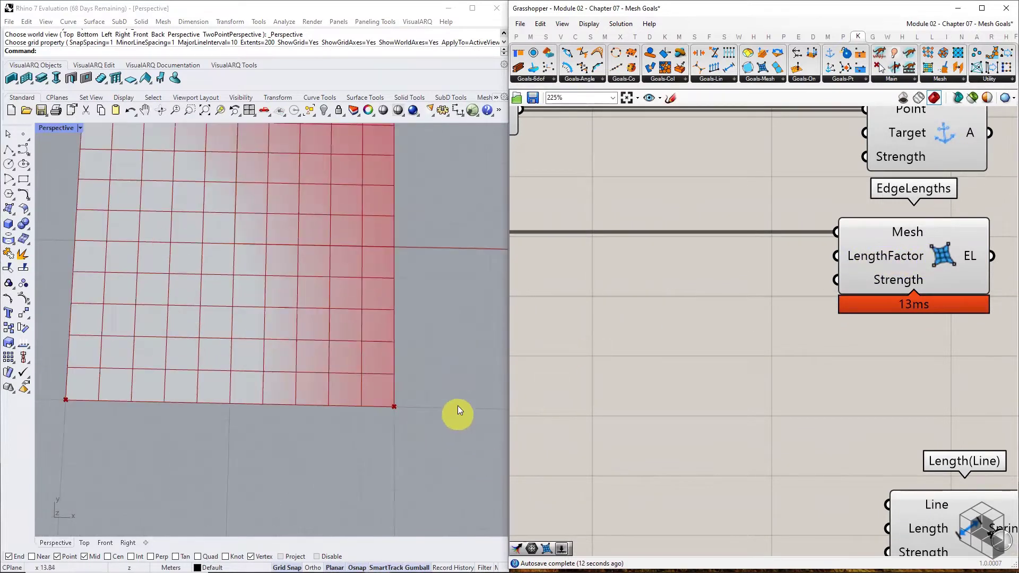
{"action": "scroll", "coordinate": [457, 407], "scroll_direction": "up", "scroll_amount": 2}
{"action": "key", "text": "ctrl+2"}
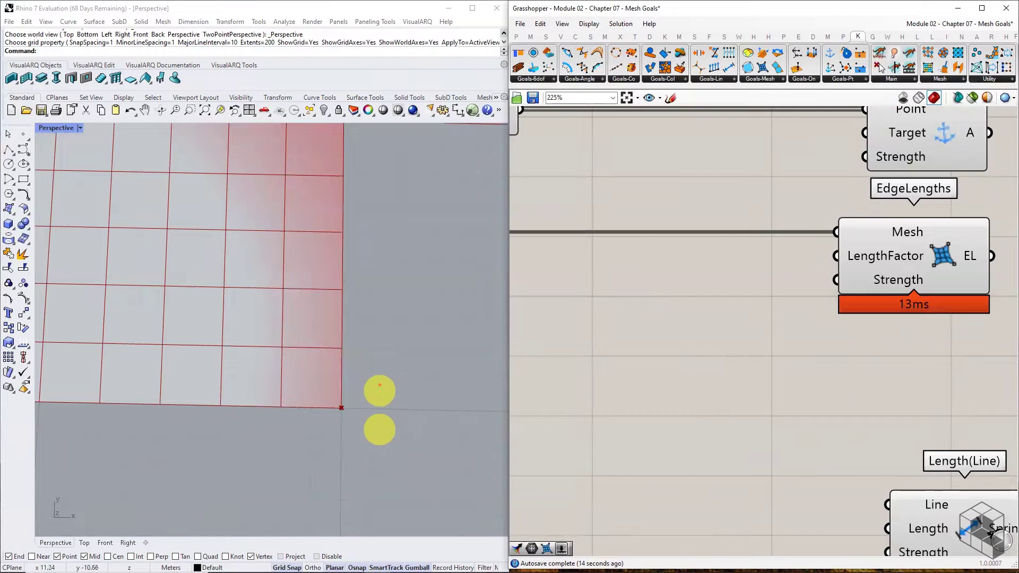
{"action": "mouse_move", "coordinate": [360, 291]}
{"action": "left_mouse_down", "text": "shift"}
{"action": "mouse_move", "coordinate": [356, 359]}
{"action": "mouse_move", "coordinate": [355, 298]}
{"action": "mouse_move", "coordinate": [387, 315]}
{"action": "mouse_move", "coordinate": [381, 330]}
{"action": "mouse_move", "coordinate": [397, 327]}
{"action": "mouse_move", "coordinate": [404, 308]}
{"action": "mouse_move", "coordinate": [432, 316]}
{"action": "mouse_move", "coordinate": [465, 293]}
{"action": "left_mouse_up", "text": "shift"}
{"action": "key", "text": "ctrl+z"}
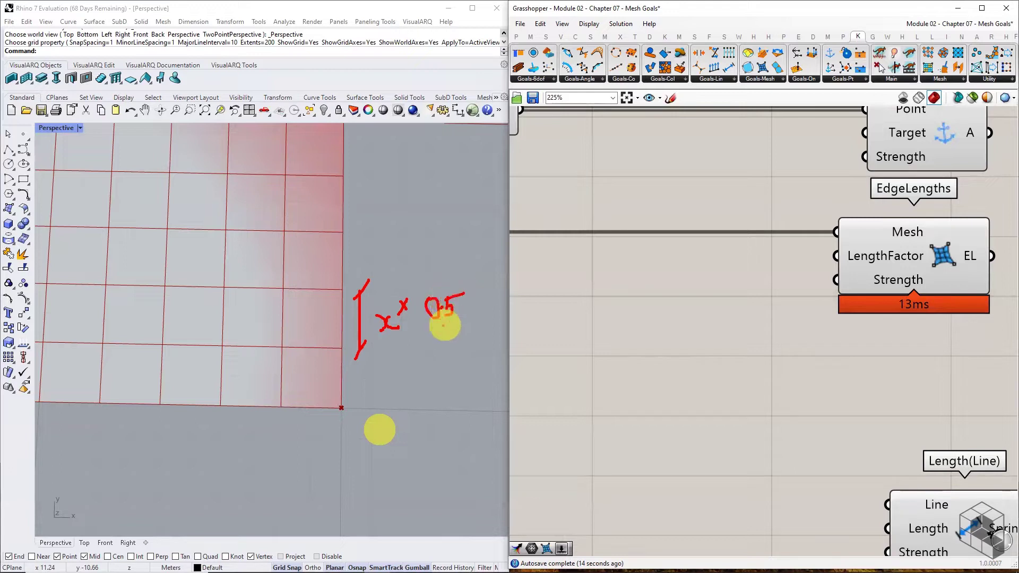
{"action": "mouse_move", "coordinate": [386, 354]}
{"action": "left_mouse_down"}
{"action": "mouse_move", "coordinate": [466, 330]}
{"action": "mouse_move", "coordinate": [402, 355]}
{"action": "left_mouse_up"}
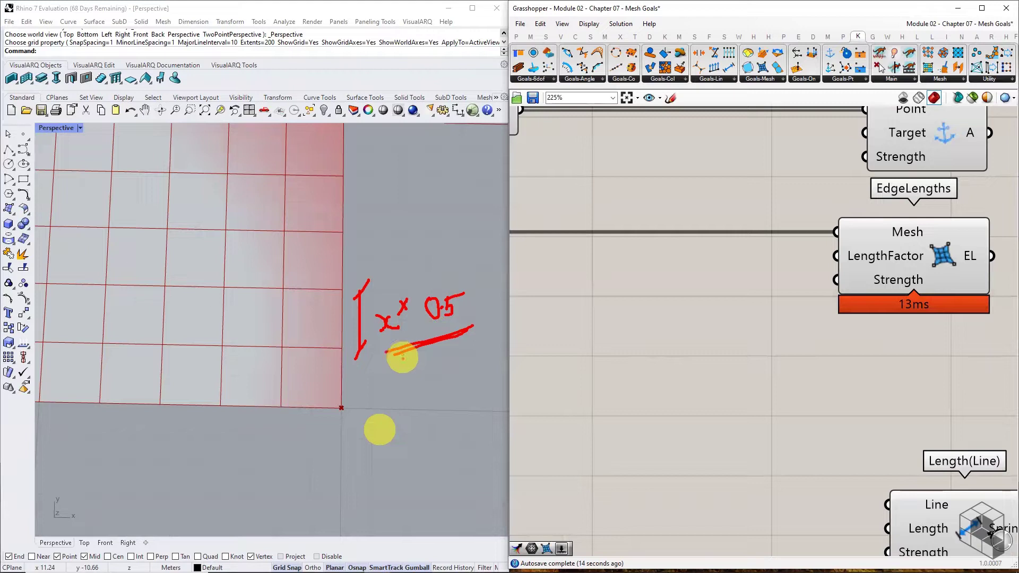
Step: Add a number slider set to 0.5 and connect it to the LengthFactor input of EdgeLengths
{"action": "key", "text": "Escape"}
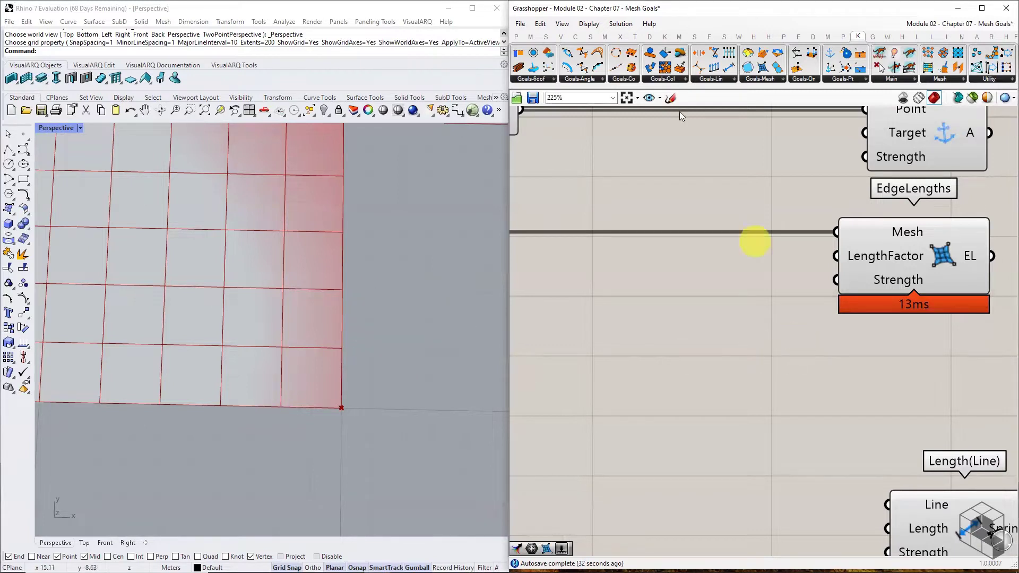
{"action": "left_click", "coordinate": [515, 36]}
{"action": "left_click_drag", "start_coordinate": [706, 53], "coordinate": [666, 270]}
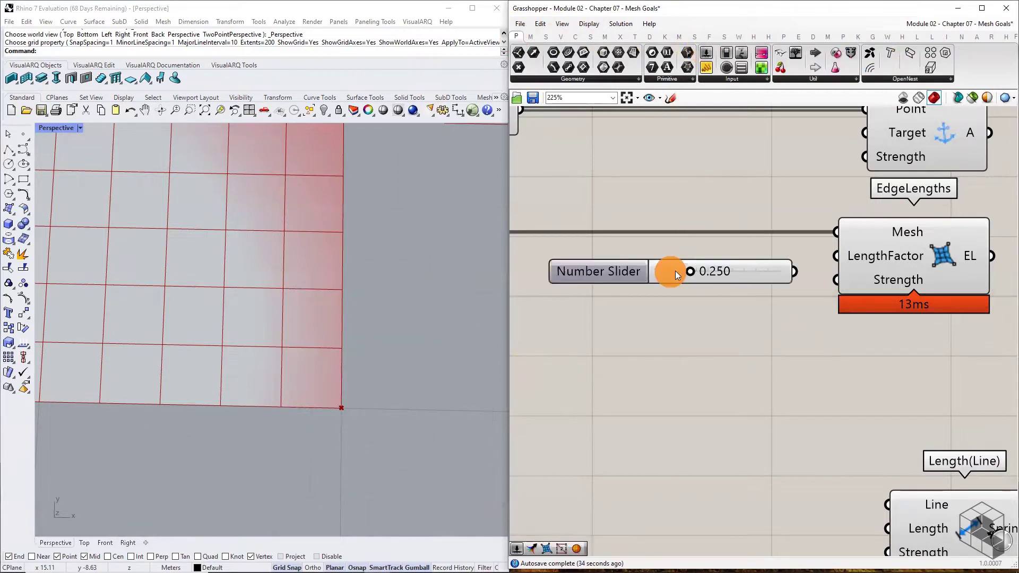
{"action": "double_click", "coordinate": [711, 273]}
{"action": "type", "text": "0.5"}
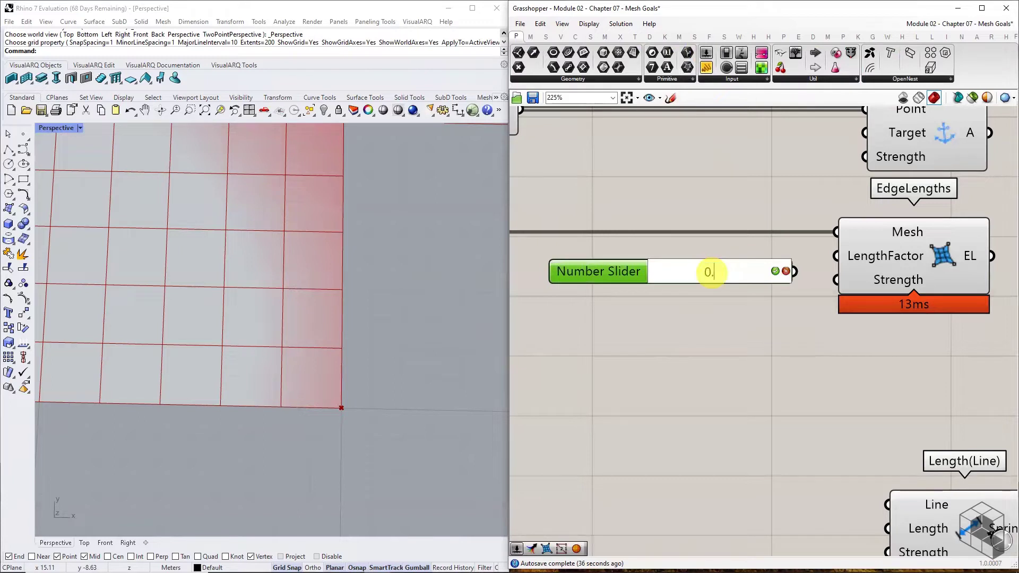
{"action": "key", "text": "Return"}
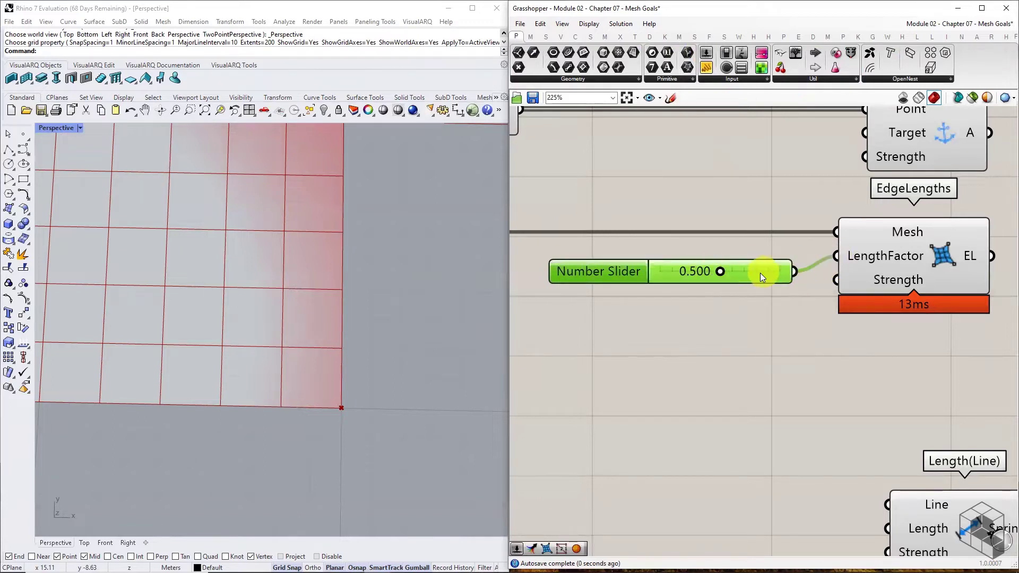
{"action": "left_click_drag", "start_coordinate": [761, 273], "coordinate": [770, 259]}
{"action": "left_click", "coordinate": [772, 294]}
Step: Add a Merge component beside the Anchor and EdgeLengths goals
{"action": "scroll", "coordinate": [772, 294], "scroll_direction": "down", "scroll_amount": 3}
{"action": "right_click_drag", "start_coordinate": [813, 322], "coordinate": [839, 285]}
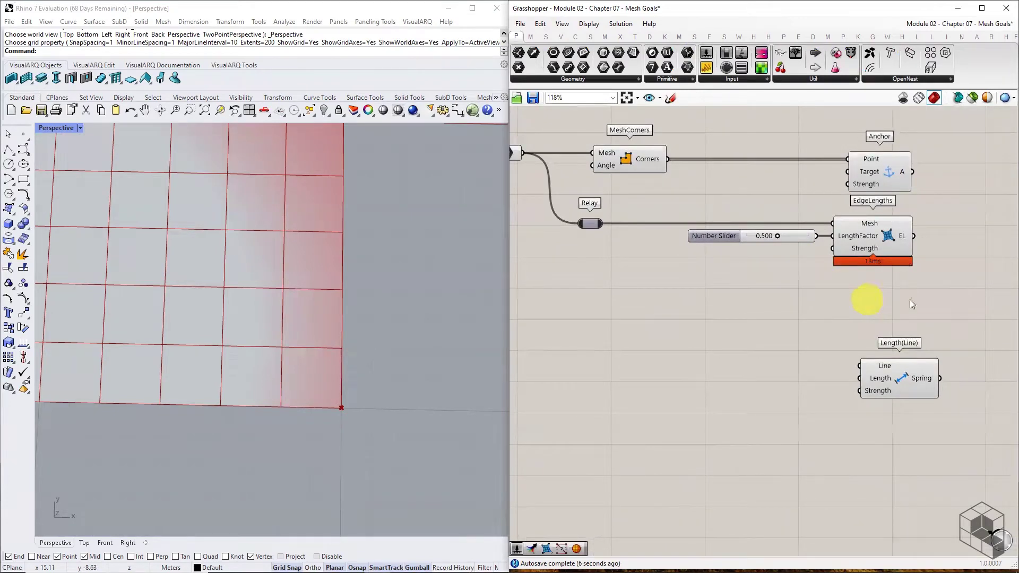
{"action": "right_click_drag", "start_coordinate": [864, 298], "coordinate": [764, 308]}
{"action": "left_click", "coordinate": [546, 36]}
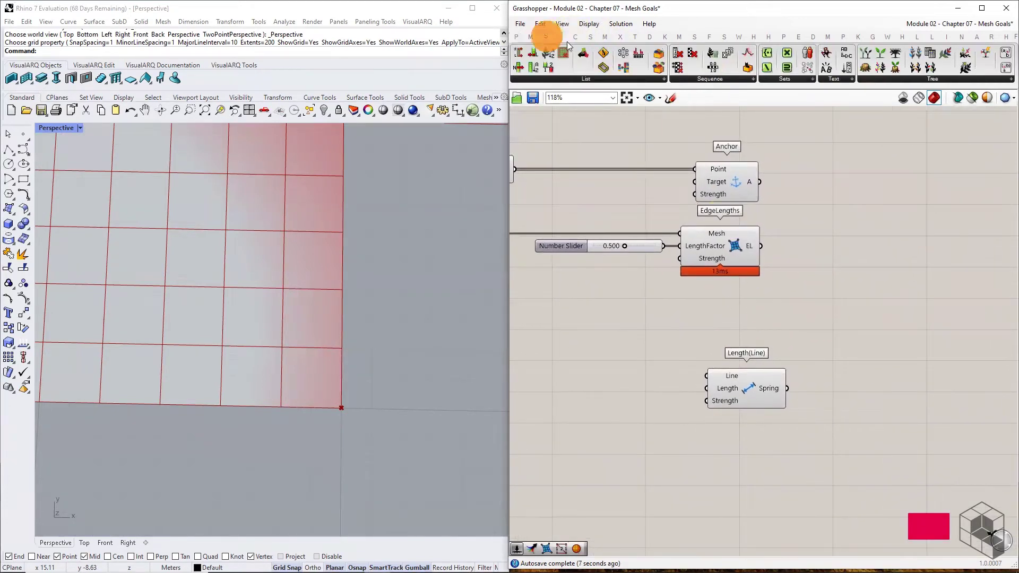
{"action": "left_click", "coordinate": [905, 79]}
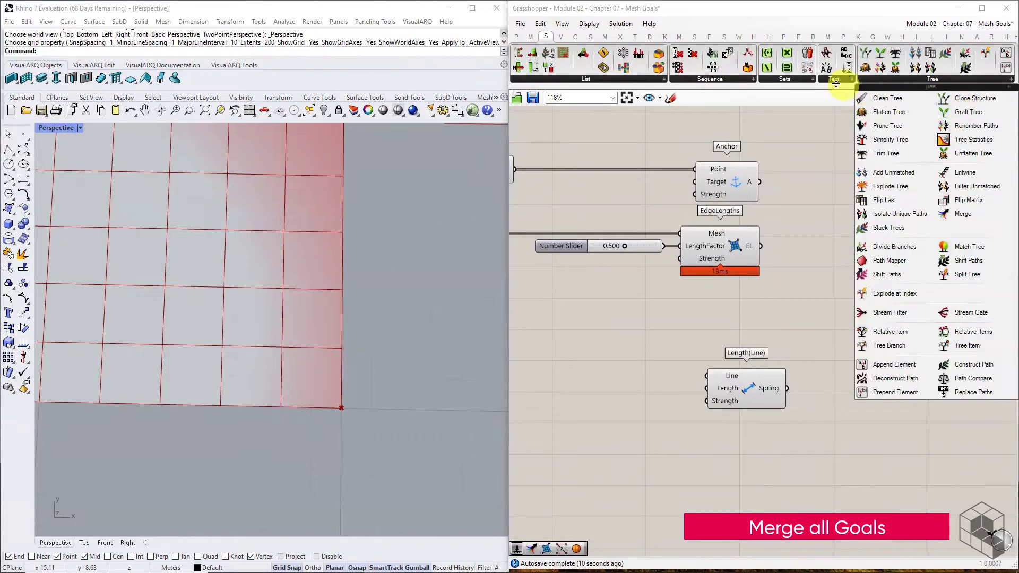
{"action": "left_click", "coordinate": [977, 213]}
{"action": "left_click", "coordinate": [842, 210]}
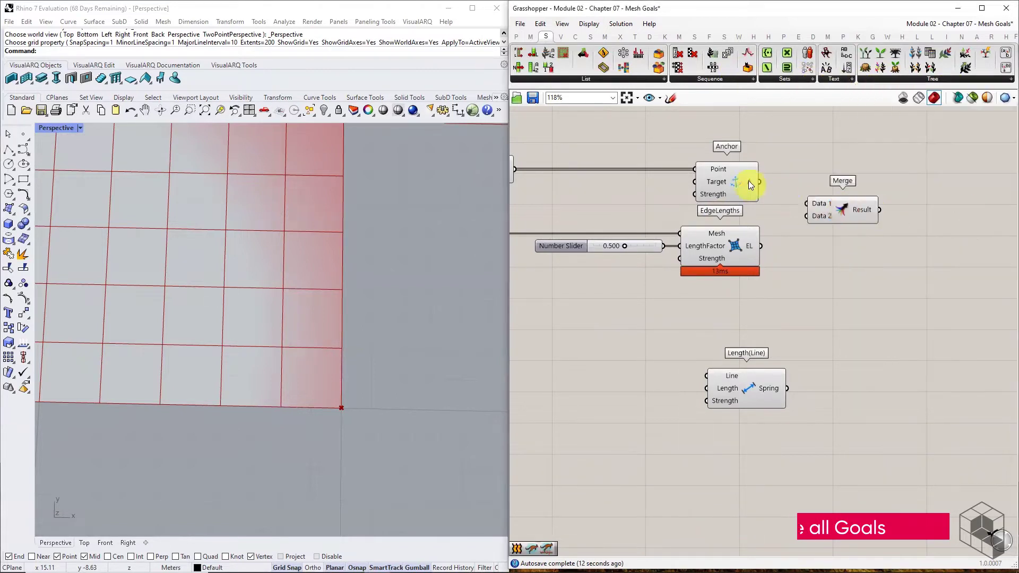
Step: Connect the Anchor output to D1 and the EdgeLengths output to D2 of Merge, and flatten both inputs
{"action": "left_click_drag", "start_coordinate": [758, 181], "coordinate": [792, 196]}
{"action": "right_click", "coordinate": [816, 204]}
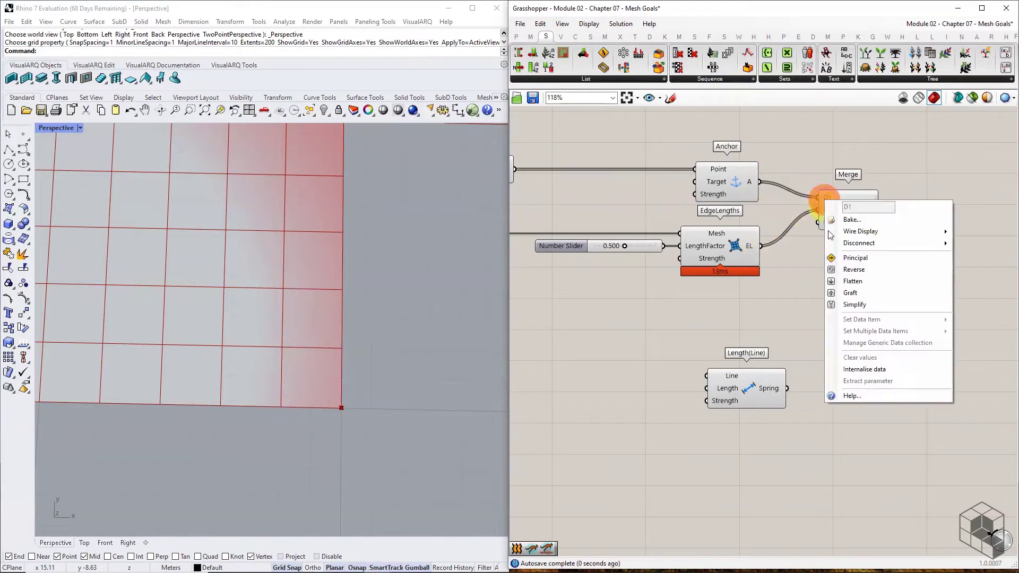
{"action": "left_click", "coordinate": [838, 279]}
{"action": "left_click_drag", "start_coordinate": [761, 246], "coordinate": [822, 212]}
{"action": "right_click", "coordinate": [822, 212]}
{"action": "left_click", "coordinate": [843, 288]}
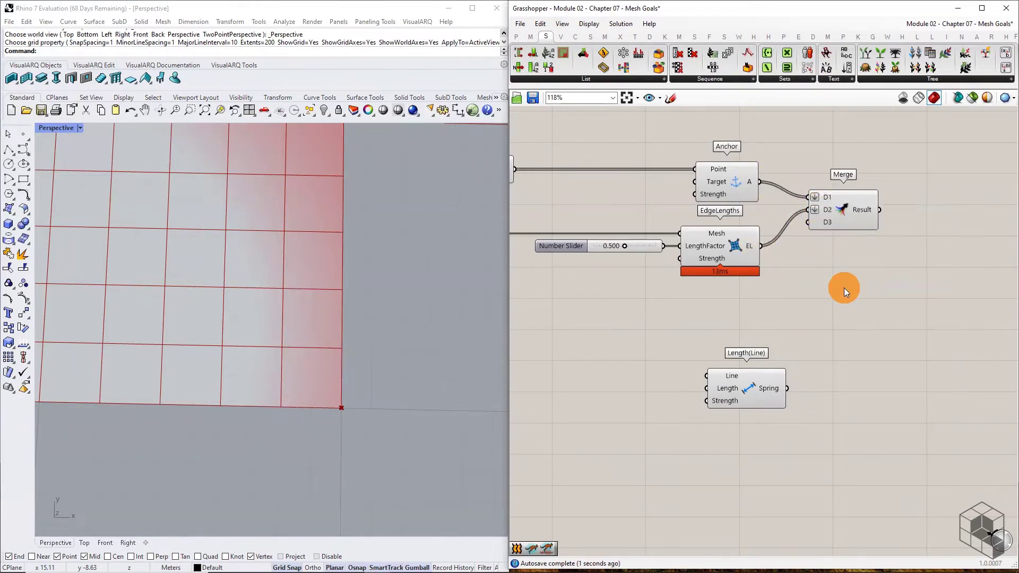
Step: Add a Kangaroo BouncySolver component beyond the Merge component
{"action": "left_click", "coordinate": [858, 36]}
{"action": "left_click", "coordinate": [902, 78]}
{"action": "left_click", "coordinate": [912, 96]}
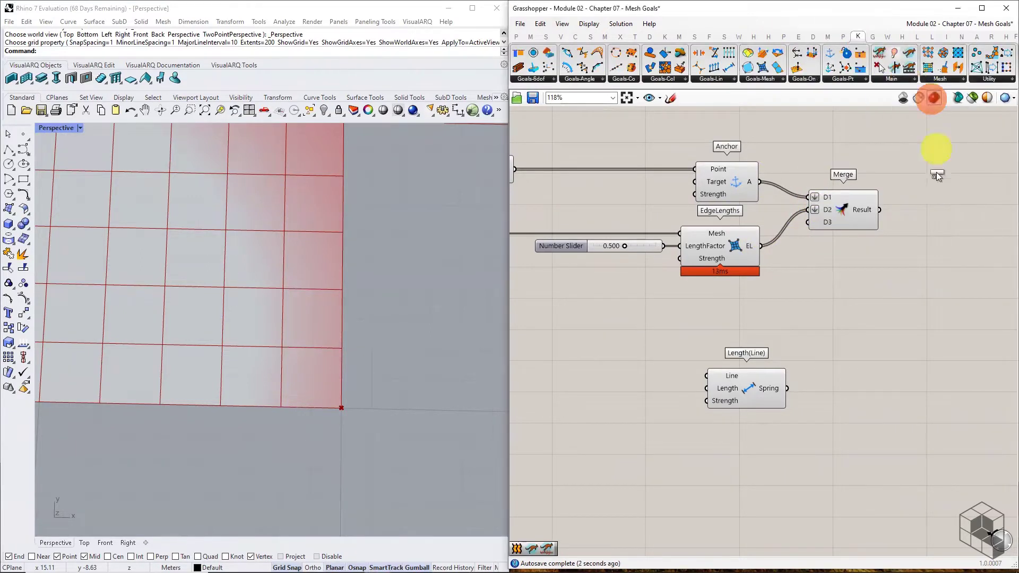
{"action": "left_click", "coordinate": [955, 206]}
Step: Add a Boolean Toggle and a Button between Merge and BouncySolver
{"action": "left_click", "coordinate": [516, 36]}
{"action": "left_click", "coordinate": [742, 78]}
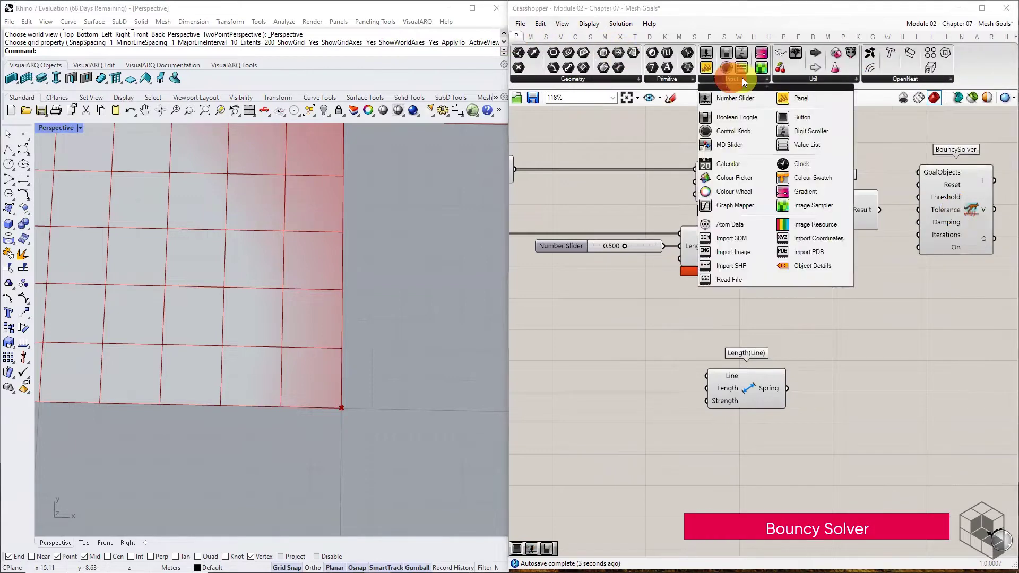
{"action": "left_click", "coordinate": [735, 113]}
{"action": "left_click", "coordinate": [869, 261]}
{"action": "left_click", "coordinate": [735, 78]}
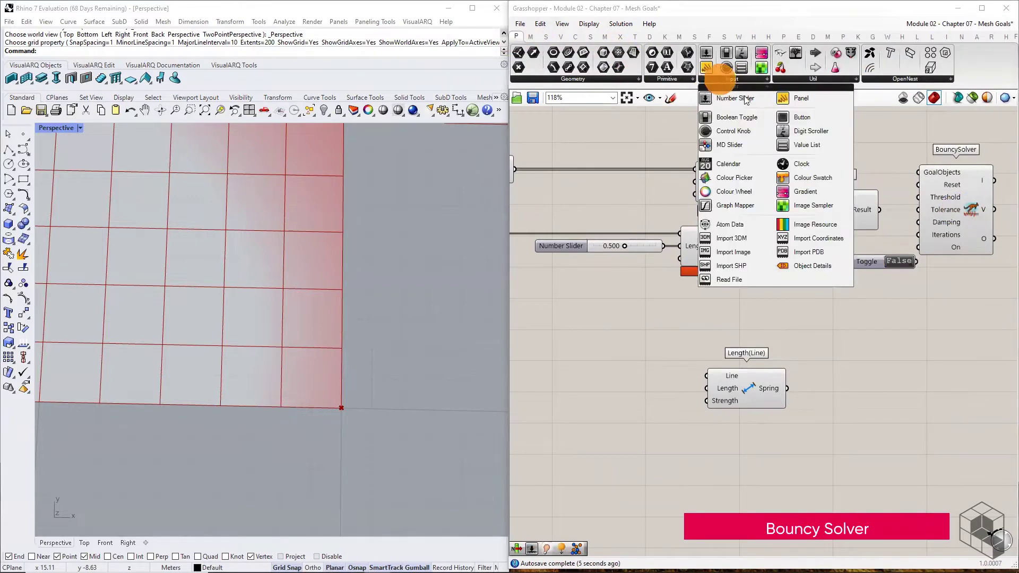
{"action": "left_click", "coordinate": [785, 115]}
{"action": "left_click", "coordinate": [865, 228]}
Step: Connect the Merge result to GoalObjects, the Button to Reset and the Boolean Toggle to On of BouncySolver, and space out both controls
{"action": "right_click_drag", "start_coordinate": [951, 210], "coordinate": [858, 163]}
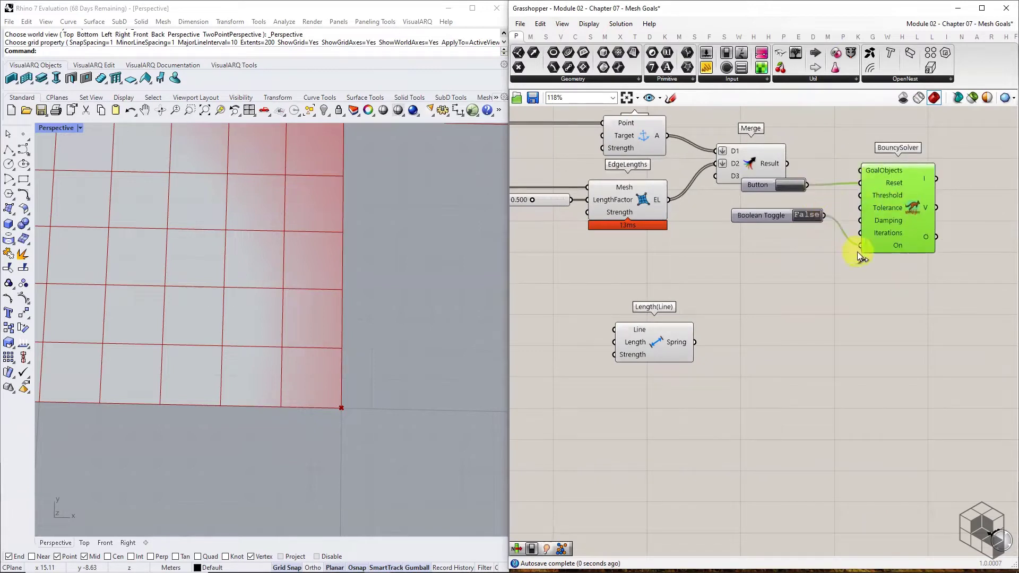
{"action": "left_click_drag", "start_coordinate": [788, 163], "coordinate": [860, 170]}
{"action": "left_click_drag", "start_coordinate": [794, 219], "coordinate": [791, 249]}
{"action": "left_click_drag", "start_coordinate": [775, 185], "coordinate": [792, 205]}
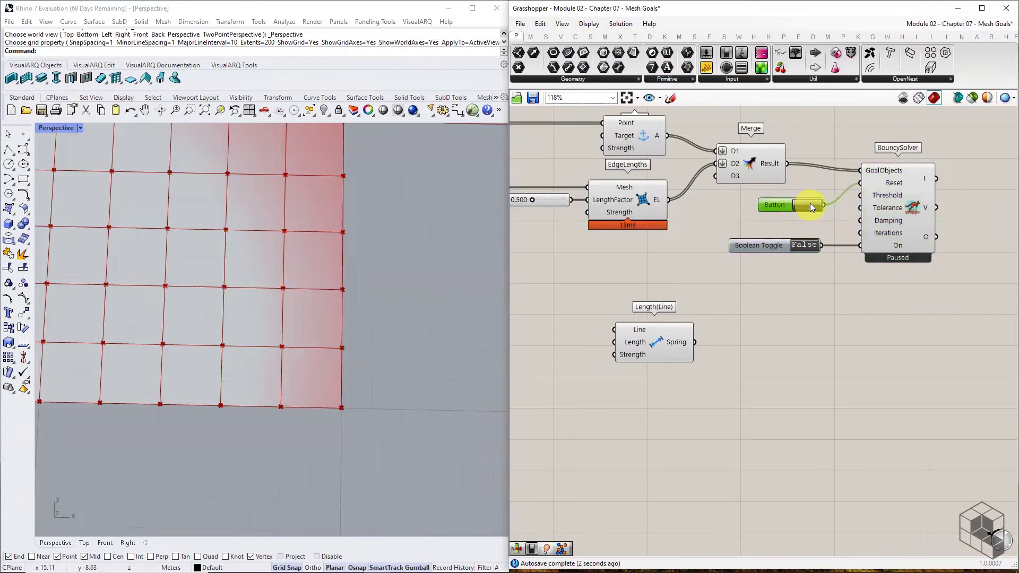
Step: Run the solver by setting the Boolean Toggle to True, and reset the simulation once
{"action": "double_click", "coordinate": [803, 245]}
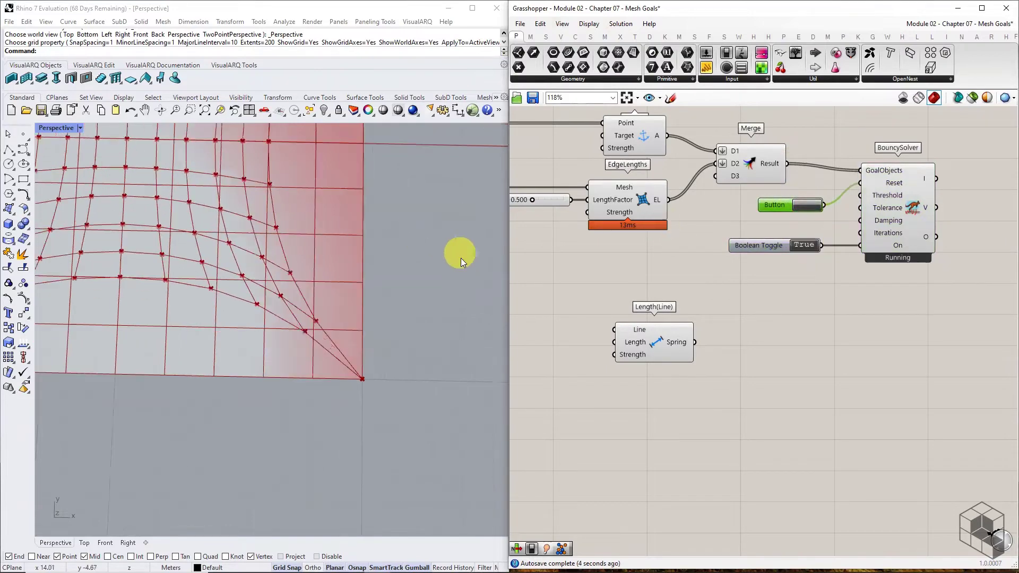
{"action": "scroll", "coordinate": [459, 253], "scroll_direction": "down", "scroll_amount": 3}
{"action": "scroll", "coordinate": [422, 146], "scroll_direction": "up", "scroll_amount": 3}
{"action": "left_click", "coordinate": [805, 205]}
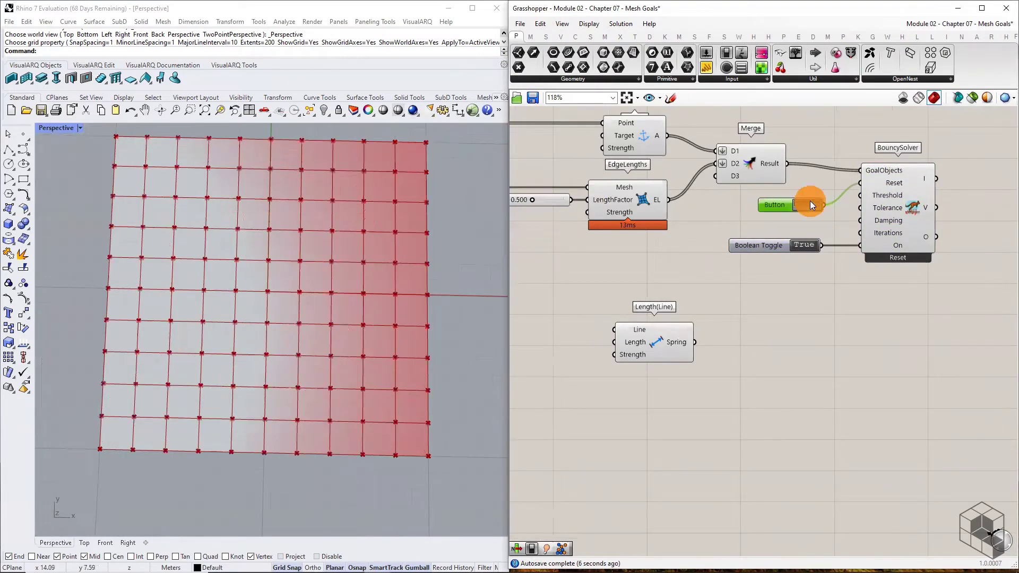
Step: Turn off the preview of the source mesh, MeshCorners, Relay, Anchor and EdgeLengths components
{"action": "scroll", "coordinate": [786, 186], "scroll_direction": "down", "scroll_amount": 5}
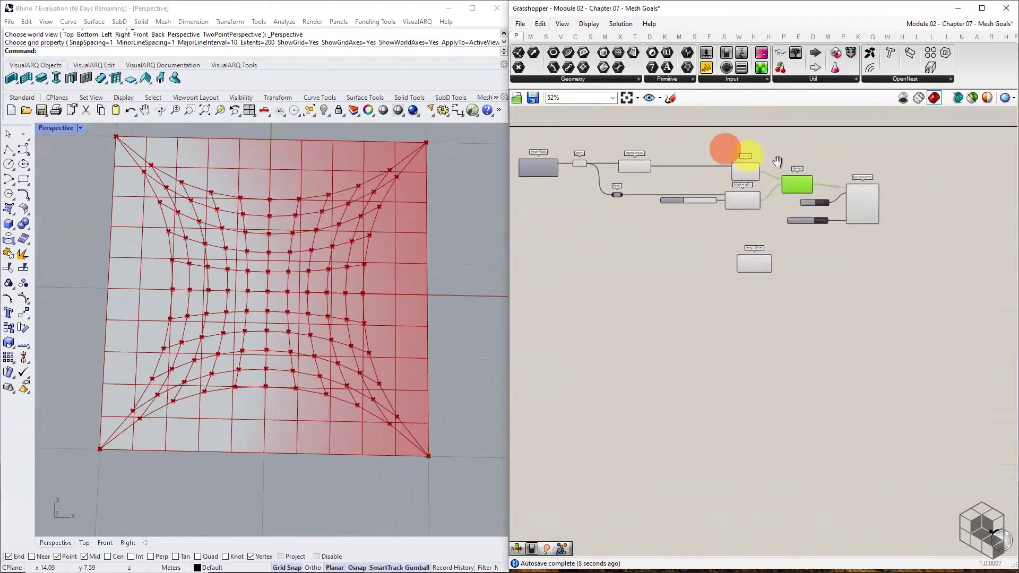
{"action": "left_click_drag", "start_coordinate": [781, 149], "coordinate": [598, 229]}
{"action": "middle_click", "coordinate": [691, 192]}
{"action": "left_click", "coordinate": [720, 162]}
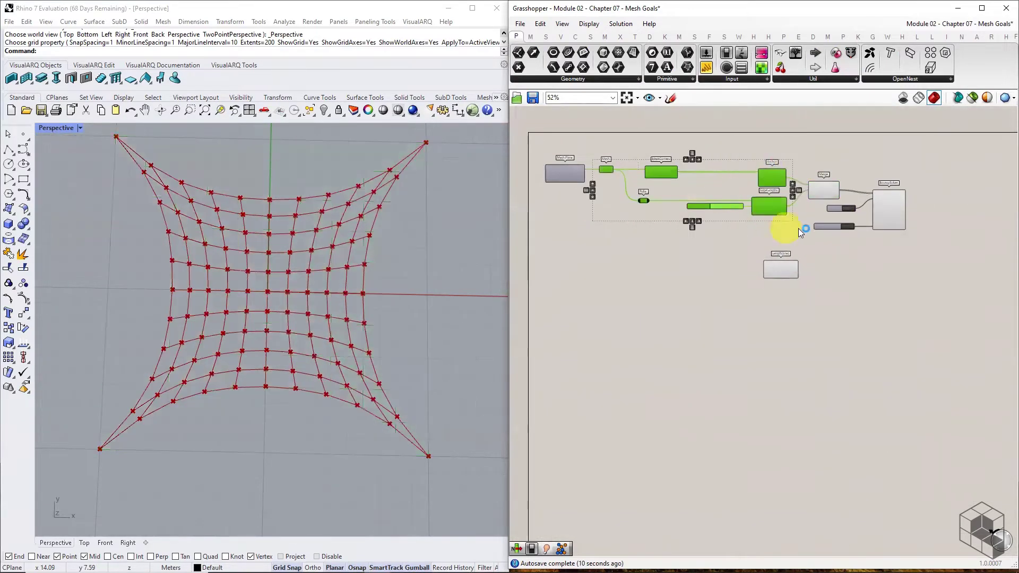
Step: Reset the solver again and examine how the anchored mesh relaxes in the Rhino viewport
{"action": "scroll", "coordinate": [913, 217], "scroll_direction": "up", "scroll_amount": 3}
{"action": "left_click", "coordinate": [868, 198]}
{"action": "left_click", "coordinate": [789, 199]}
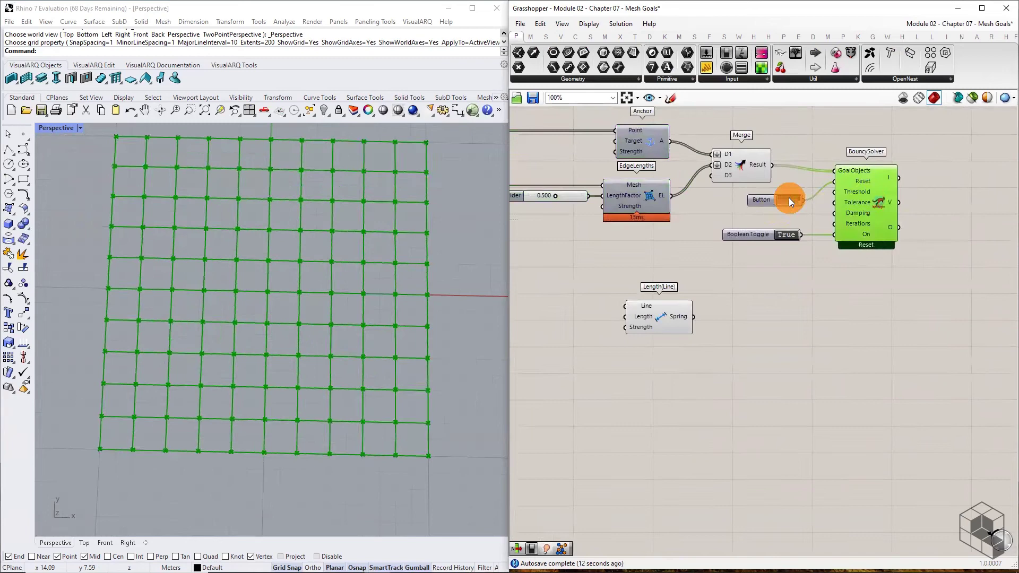
{"action": "left_click", "coordinate": [598, 319]}
{"action": "scroll", "coordinate": [401, 346], "scroll_direction": "down", "scroll_amount": 2}
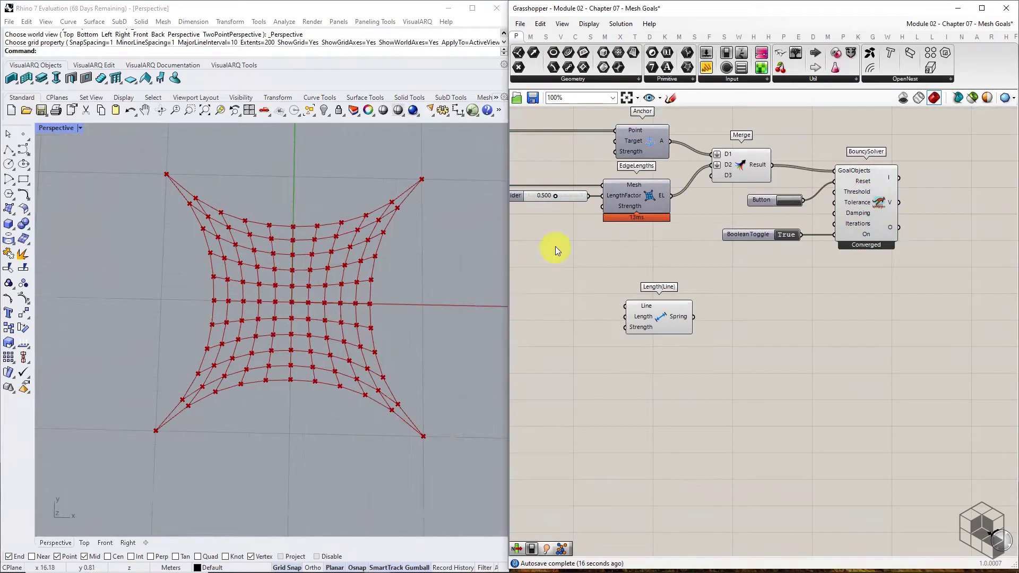
Step: Set the LengthFactor slider to 0.1 to try much shorter mesh edges
{"action": "scroll", "coordinate": [555, 247], "scroll_direction": "up", "scroll_amount": 6}
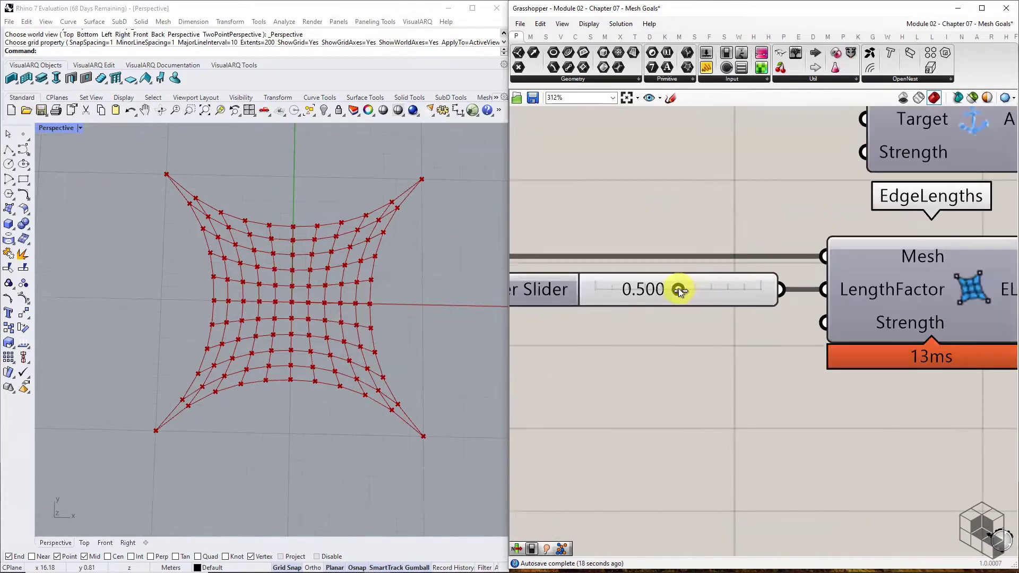
{"action": "double_click", "coordinate": [678, 288]}
{"action": "type", "text": "0.1"}
{"action": "key", "text": "Return"}
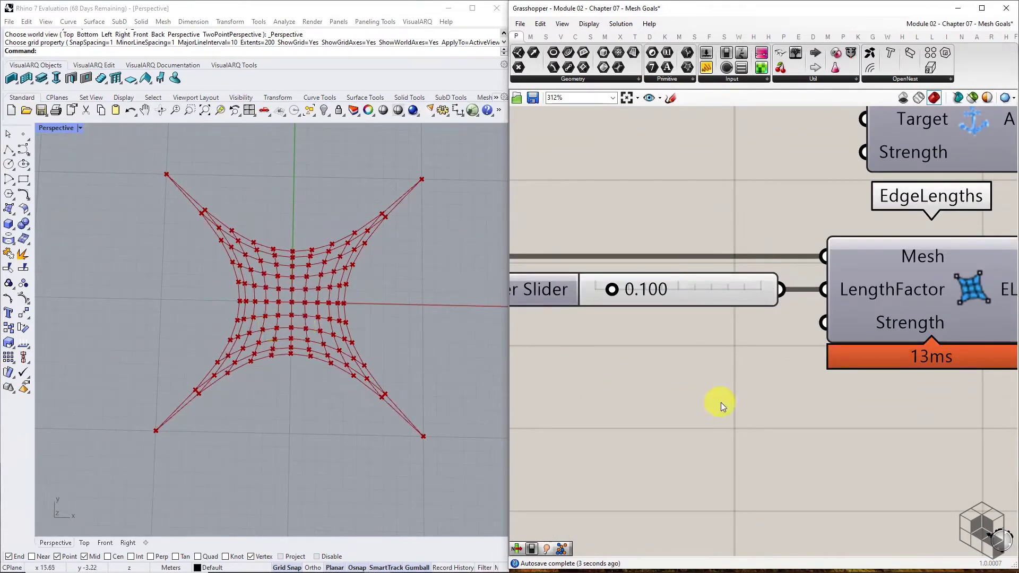
{"action": "scroll", "coordinate": [624, 365], "scroll_direction": "down", "scroll_amount": 3}
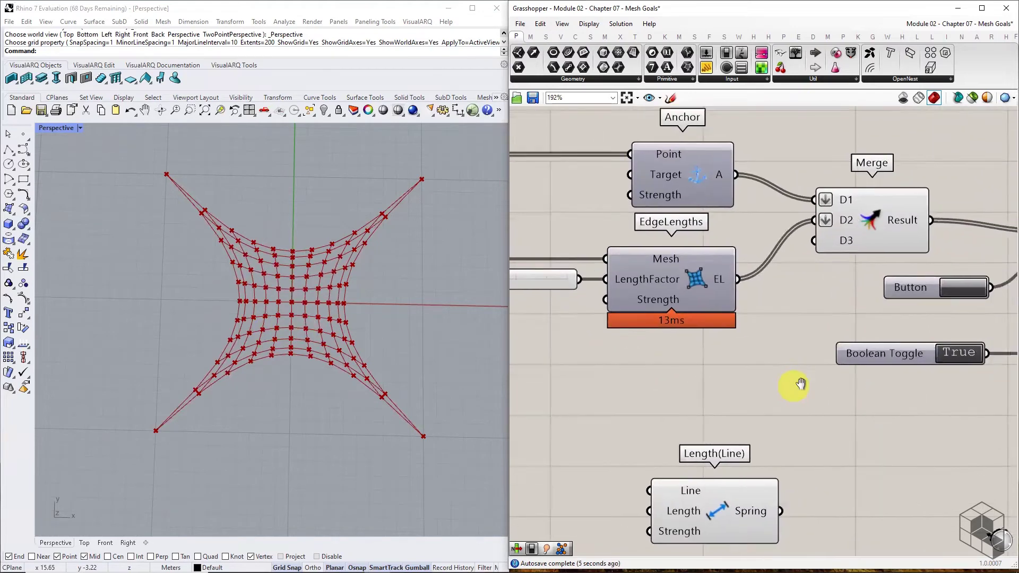
Step: Set the LengthFactor slider to 1 to try edges at their original length
{"action": "scroll", "coordinate": [689, 283], "scroll_direction": "up", "scroll_amount": 3}
{"action": "double_click", "coordinate": [674, 292]}
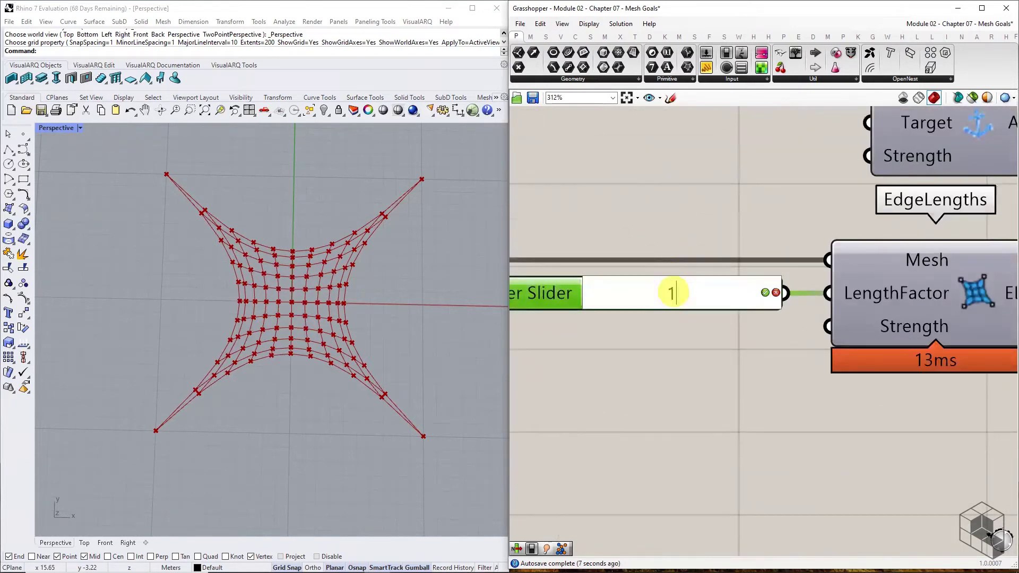
{"action": "key", "text": "Return"}
{"action": "scroll", "coordinate": [665, 305], "scroll_direction": "down", "scroll_amount": 5}
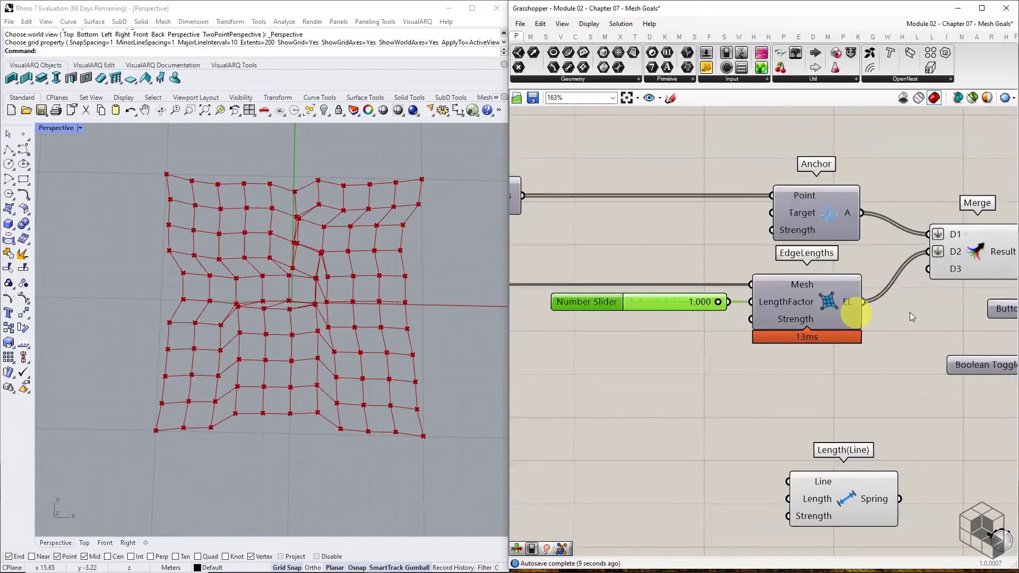
{"action": "left_click", "coordinate": [924, 310]}
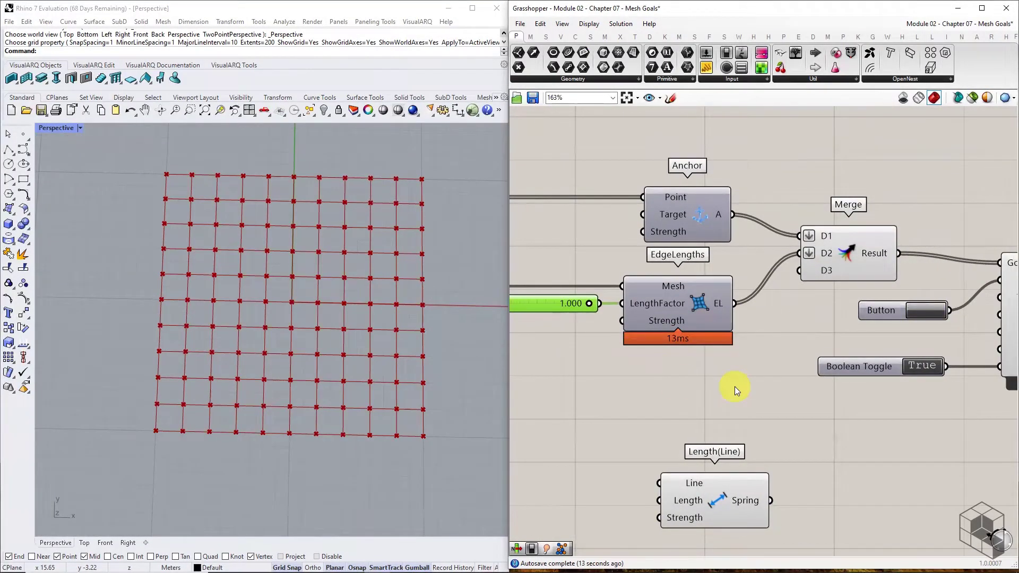
Step: Set the maximum of the LengthFactor slider's numeric domain to 3
{"action": "right_click_drag", "start_coordinate": [642, 377], "coordinate": [732, 380]}
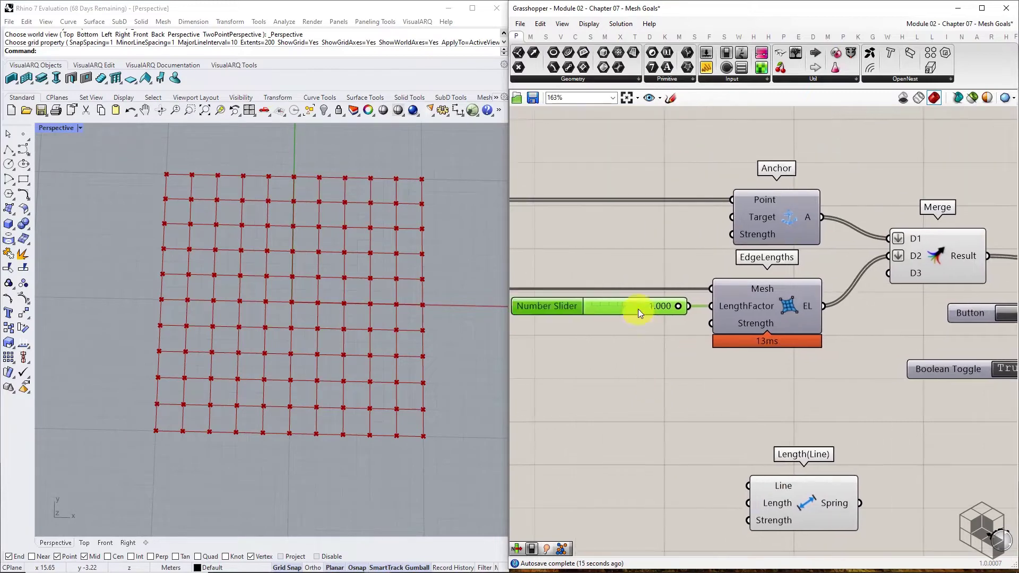
{"action": "right_click", "coordinate": [637, 309]}
{"action": "left_click", "coordinate": [665, 355]}
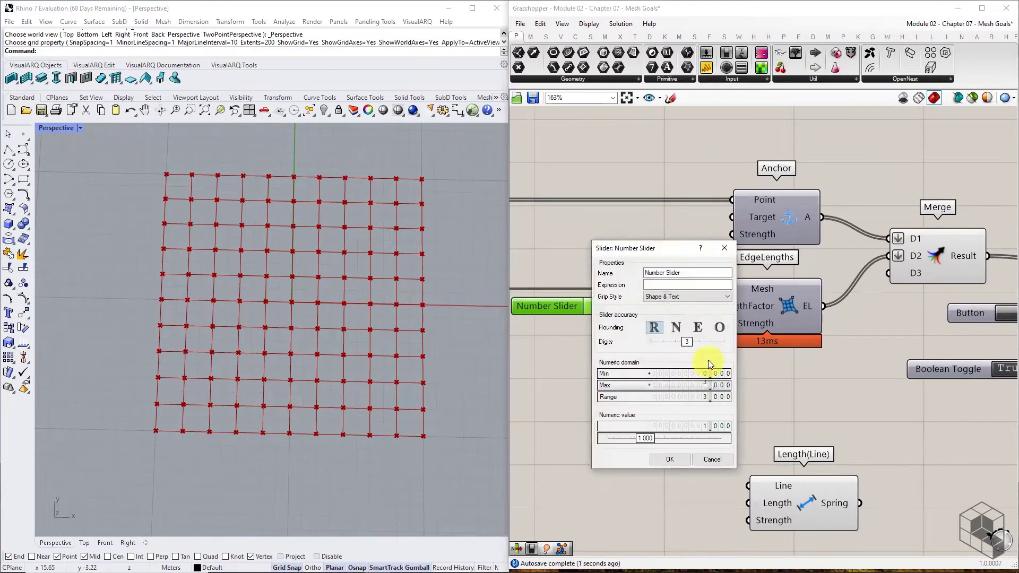
{"action": "left_click", "coordinate": [669, 458]}
Step: Set the LengthFactor slider to 0.724 and inspect the relaxed mesh up close
{"action": "mouse_move", "coordinate": [621, 307]}
{"action": "left_mouse_down"}
{"action": "mouse_move", "coordinate": [683, 308]}
{"action": "mouse_move", "coordinate": [612, 307]}
{"action": "left_mouse_up"}
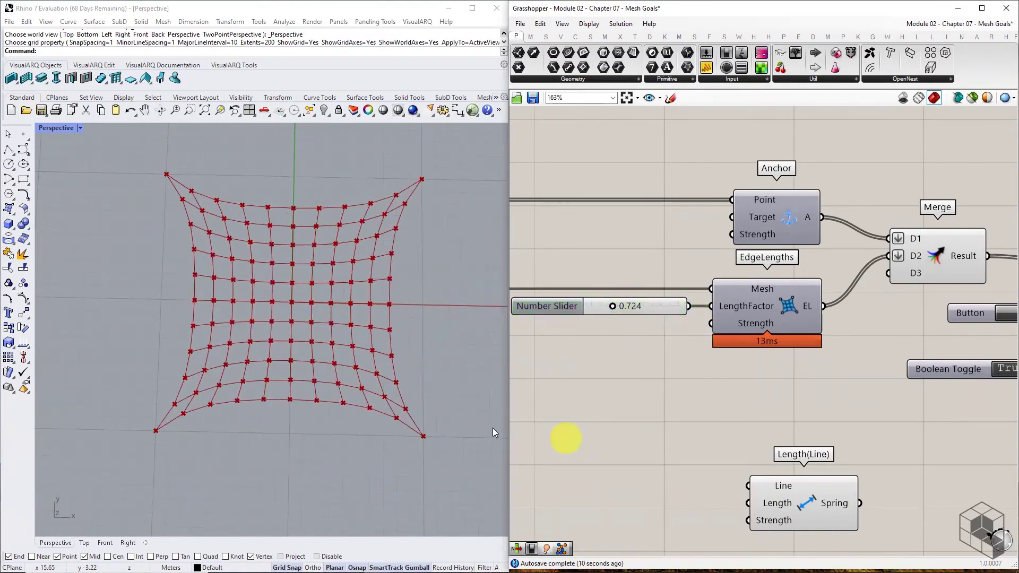
{"action": "scroll", "coordinate": [270, 297], "scroll_direction": "up", "scroll_amount": 5}
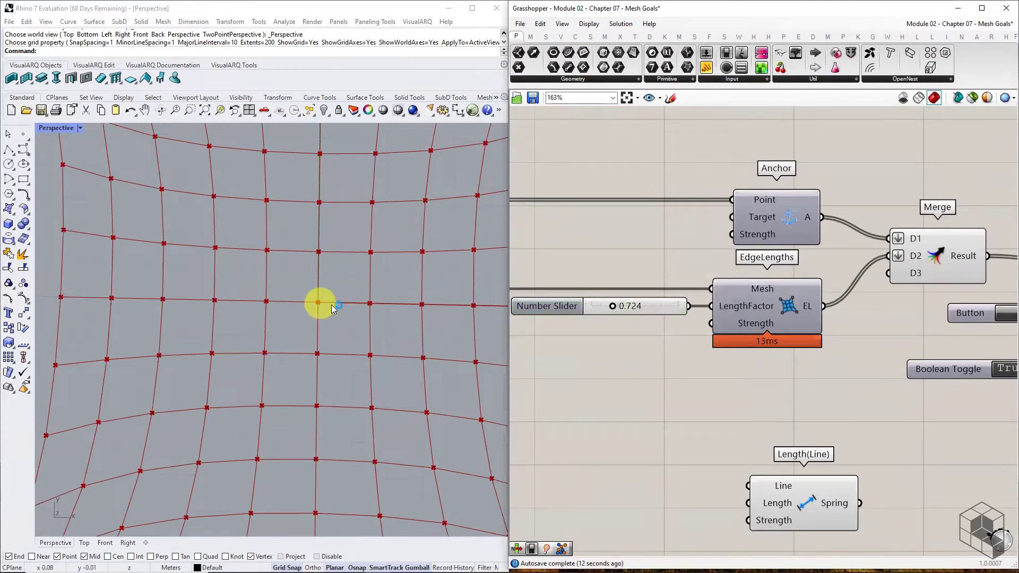
{"action": "scroll", "coordinate": [318, 329], "scroll_direction": "down", "scroll_amount": 5}
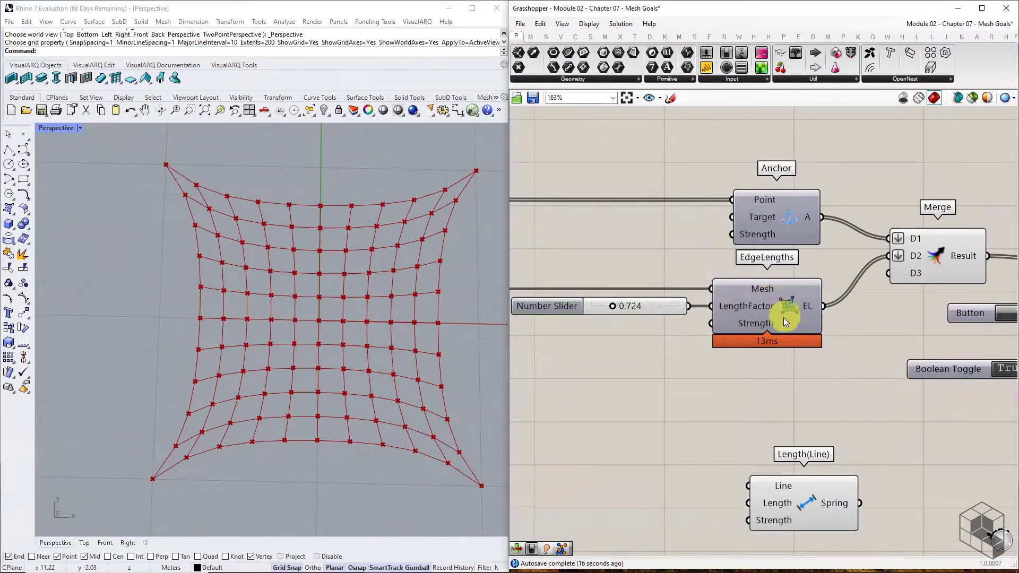
Step: Add a Kangaroo Show component above the Anchor goal
{"action": "scroll", "coordinate": [778, 323], "scroll_direction": "down", "scroll_amount": 4}
{"action": "right_click_drag", "start_coordinate": [784, 319], "coordinate": [722, 323]}
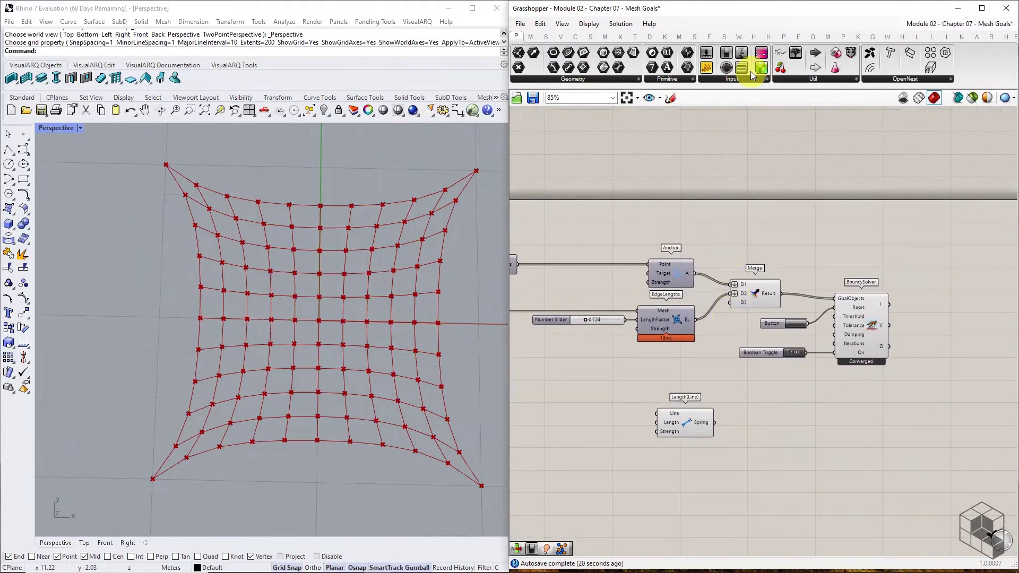
{"action": "left_click", "coordinate": [859, 36]}
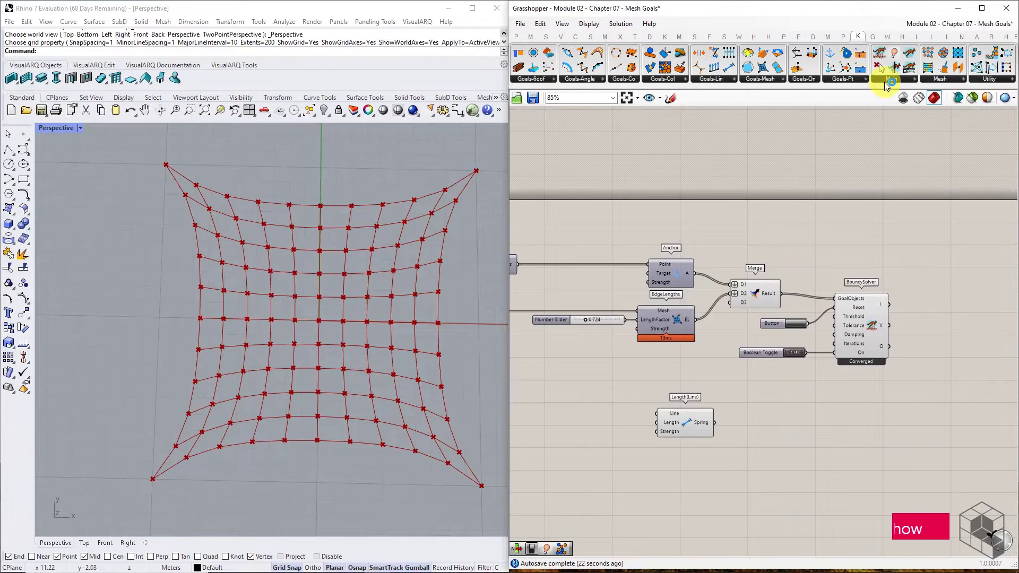
{"action": "left_click", "coordinate": [885, 85]}
{"action": "left_click", "coordinate": [891, 127]}
{"action": "left_click", "coordinate": [671, 248]}
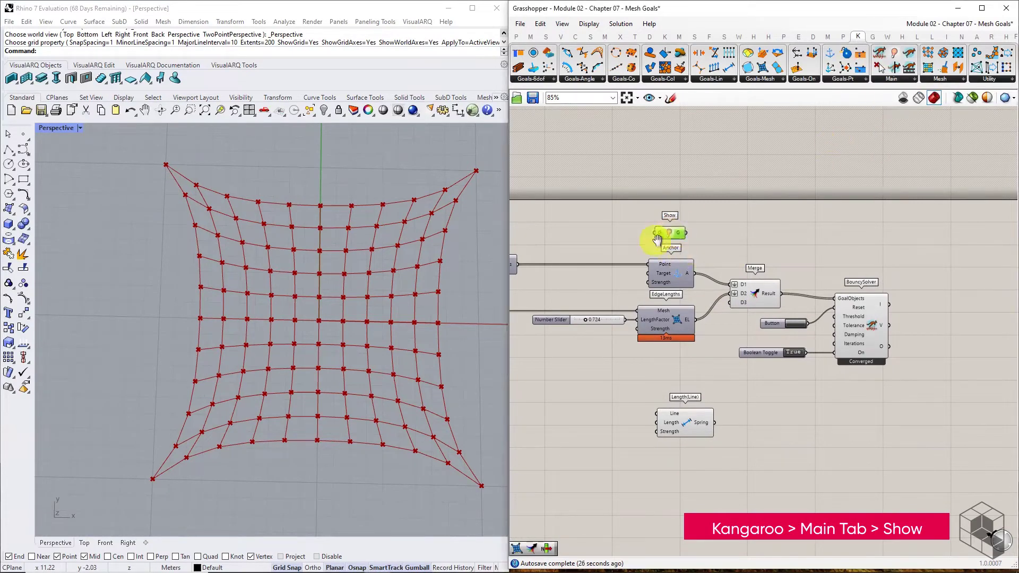
Step: Connect the source Mesh to the Show component's input, routing the wire through a relay above MeshCorners
{"action": "right_click_drag", "start_coordinate": [657, 240], "coordinate": [710, 241]}
{"action": "left_click", "coordinate": [664, 237]}
{"action": "right_click_drag", "start_coordinate": [631, 266], "coordinate": [705, 271]}
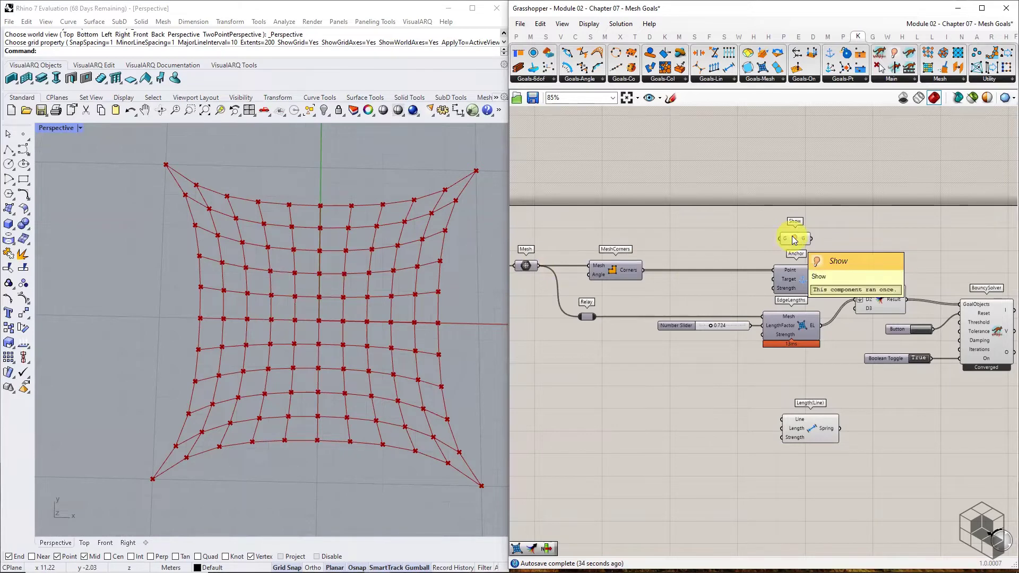
{"action": "left_click_drag", "start_coordinate": [540, 267], "coordinate": [743, 239]}
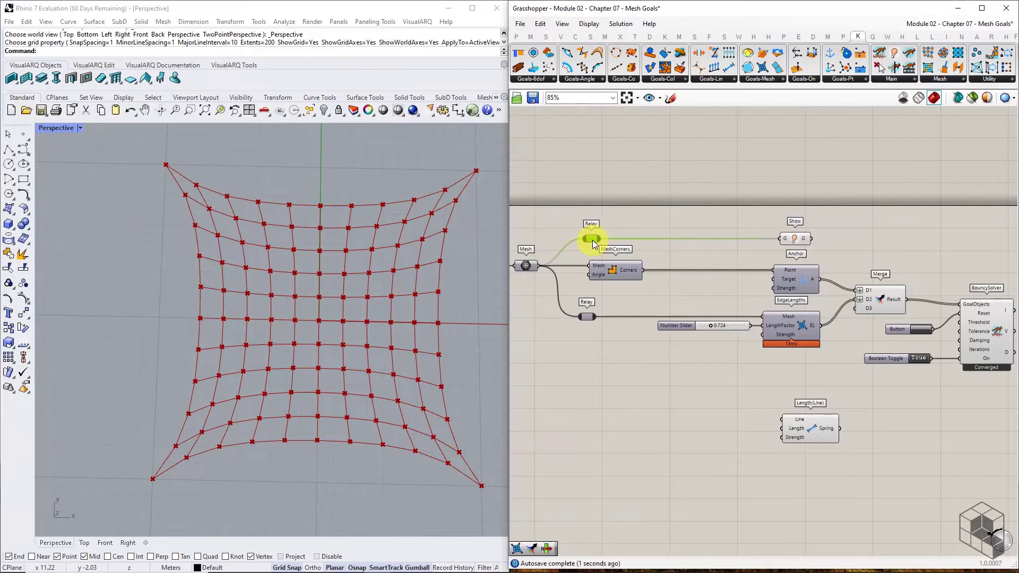
Step: Insert a new first input on the Merge component, feed it with the Show output, and flatten it
{"action": "scroll", "coordinate": [890, 284], "scroll_direction": "up", "scroll_amount": 5}
{"action": "left_click", "coordinate": [873, 286]}
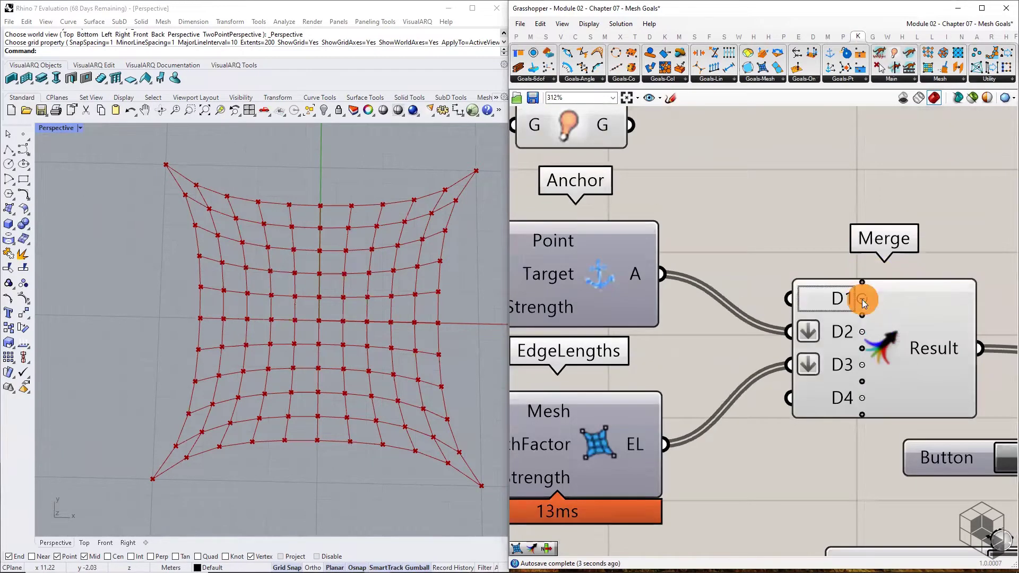
{"action": "scroll", "coordinate": [898, 278], "scroll_direction": "down", "scroll_amount": 2}
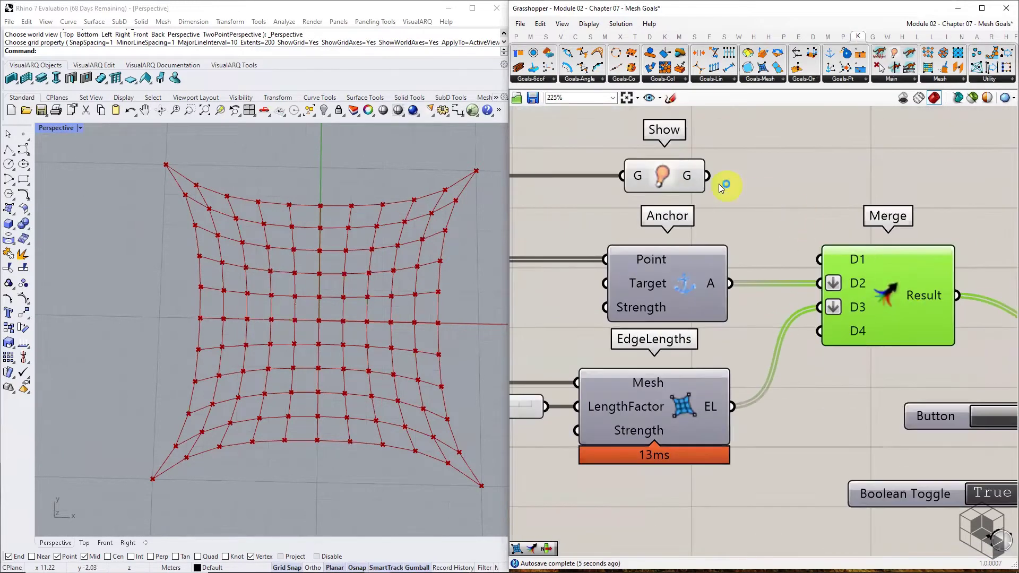
{"action": "left_click_drag", "start_coordinate": [707, 176], "coordinate": [821, 259]}
{"action": "right_click", "coordinate": [855, 259]}
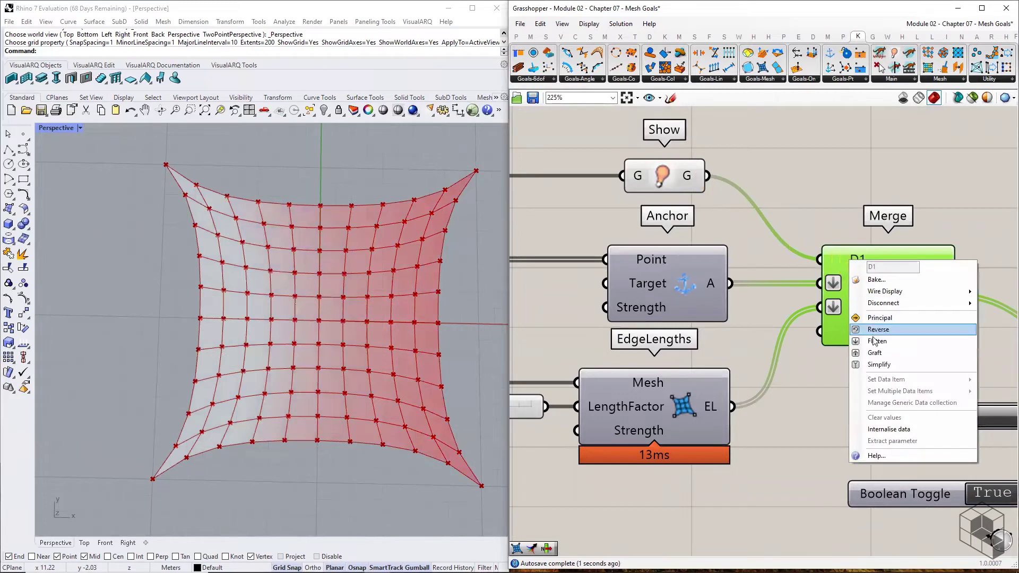
{"action": "left_click", "coordinate": [873, 338]}
Step: Compare the order of goals in the Merge result with the data in the BouncySolver's O output
{"action": "right_click_drag", "start_coordinate": [855, 260], "coordinate": [703, 222]}
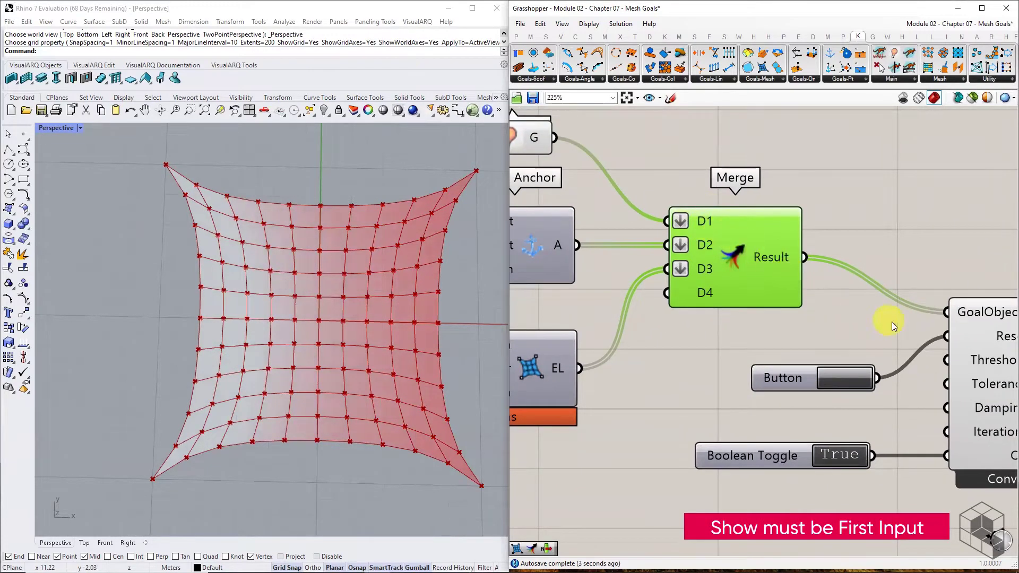
{"action": "right_click_drag", "start_coordinate": [891, 322], "coordinate": [642, 230]}
{"action": "mouse_move", "coordinate": [829, 352]}
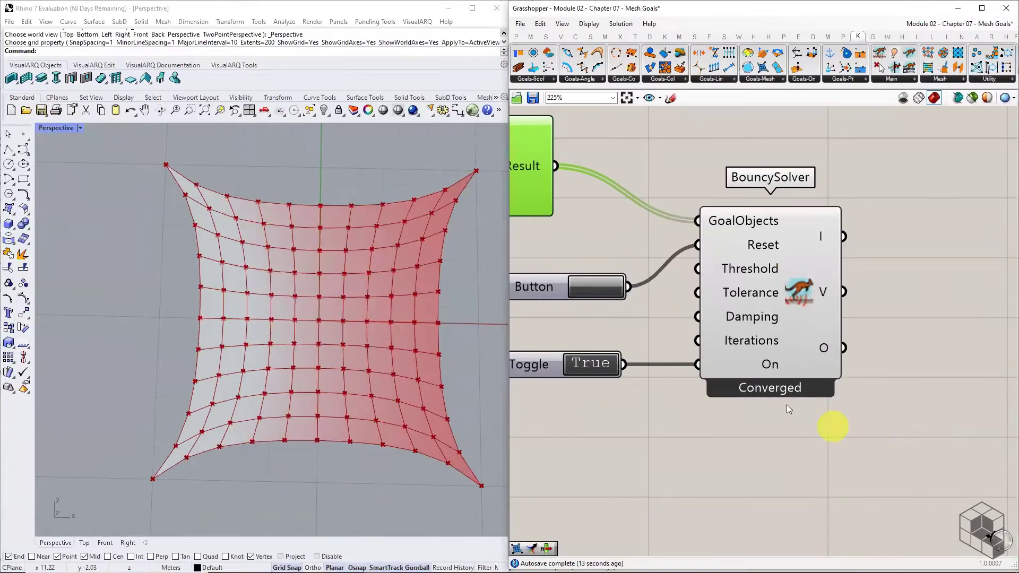
{"action": "right_click_drag", "start_coordinate": [681, 277], "coordinate": [805, 352]}
{"action": "mouse_move", "coordinate": [653, 241]}
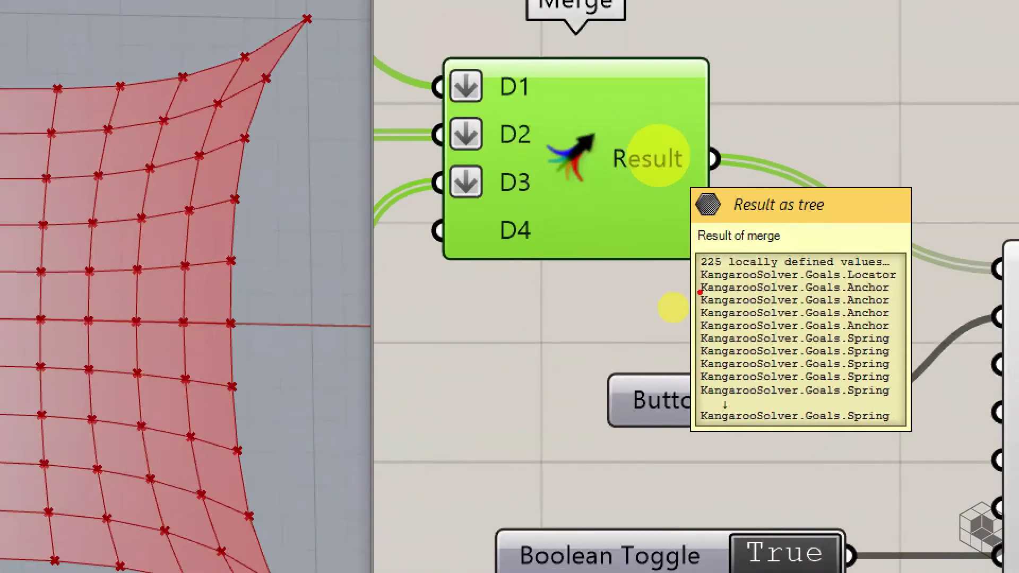
{"action": "mouse_move", "coordinate": [702, 319]}
{"action": "left_mouse_down"}
{"action": "mouse_move", "coordinate": [721, 316]}
{"action": "mouse_move", "coordinate": [729, 347]}
{"action": "left_mouse_up"}
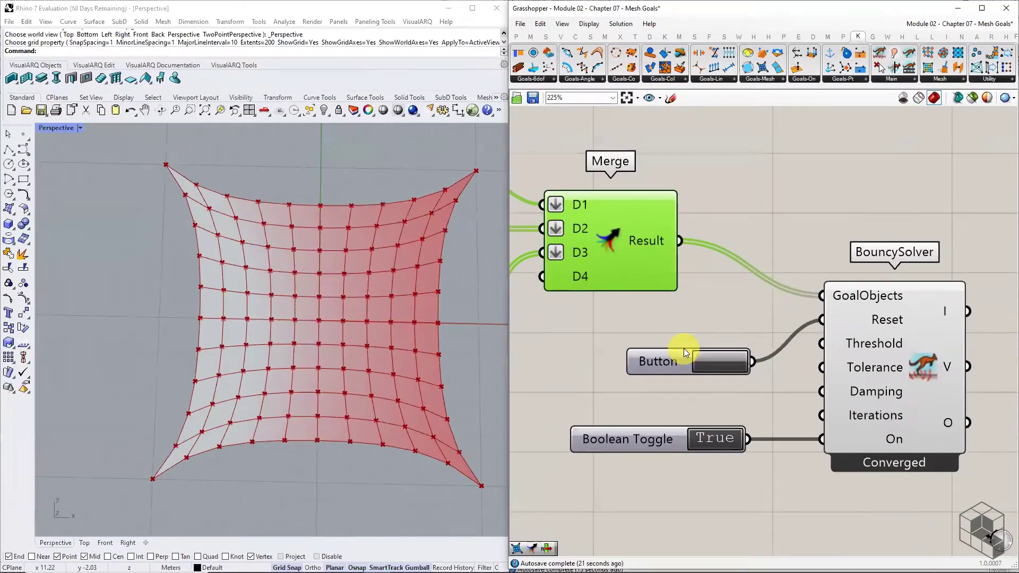
{"action": "scroll", "coordinate": [807, 263], "scroll_direction": "down", "scroll_amount": 5}
{"action": "right_click_drag", "start_coordinate": [874, 317], "coordinate": [743, 308]}
{"action": "scroll", "coordinate": [743, 309], "scroll_direction": "up", "scroll_amount": 3}
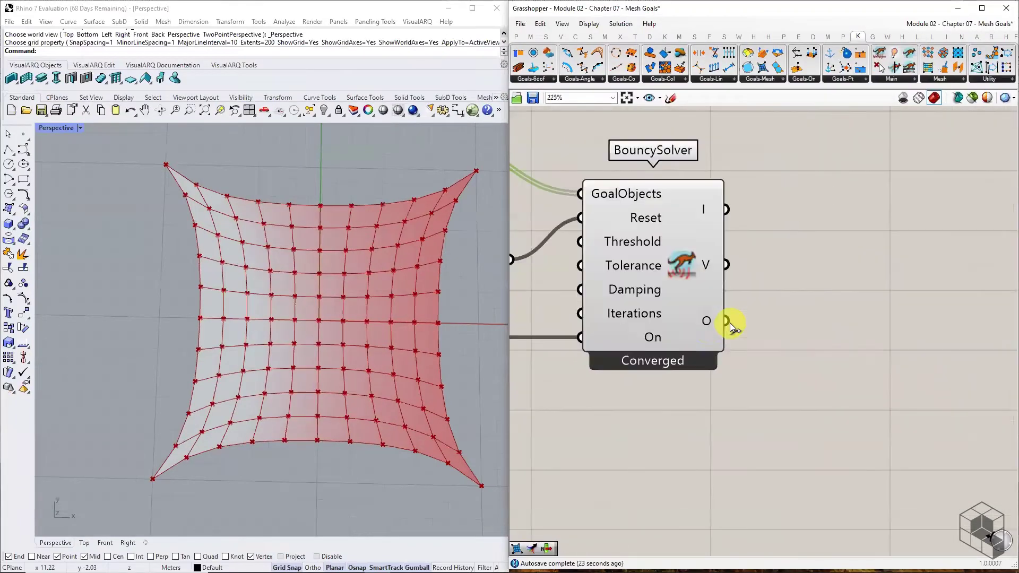
{"action": "mouse_move", "coordinate": [704, 325]}
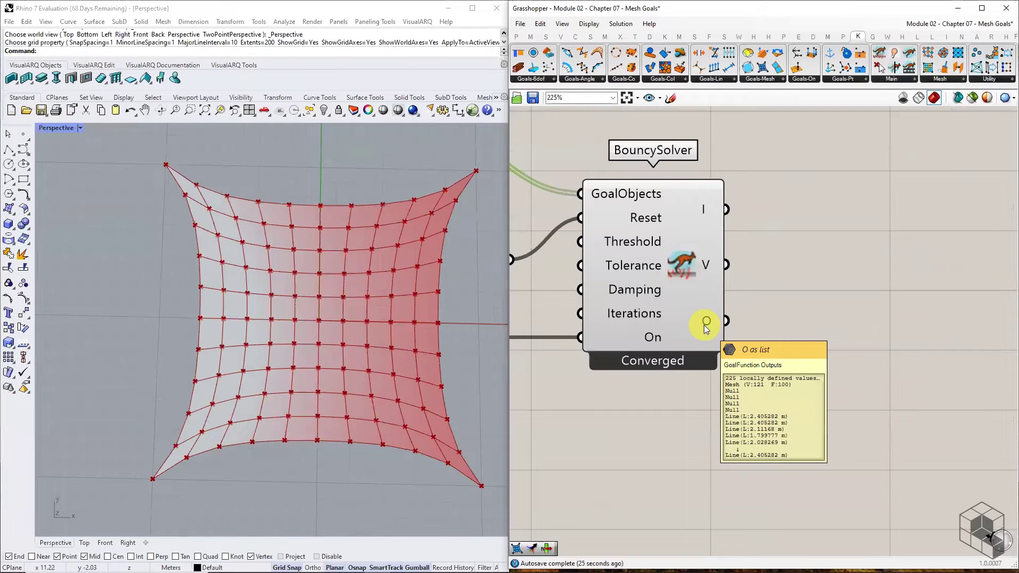
Step: Add a List Item component beside the BouncySolver and connect the solver's O output to its List input
{"action": "left_click", "coordinate": [547, 37]}
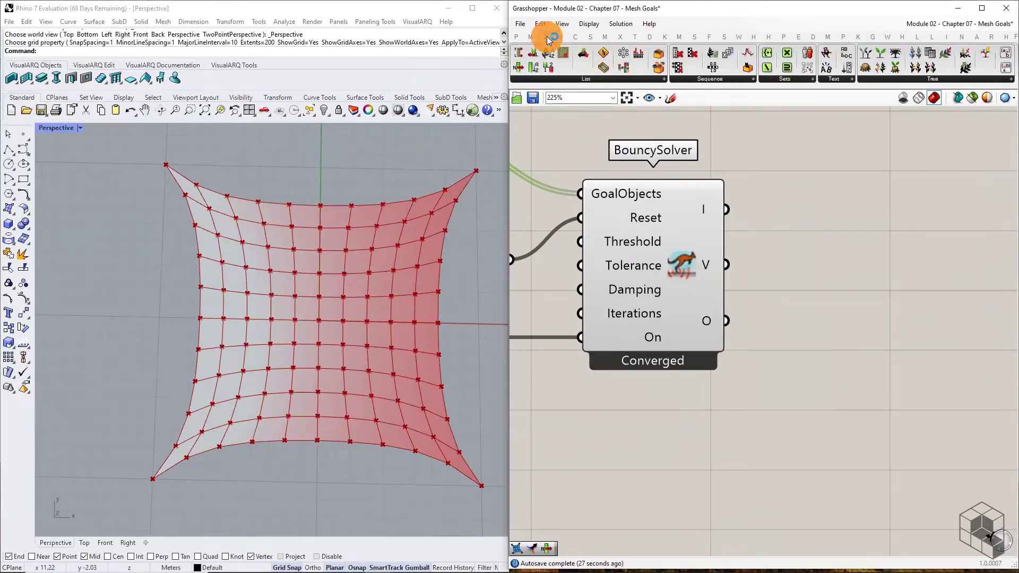
{"action": "left_click", "coordinate": [584, 79]}
{"action": "left_click", "coordinate": [629, 110]}
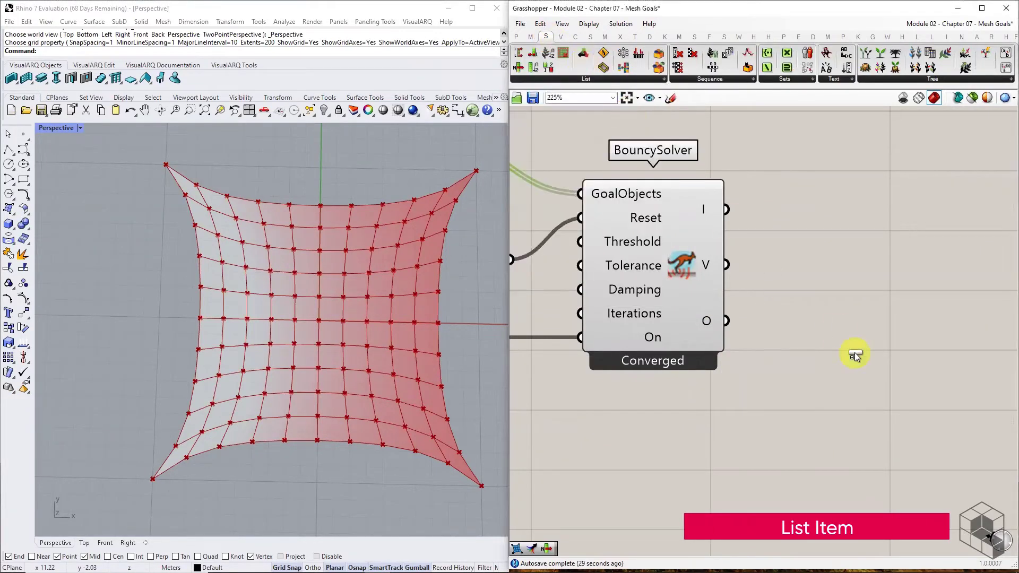
{"action": "left_click", "coordinate": [849, 336]}
{"action": "left_click_drag", "start_coordinate": [791, 313], "coordinate": [857, 340]}
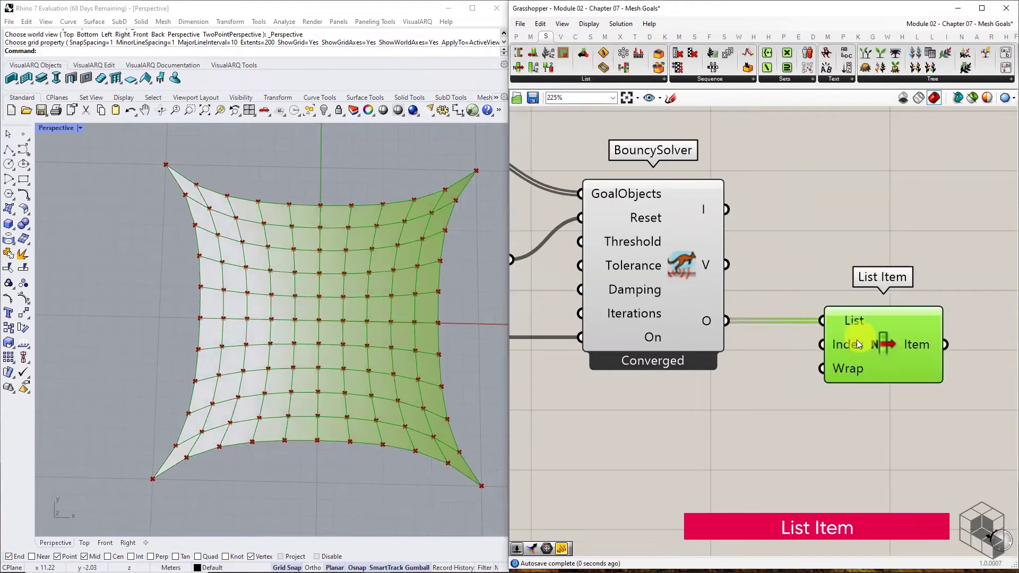
Step: Turn off the preview of the BouncySolver component
{"action": "scroll", "coordinate": [857, 339], "scroll_direction": "down", "scroll_amount": 3}
{"action": "left_click", "coordinate": [730, 321]}
{"action": "middle_click", "coordinate": [728, 318]}
{"action": "left_click", "coordinate": [762, 277]}
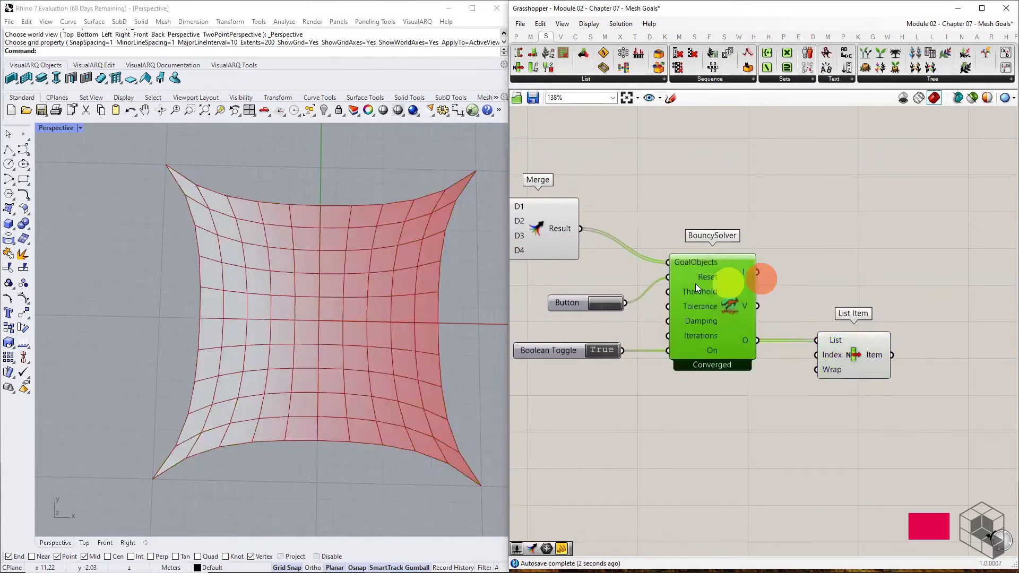
{"action": "right_click_drag", "start_coordinate": [695, 283], "coordinate": [740, 277]}
{"action": "scroll", "coordinate": [757, 258], "scroll_direction": "down", "scroll_amount": 3}
Step: Select the List Item component and inspect the data in its Item output
{"action": "left_click", "coordinate": [817, 353]}
{"action": "scroll", "coordinate": [852, 323], "scroll_direction": "up", "scroll_amount": 3}
{"action": "left_click", "coordinate": [830, 313]}
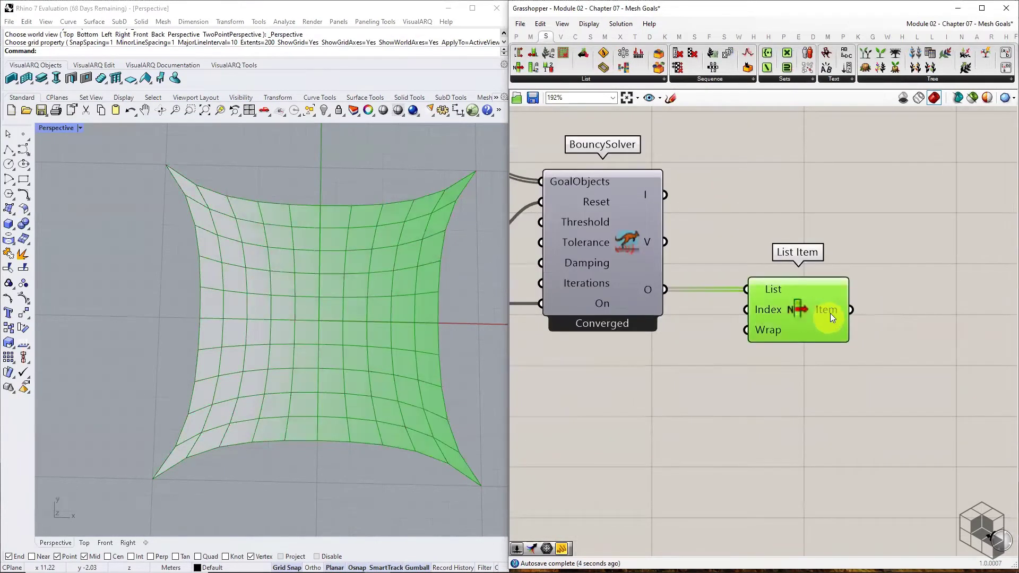
{"action": "mouse_move", "coordinate": [830, 314]}
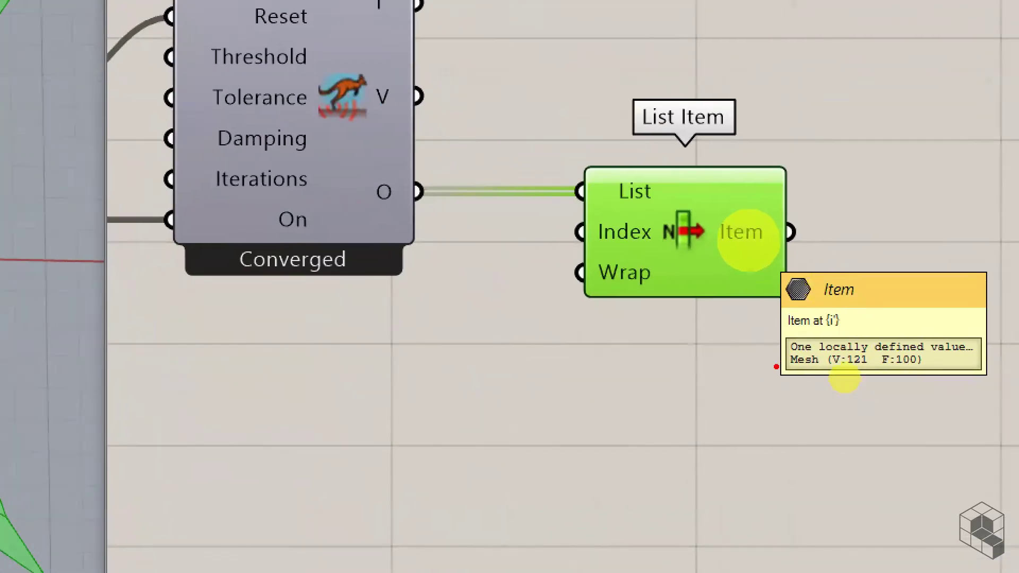
{"action": "left_click_drag", "start_coordinate": [849, 380], "coordinate": [908, 377]}
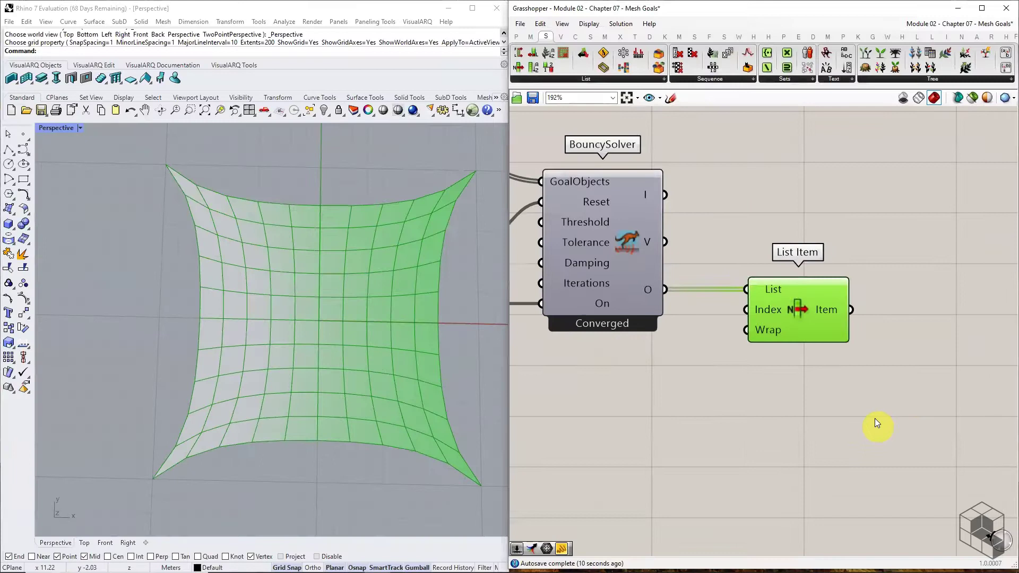
Step: Shift List Item further from the solver, add a Mesh container below, and connect the BouncySolver's O output to it
{"action": "left_click_drag", "start_coordinate": [823, 327], "coordinate": [883, 327]}
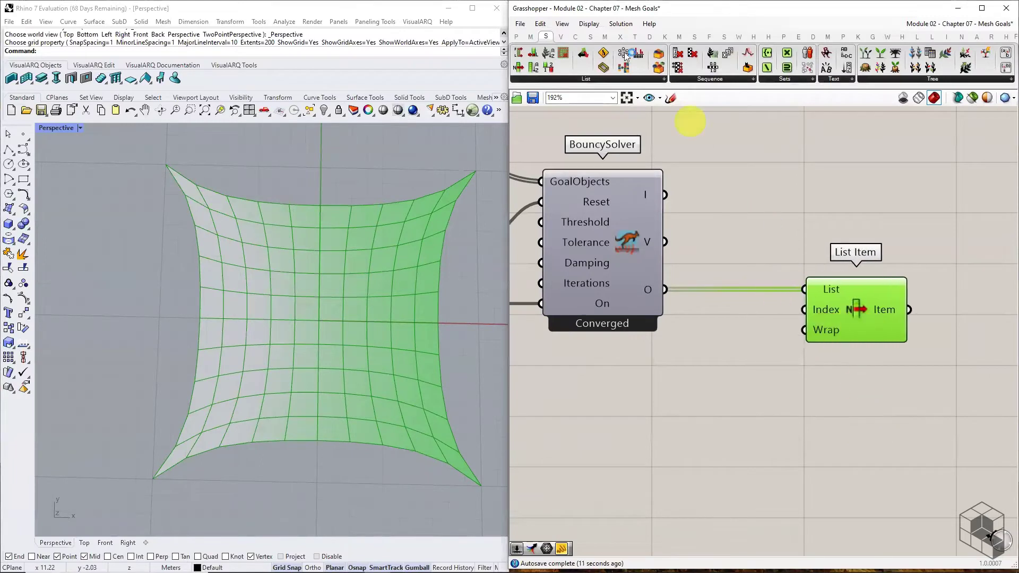
{"action": "left_click", "coordinate": [522, 38]}
{"action": "left_click_drag", "start_coordinate": [751, 408], "coordinate": [752, 407]}
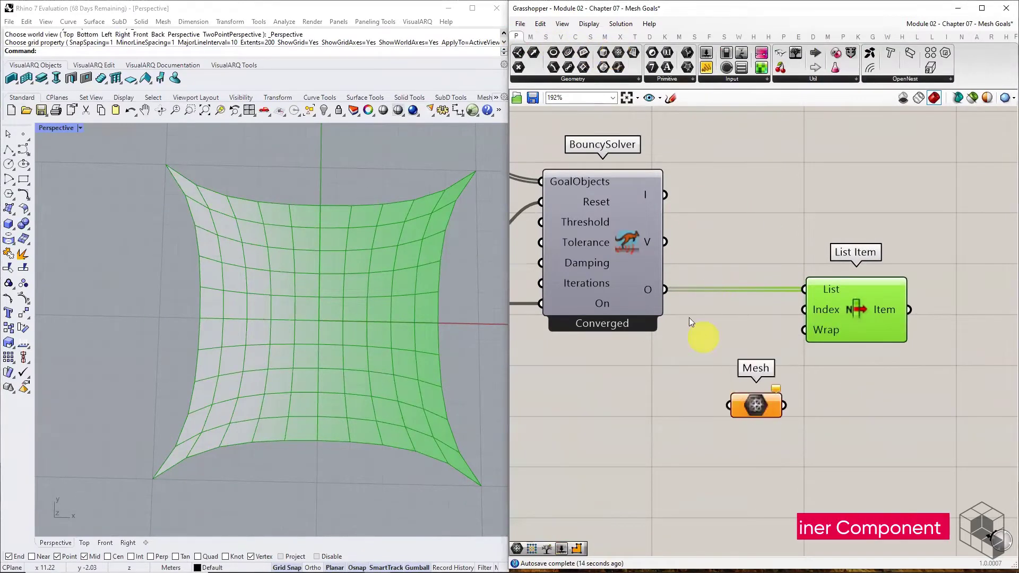
{"action": "left_click_drag", "start_coordinate": [665, 289], "coordinate": [765, 418]}
Step: Turn off the List Item preview and check the error balloon on the new Mesh container
{"action": "left_click", "coordinate": [855, 326]}
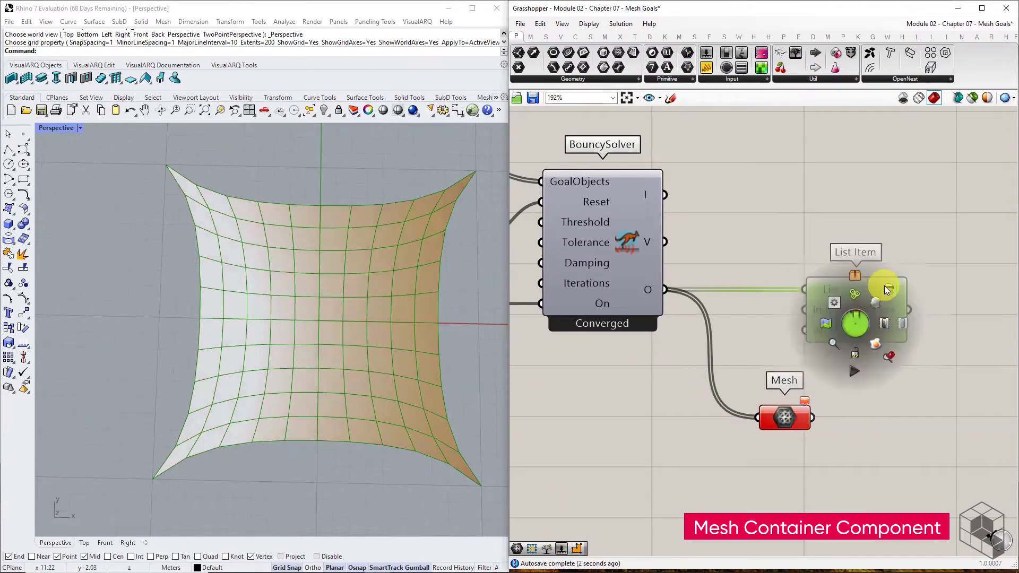
{"action": "left_click", "coordinate": [858, 382]}
{"action": "left_click", "coordinate": [784, 417]}
{"action": "scroll", "coordinate": [807, 421], "scroll_direction": "up", "scroll_amount": 3}
{"action": "left_click", "coordinate": [780, 407]}
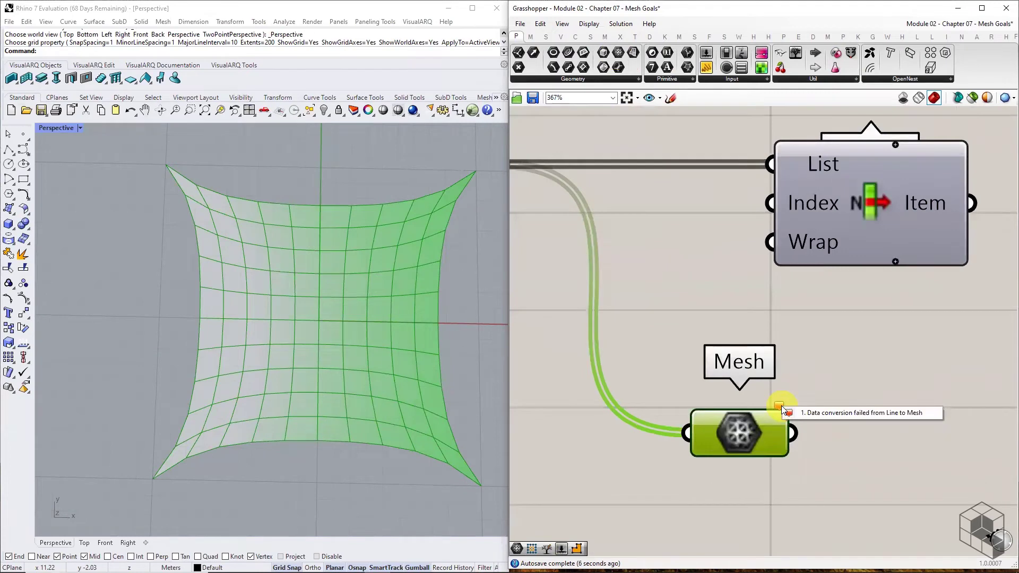
{"action": "left_click", "coordinate": [835, 451]}
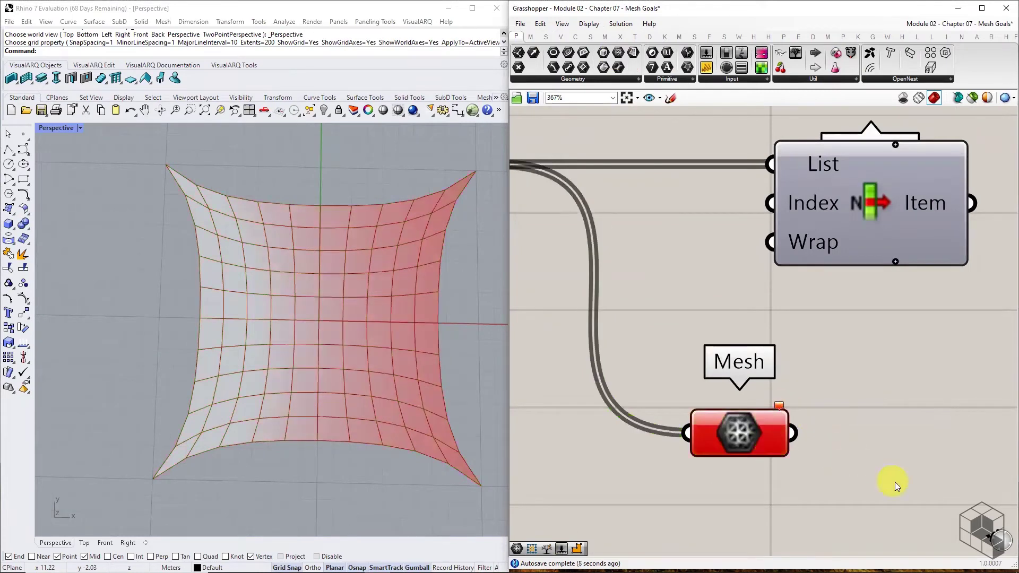
Step: Add a Panel showing the Mesh container's output, enlarge it to list more items, and move it lower to free space
{"action": "scroll", "coordinate": [895, 481], "scroll_direction": "down", "scroll_amount": 2}
{"action": "left_click", "coordinate": [704, 71]}
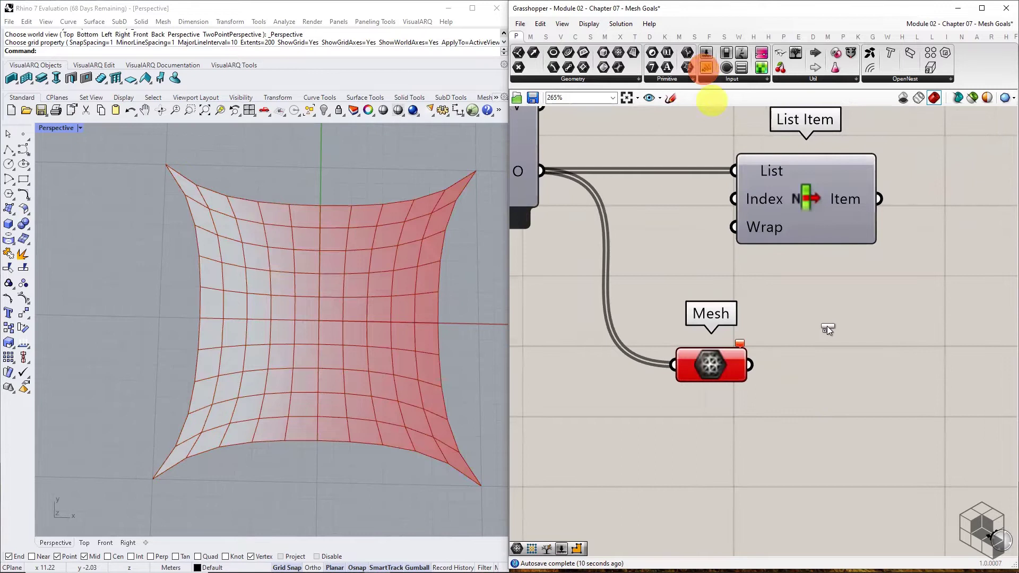
{"action": "left_click", "coordinate": [894, 384]}
{"action": "right_click_drag", "start_coordinate": [881, 395], "coordinate": [849, 305]}
{"action": "left_click_drag", "start_coordinate": [753, 292], "coordinate": [753, 293]}
{"action": "scroll", "coordinate": [767, 260], "scroll_direction": "down", "scroll_amount": 2}
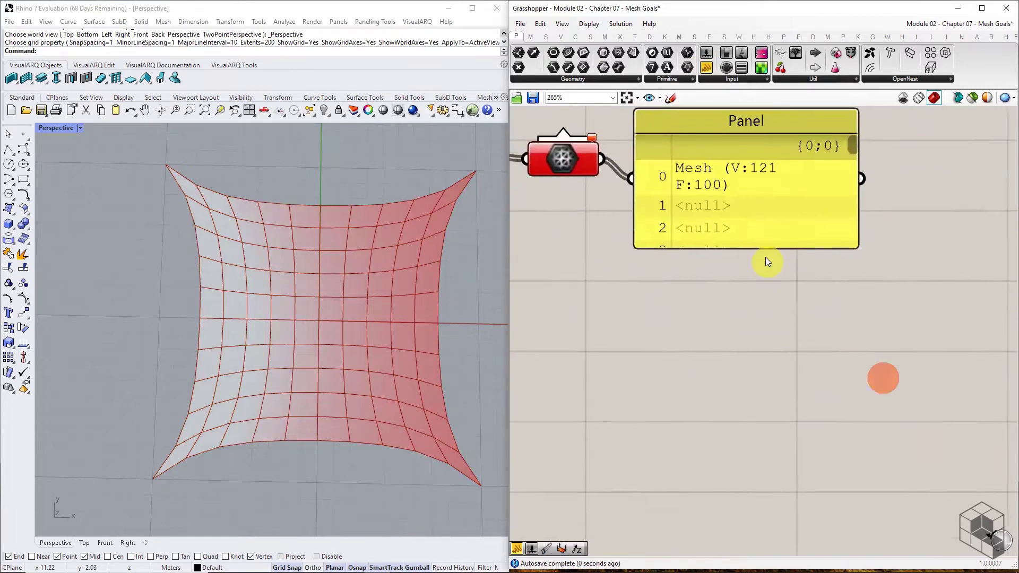
{"action": "left_click_drag", "start_coordinate": [831, 251], "coordinate": [959, 414]}
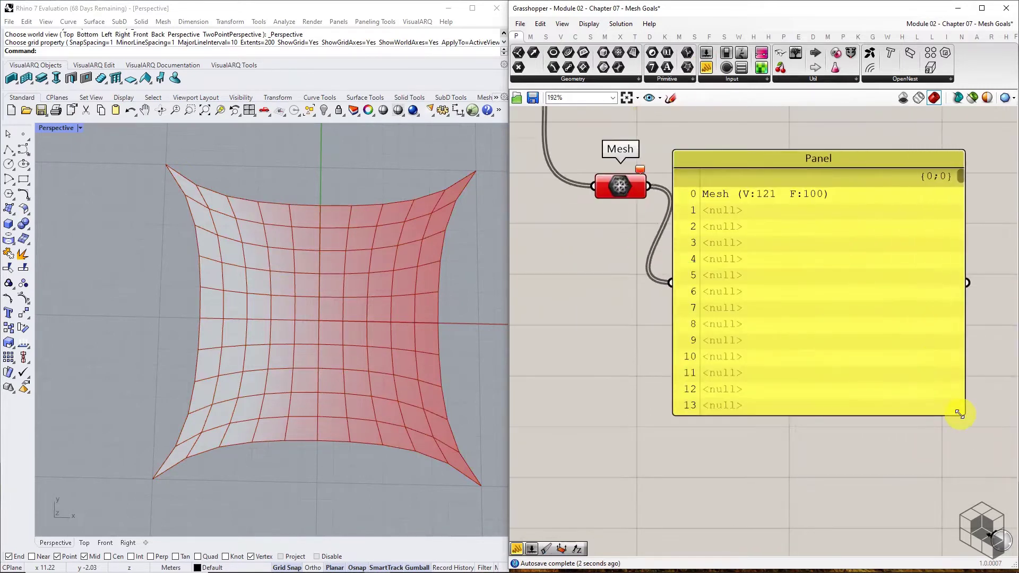
{"action": "left_click_drag", "start_coordinate": [957, 172], "coordinate": [983, 161]}
{"action": "left_click_drag", "start_coordinate": [811, 212], "coordinate": [844, 347]}
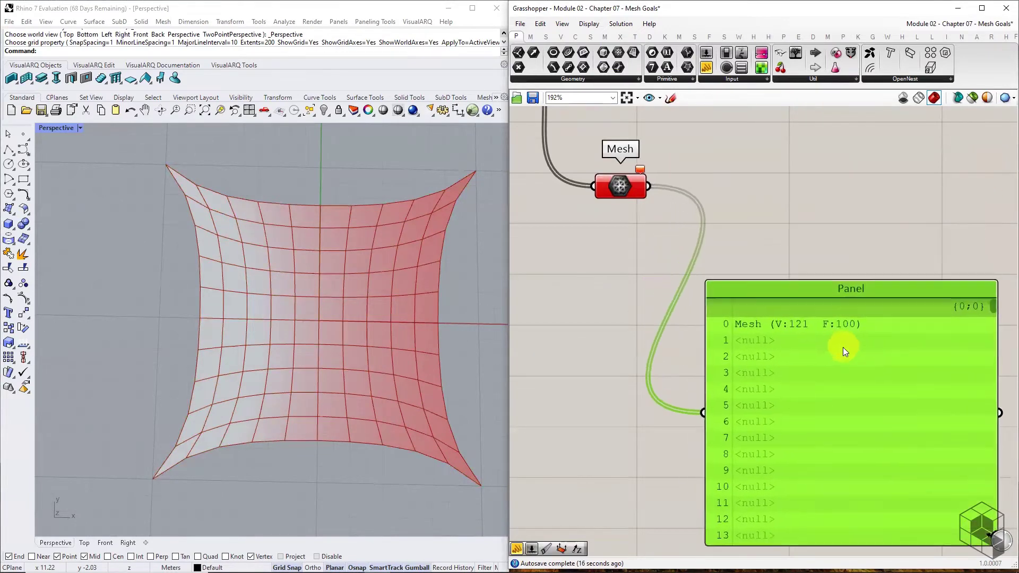
Step: Add a Clean Tree component above the Panel and connect the Mesh container's output to its Tree input
{"action": "left_click", "coordinate": [547, 36]}
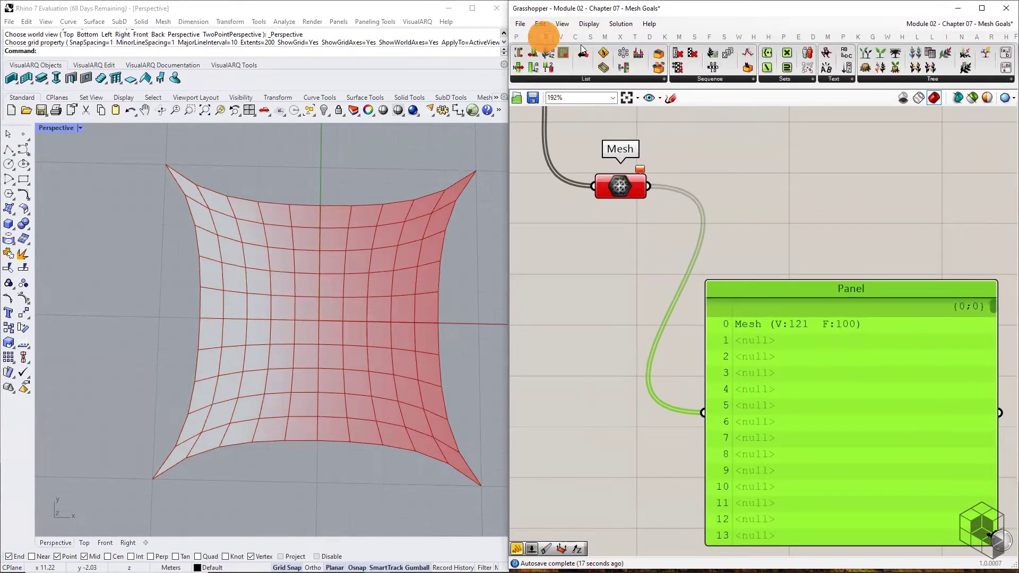
{"action": "left_click", "coordinate": [892, 79]}
{"action": "left_click", "coordinate": [896, 100]}
{"action": "left_click", "coordinate": [811, 187]}
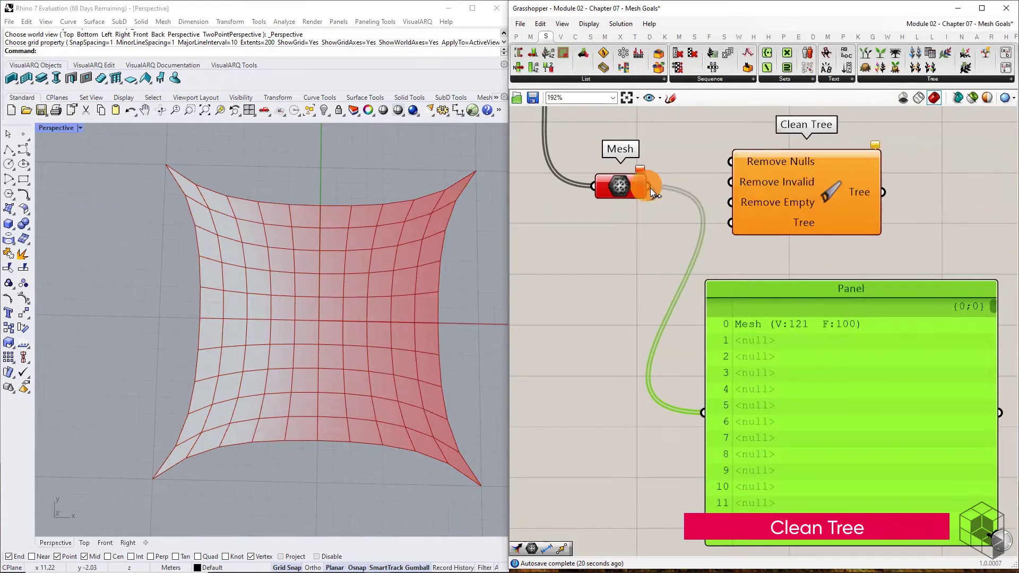
{"action": "left_click_drag", "start_coordinate": [650, 188], "coordinate": [762, 189]}
Step: Duplicate the Mesh container beyond Clean Tree and connect the Clean Tree output to the copy
{"action": "left_click", "coordinate": [621, 190]}
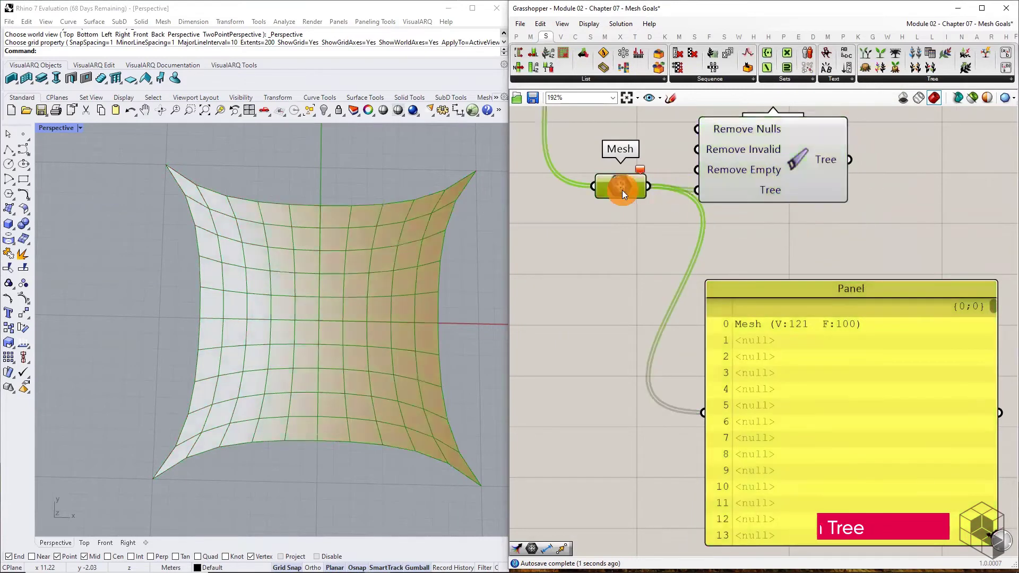
{"action": "left_click_drag", "start_coordinate": [622, 190], "coordinate": [930, 172], "text": "alt"}
{"action": "left_click_drag", "start_coordinate": [849, 159], "coordinate": [933, 161]}
Step: Turn off the previews of Clean Tree and the first Mesh container
{"action": "left_click", "coordinate": [797, 174]}
{"action": "middle_click", "coordinate": [796, 174]}
{"action": "left_click", "coordinate": [906, 207]}
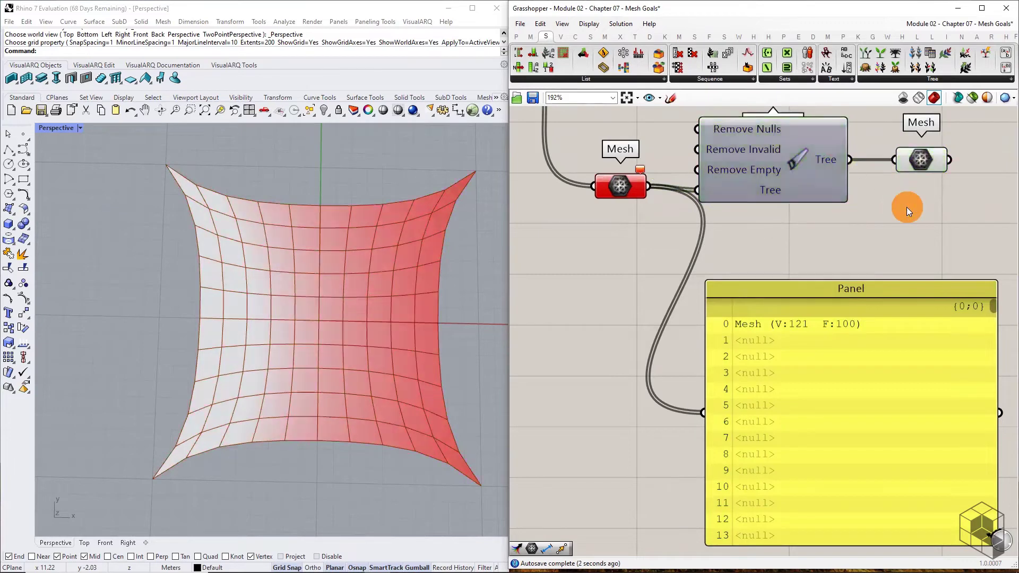
{"action": "left_click", "coordinate": [626, 186]}
{"action": "middle_click", "coordinate": [629, 184]}
{"action": "left_click", "coordinate": [655, 154]}
{"action": "left_click", "coordinate": [880, 210]}
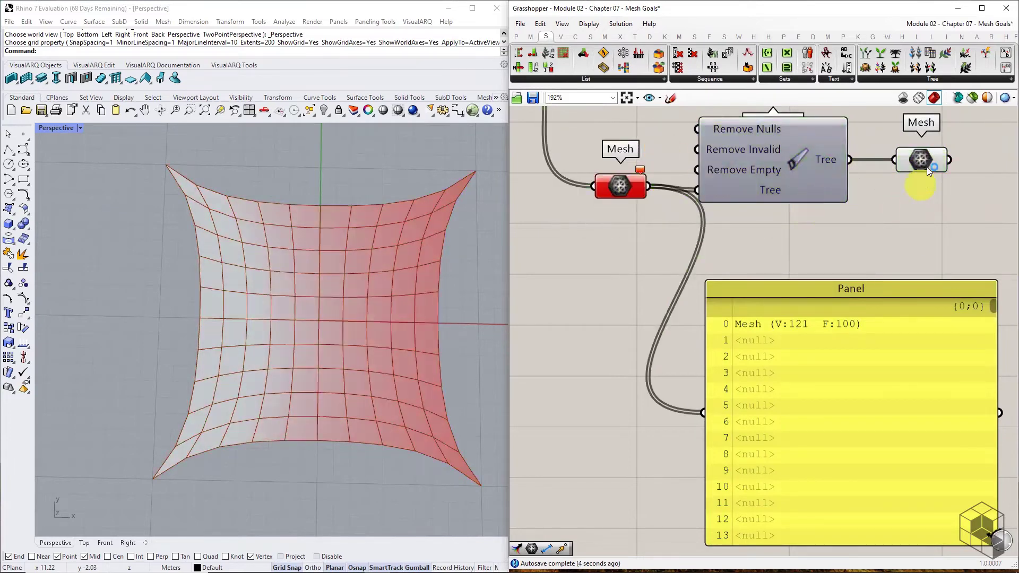
Step: Inspect the contents of the Mesh container fed by Clean Tree
{"action": "mouse_move", "coordinate": [927, 166]}
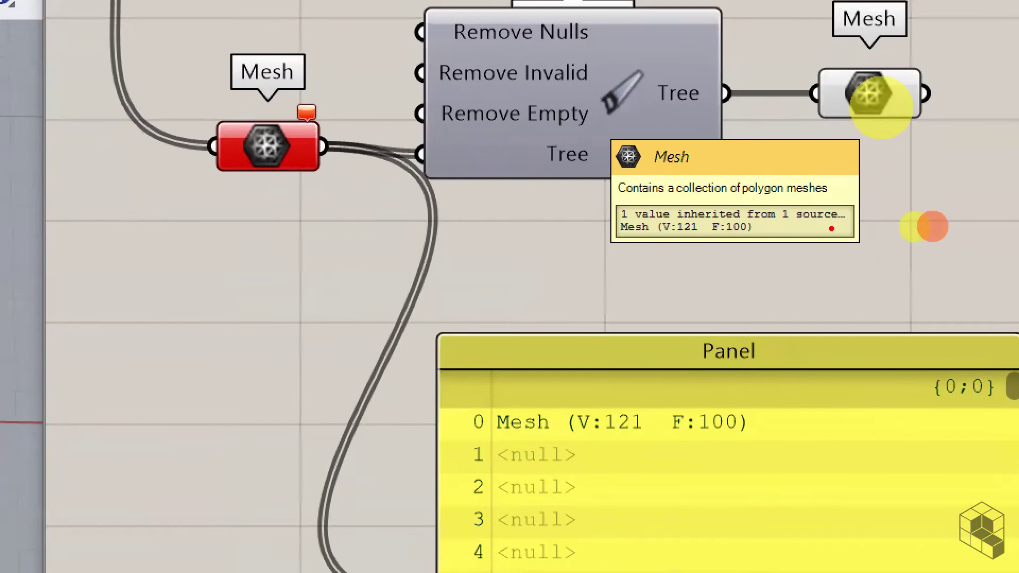
{"action": "left_click_drag", "start_coordinate": [620, 237], "coordinate": [763, 233]}
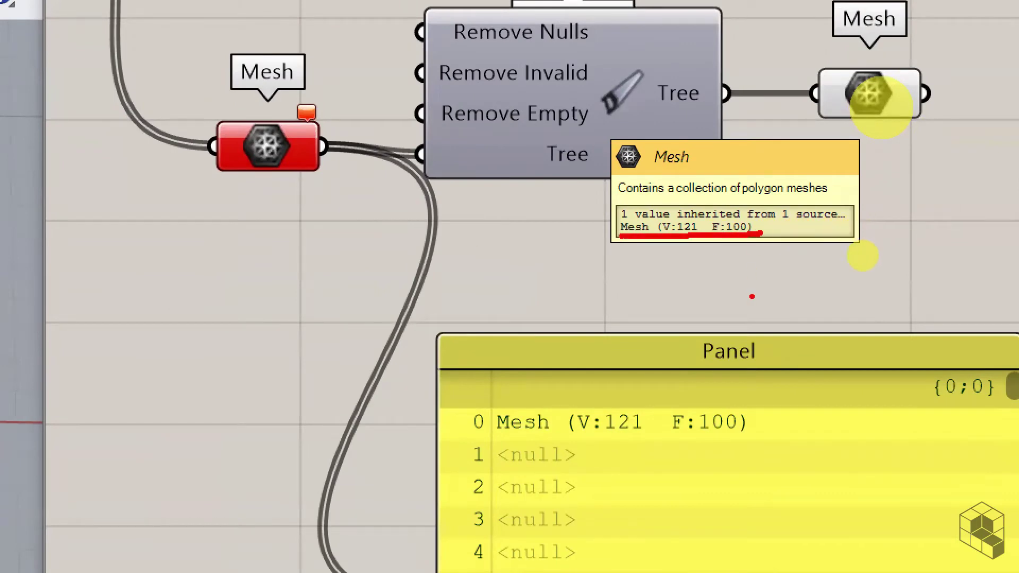
{"action": "key", "text": "Escape"}
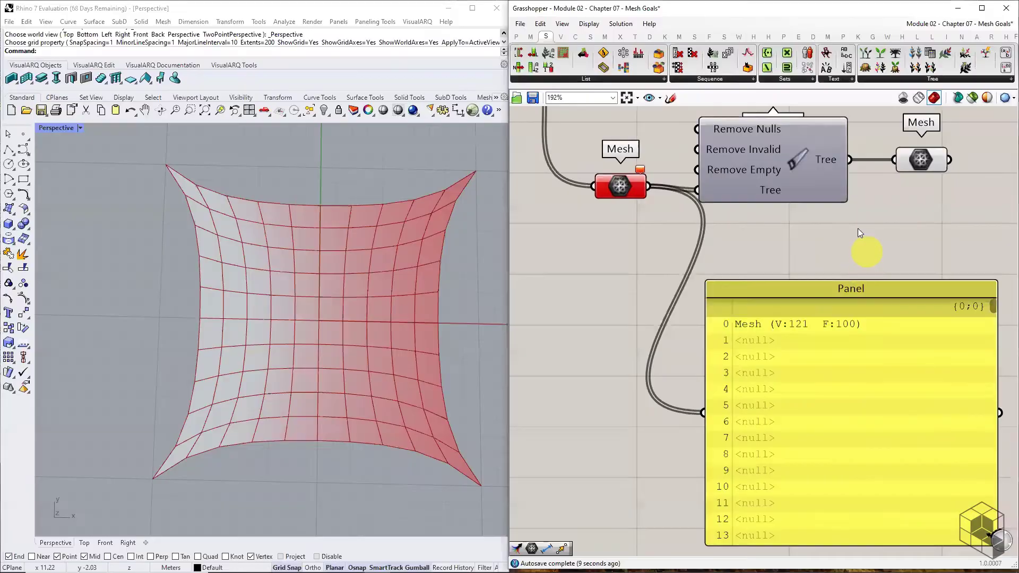
Step: Delete the Panel showing the contents of the Mesh container fed by BouncySolver
{"action": "scroll", "coordinate": [848, 227], "scroll_direction": "down", "scroll_amount": 4}
{"action": "right_click_drag", "start_coordinate": [842, 235], "coordinate": [860, 269]}
{"action": "left_click", "coordinate": [862, 308]}
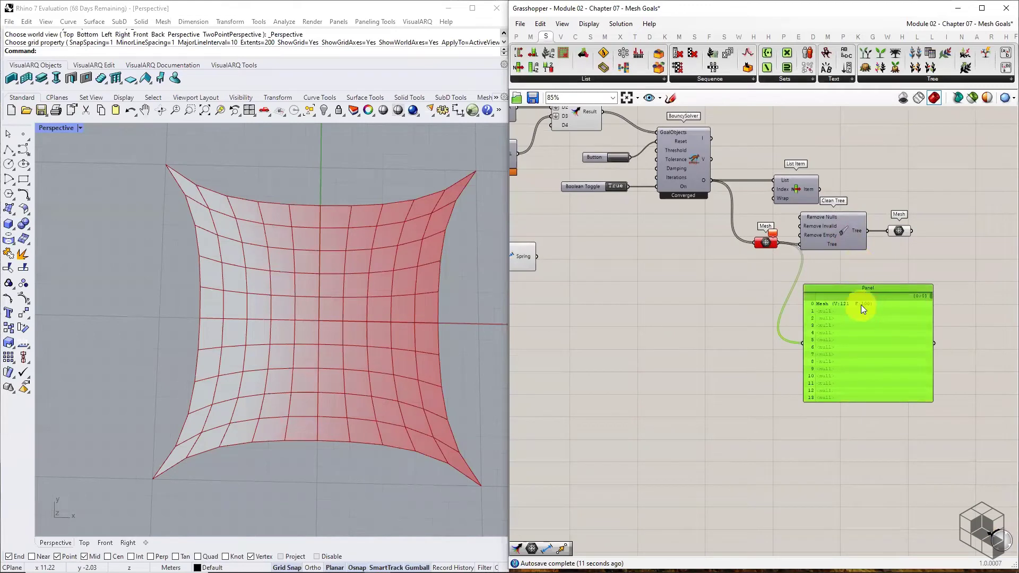
{"action": "key", "text": "Delete"}
Step: Move the unused Length(Line) component well below the existing definition
{"action": "right_click_drag", "start_coordinate": [523, 247], "coordinate": [619, 271]}
{"action": "left_click", "coordinate": [617, 275]}
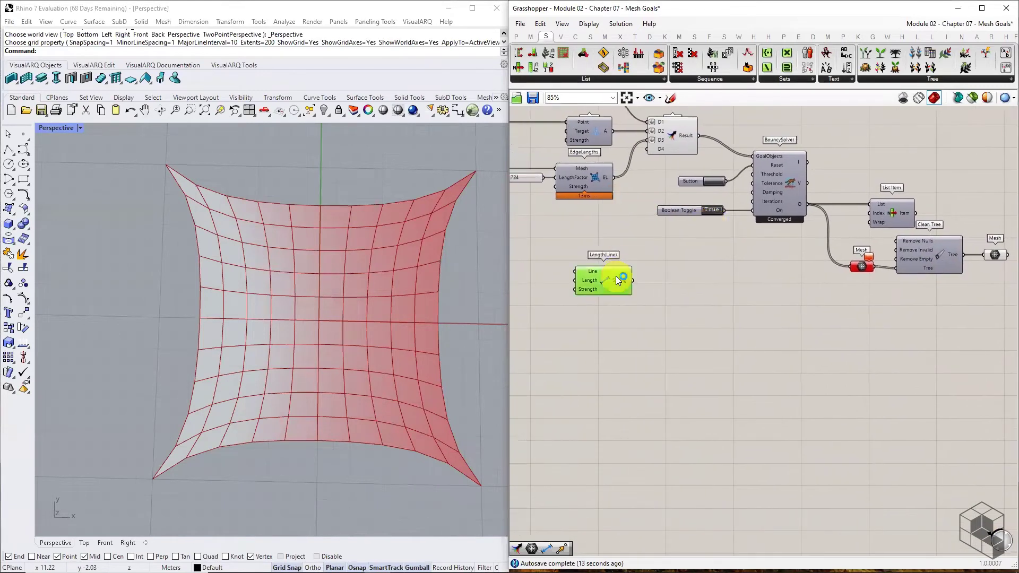
{"action": "left_click_drag", "start_coordinate": [610, 280], "coordinate": [592, 291]}
{"action": "right_click_drag", "start_coordinate": [636, 285], "coordinate": [748, 280]}
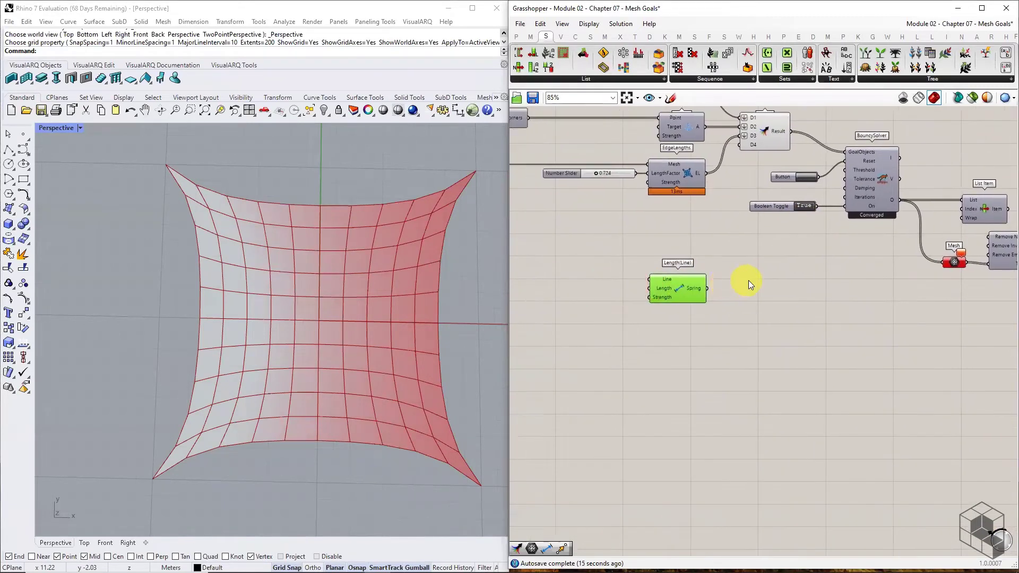
{"action": "scroll", "coordinate": [709, 281], "scroll_direction": "down", "scroll_amount": 3}
{"action": "left_click_drag", "start_coordinate": [709, 281], "coordinate": [720, 314]}
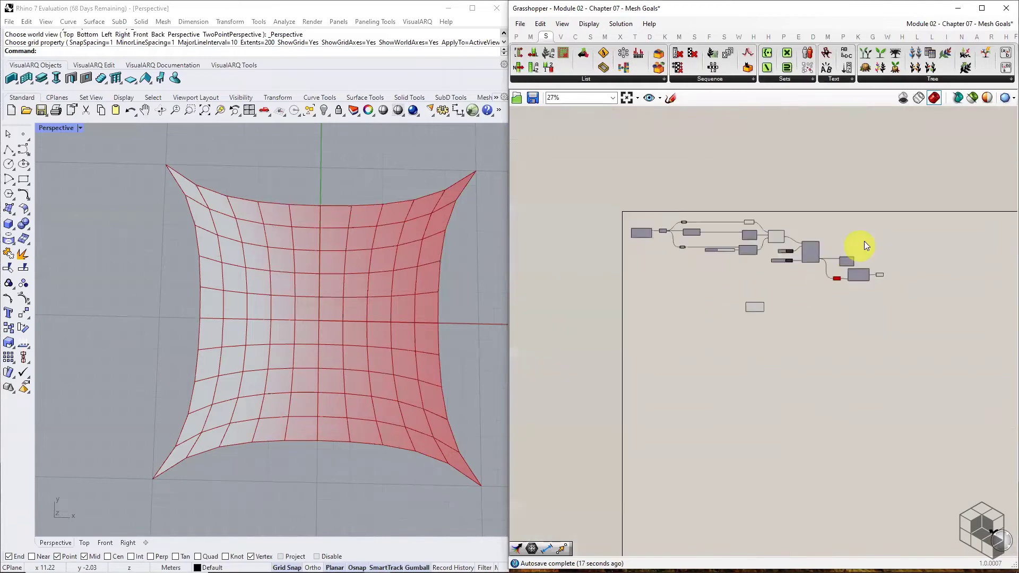
{"action": "scroll", "coordinate": [752, 318], "scroll_direction": "up", "scroll_amount": 5}
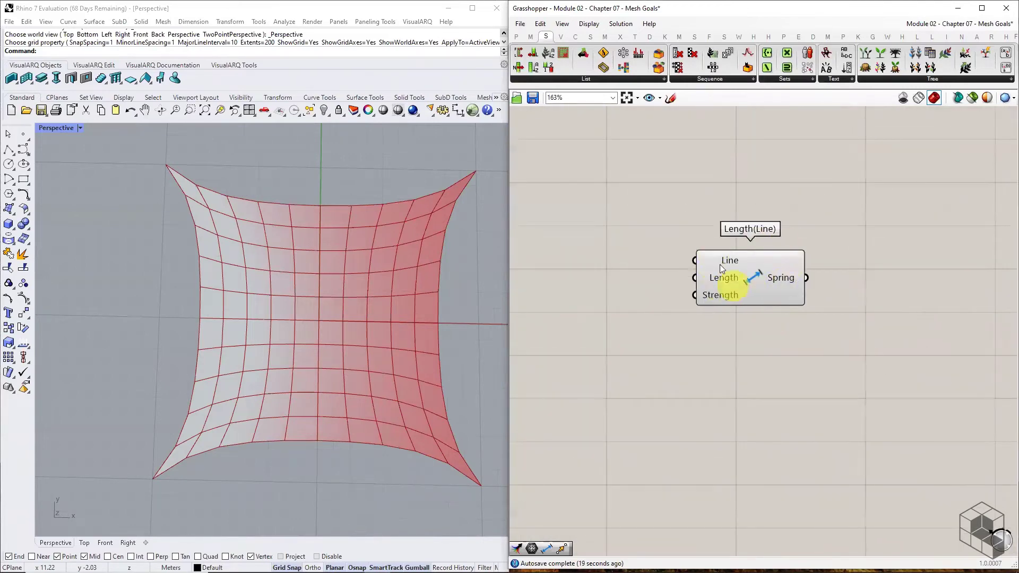
{"action": "scroll", "coordinate": [750, 298], "scroll_direction": "down", "scroll_amount": 4}
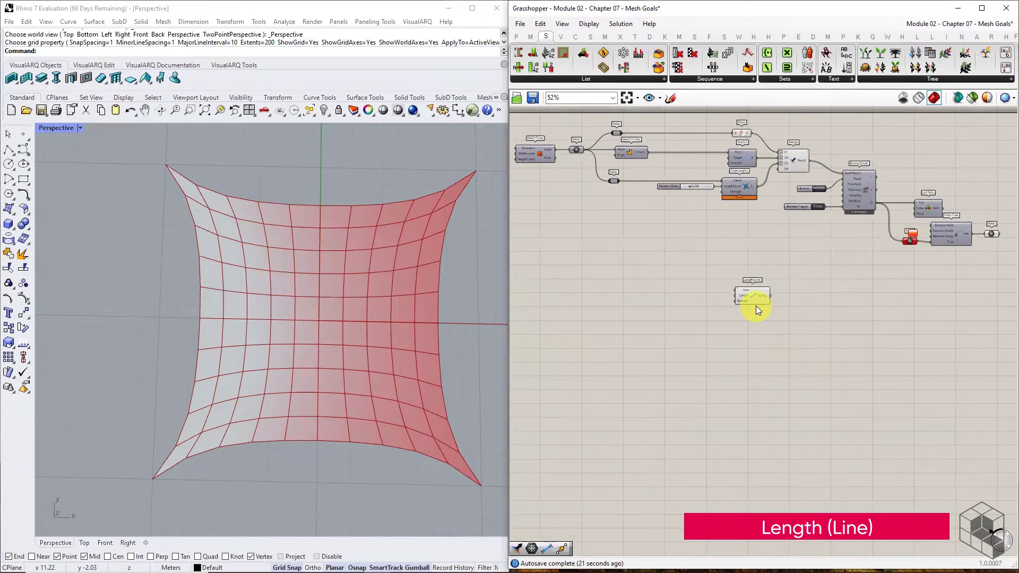
{"action": "left_click_drag", "start_coordinate": [751, 297], "coordinate": [851, 372]}
{"action": "scroll", "coordinate": [955, 213], "scroll_direction": "down", "scroll_amount": 2}
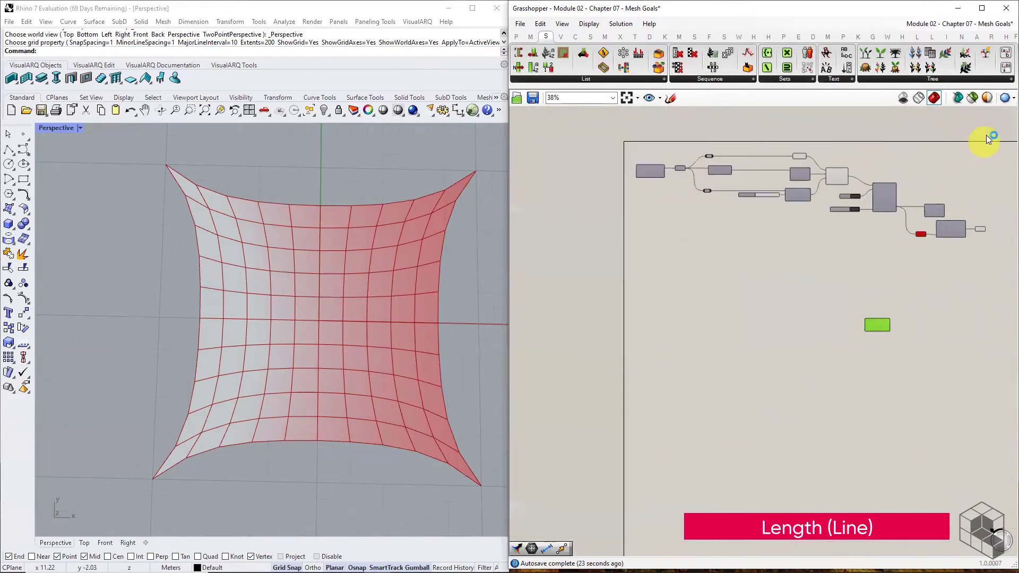
Step: Duplicate the entire mesh relaxation definition below the original and place Length(Line) beneath the copy
{"action": "left_click_drag", "start_coordinate": [988, 135], "coordinate": [608, 239]}
{"action": "left_click_drag", "start_coordinate": [786, 192], "coordinate": [796, 300], "text": "alt"}
{"action": "left_click_drag", "start_coordinate": [879, 324], "coordinate": [824, 377]}
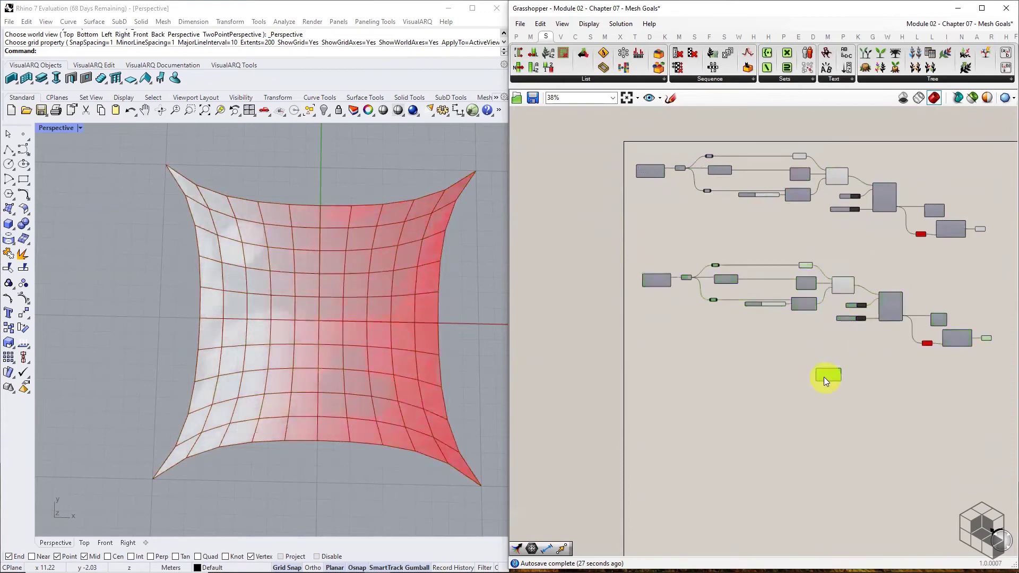
Step: Delete EdgeLengths and its Number Slider from the copied definition and put Length(Line) in their place below Anchor
{"action": "scroll", "coordinate": [844, 345], "scroll_direction": "up", "scroll_amount": 3}
{"action": "right_click_drag", "start_coordinate": [775, 312], "coordinate": [821, 325]}
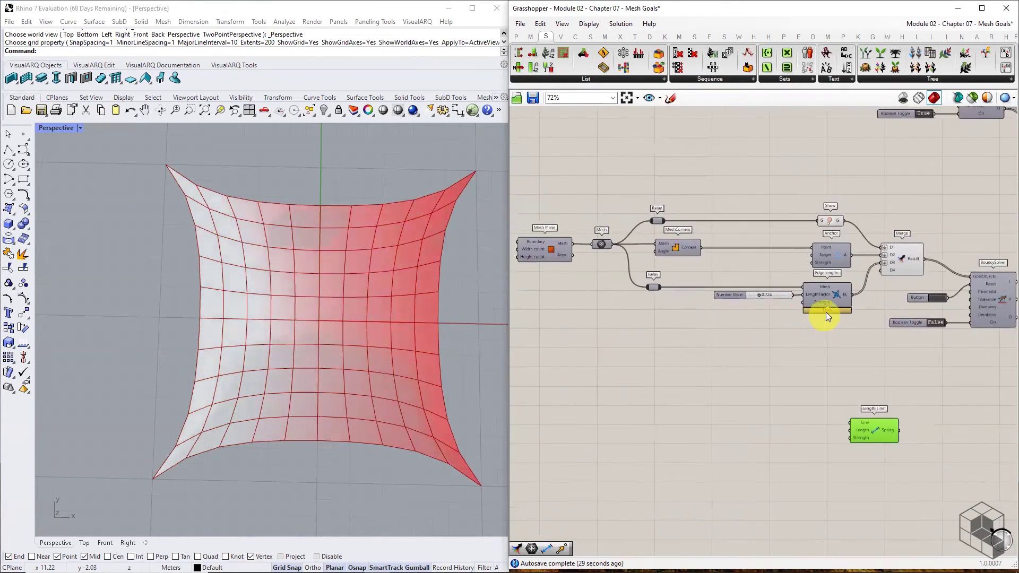
{"action": "left_click", "coordinate": [822, 306]}
{"action": "left_click", "coordinate": [775, 295], "text": "shift"}
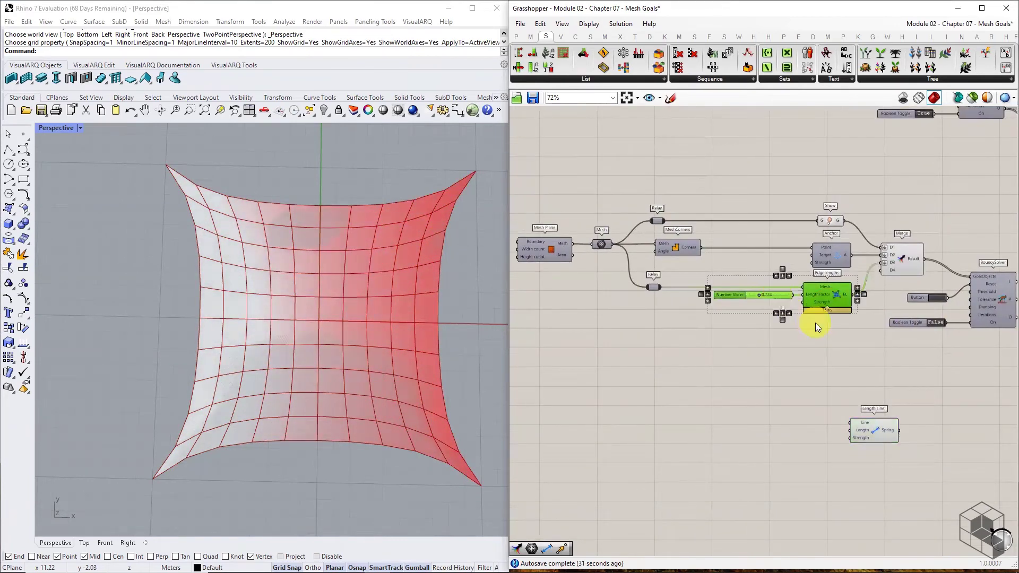
{"action": "key", "text": "Delete"}
{"action": "left_click", "coordinate": [870, 422]}
{"action": "left_click_drag", "start_coordinate": [870, 411], "coordinate": [832, 303]}
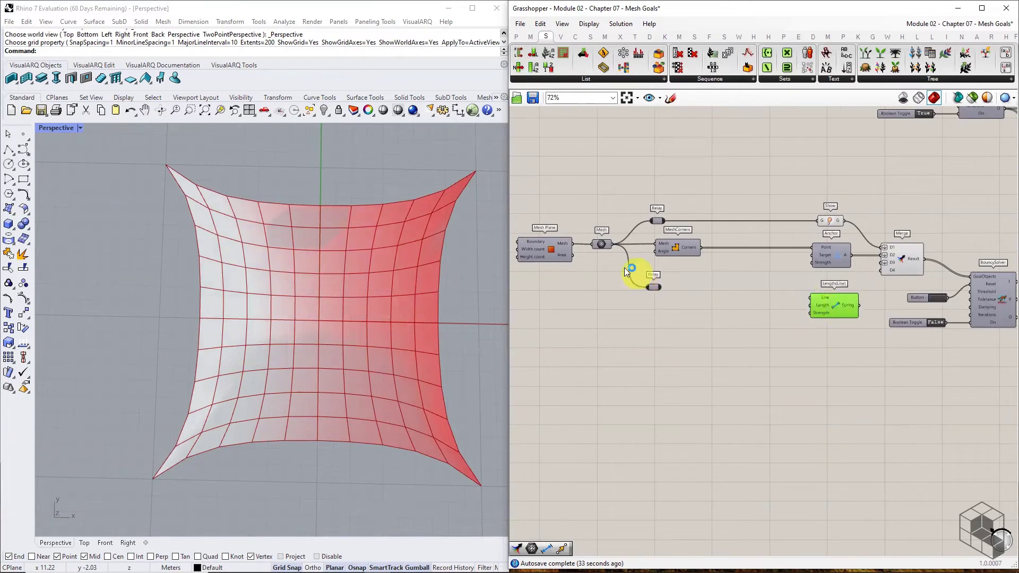
Step: Add a Move component between the copied Mesh Plane and Mesh container, feeding Mesh Plane's mesh into its Geometry input
{"action": "scroll", "coordinate": [624, 267], "scroll_direction": "up", "scroll_amount": 3}
{"action": "right_click_drag", "start_coordinate": [603, 265], "coordinate": [843, 273]}
{"action": "left_click_drag", "start_coordinate": [843, 272], "coordinate": [614, 274]}
{"action": "left_click", "coordinate": [622, 35]}
{"action": "left_click", "coordinate": [621, 36]}
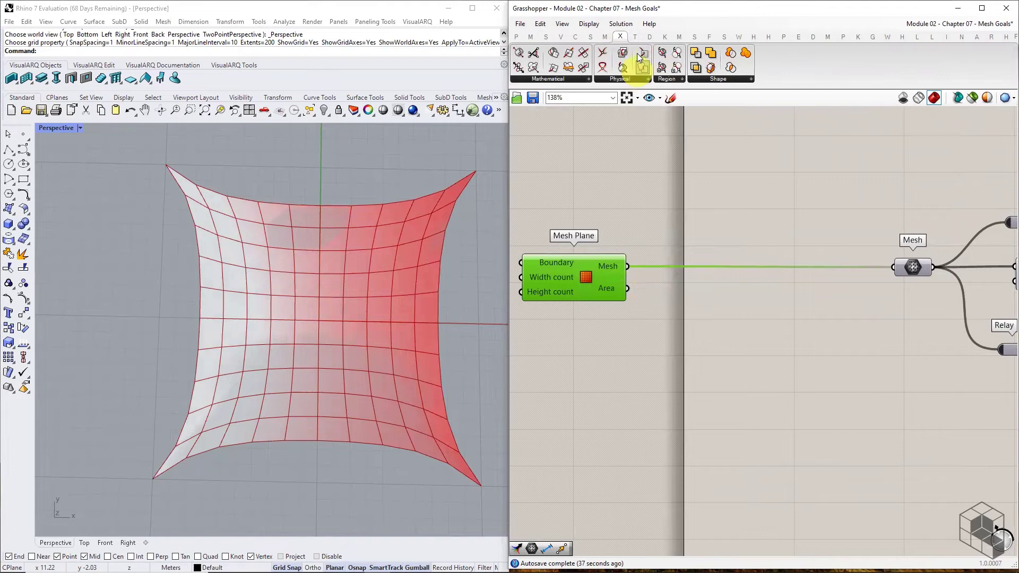
{"action": "left_click", "coordinate": [636, 36]}
{"action": "left_click", "coordinate": [629, 78]}
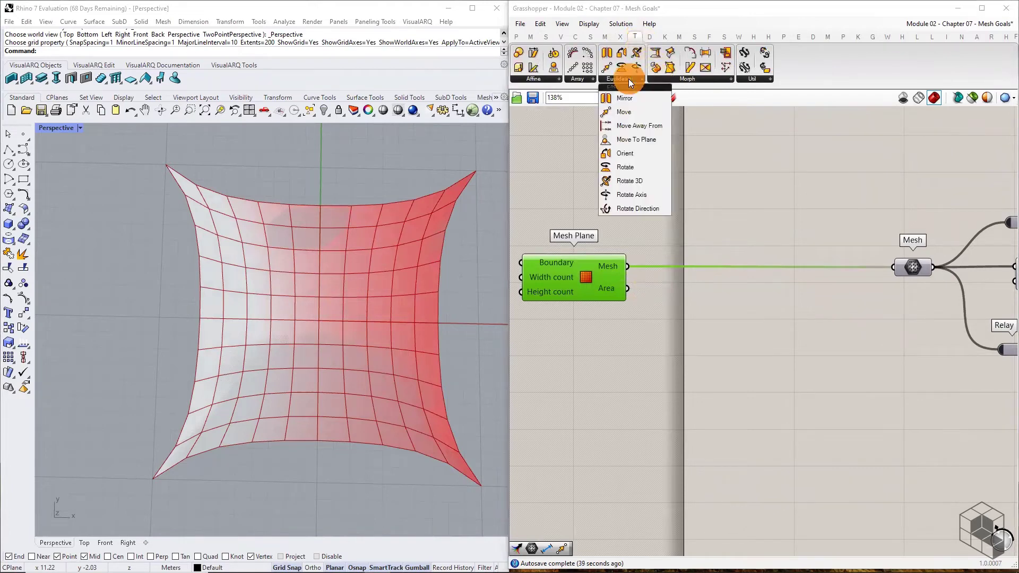
{"action": "left_click", "coordinate": [637, 113]}
{"action": "left_click", "coordinate": [829, 273]}
{"action": "left_click_drag", "start_coordinate": [689, 269], "coordinate": [773, 265]}
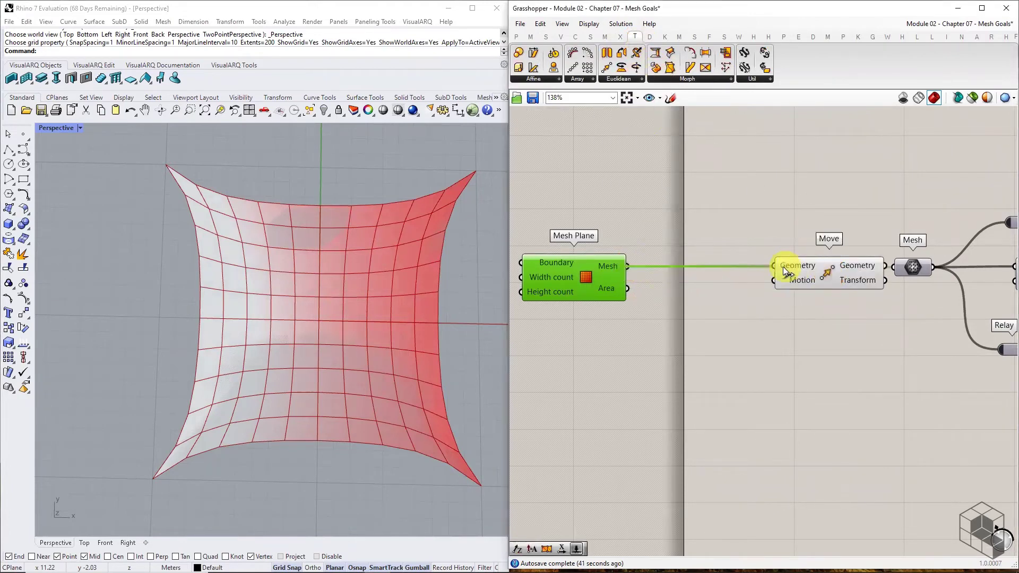
Step: Add a Unit X vector component below the copied Mesh Plane
{"action": "left_click", "coordinate": [560, 37]}
{"action": "left_click", "coordinate": [724, 78]}
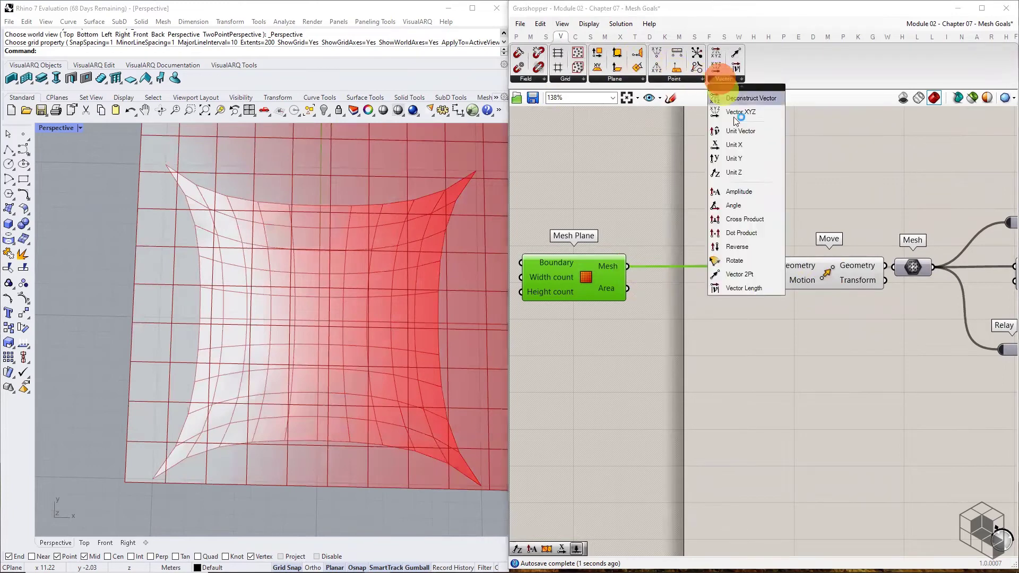
{"action": "left_click", "coordinate": [738, 139]}
{"action": "left_click", "coordinate": [673, 308]}
Step: Add a Number Slider beside Unit X with a maximum of 31 and set its value to 14
{"action": "left_click", "coordinate": [517, 36]}
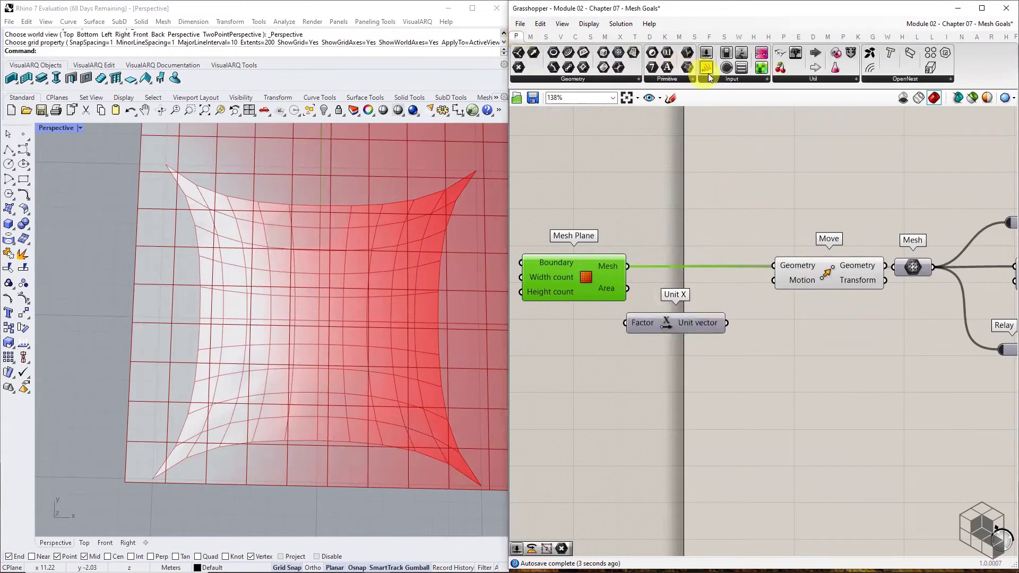
{"action": "left_click_drag", "start_coordinate": [582, 312], "coordinate": [560, 336]}
{"action": "right_click", "coordinate": [561, 337]}
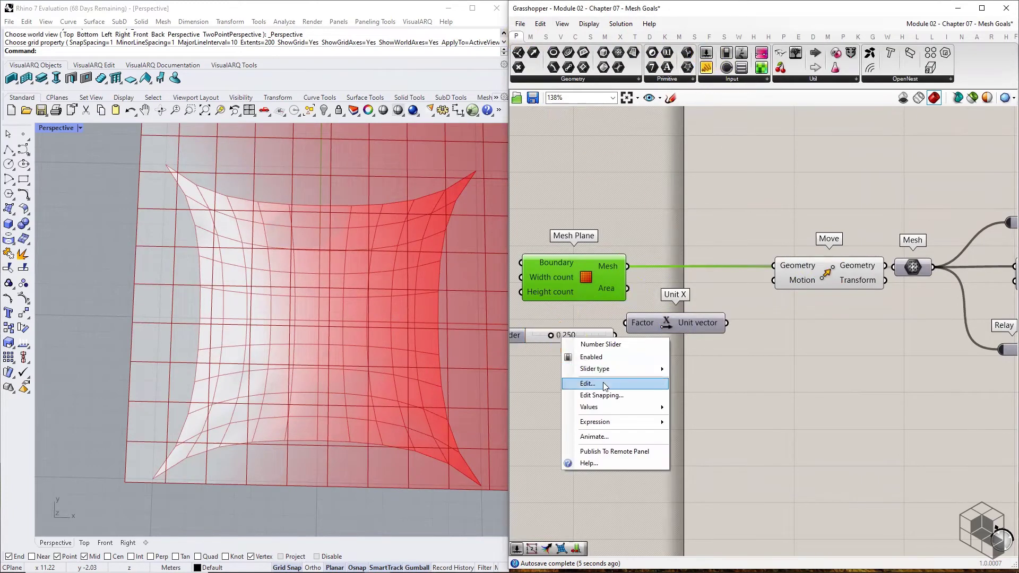
{"action": "left_click", "coordinate": [584, 385]}
{"action": "left_click", "coordinate": [605, 485]}
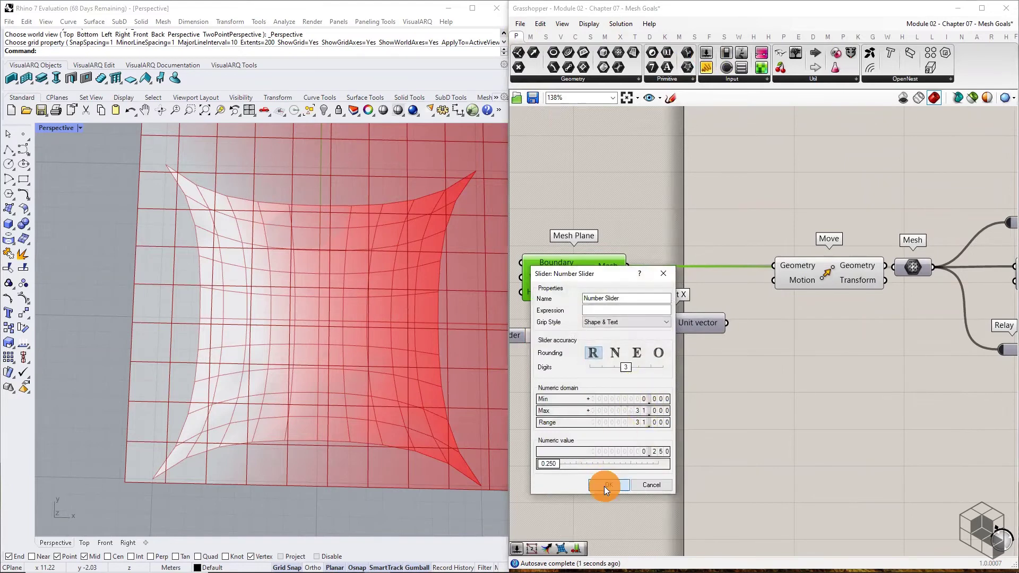
{"action": "double_click", "coordinate": [561, 337]}
{"action": "type", "text": "14"}
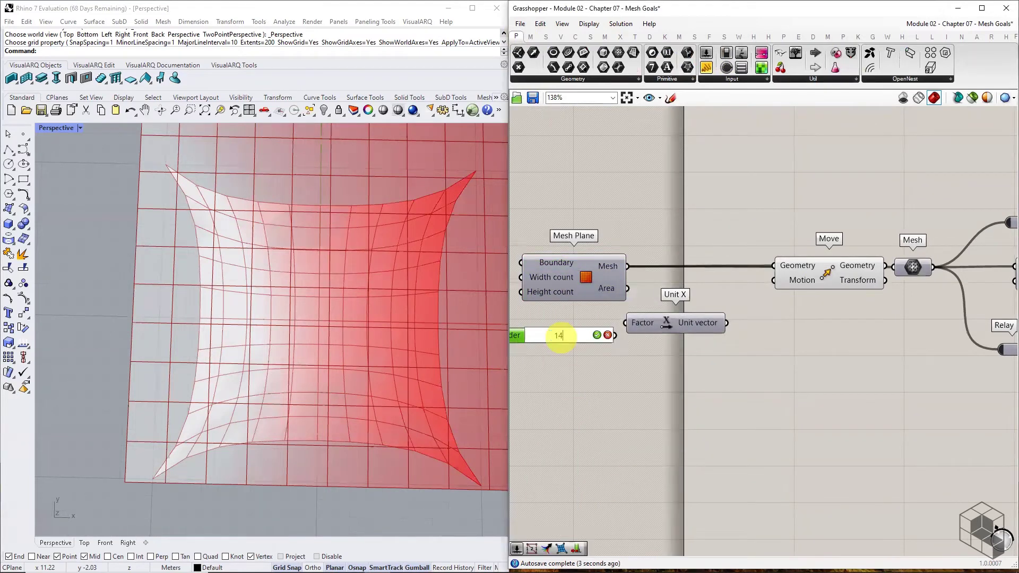
{"action": "key", "text": "Return"}
Step: Wire the slider through Unit X into Move's Motion input, and Move's Geometry output into the copied Mesh container
{"action": "left_click_drag", "start_coordinate": [623, 330], "coordinate": [626, 324]}
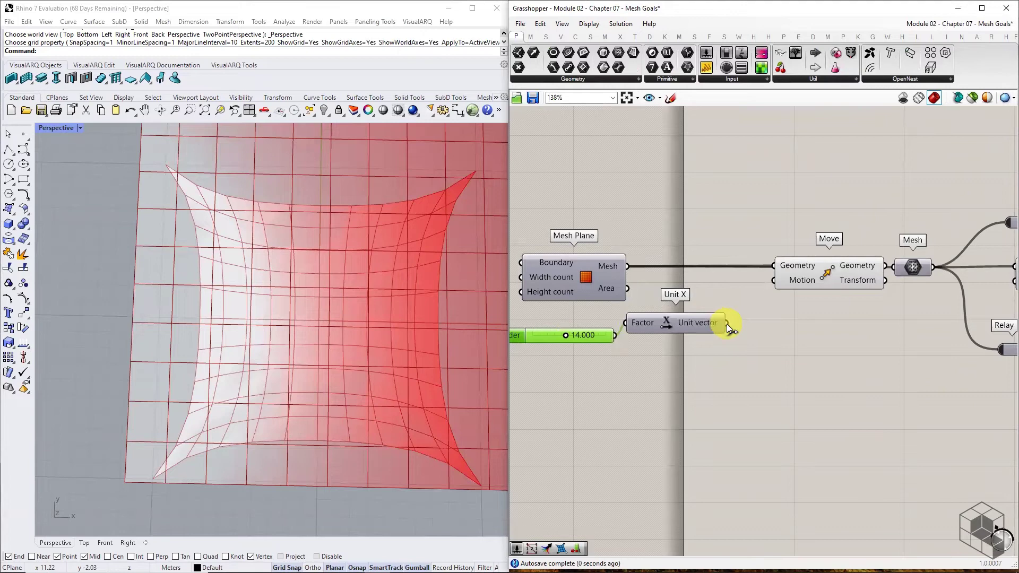
{"action": "left_click_drag", "start_coordinate": [726, 323], "coordinate": [773, 280]}
{"action": "left_click_drag", "start_coordinate": [889, 265], "coordinate": [894, 267]}
Step: Turn off the preview of the Move component
{"action": "left_click_drag", "start_coordinate": [851, 271], "coordinate": [839, 273]}
{"action": "middle_click", "coordinate": [840, 270]}
{"action": "left_click", "coordinate": [866, 238]}
{"action": "scroll", "coordinate": [371, 319], "scroll_direction": "down", "scroll_amount": 7}
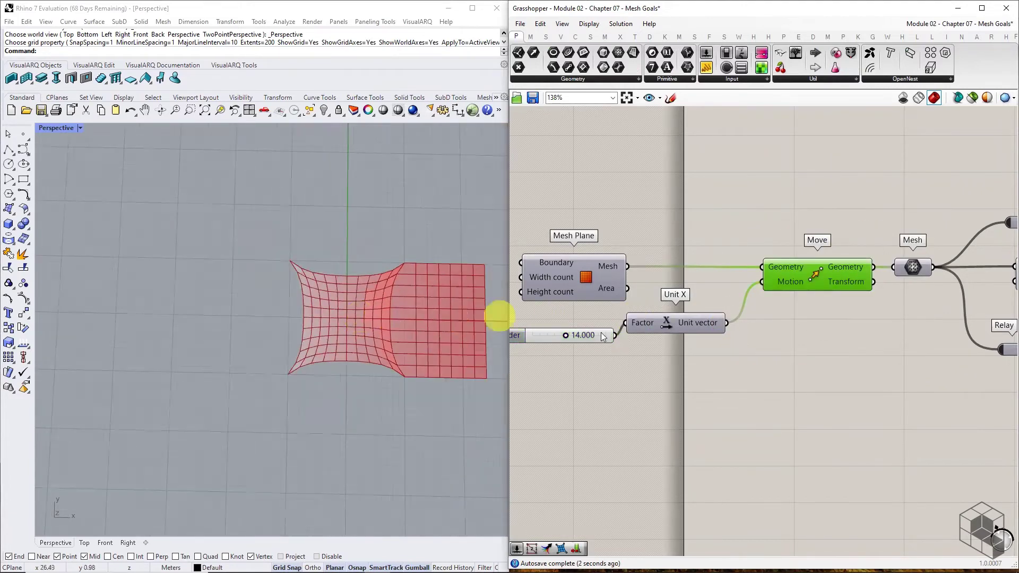
Step: Increase the Unit X factor slider to 21.806 to shift the copied mesh clear of the relaxed one
{"action": "right_click_drag", "start_coordinate": [638, 343], "coordinate": [721, 345]}
{"action": "right_click_drag", "start_coordinate": [872, 344], "coordinate": [642, 302]}
{"action": "scroll", "coordinate": [785, 304], "scroll_direction": "down", "scroll_amount": 3}
{"action": "mouse_move", "coordinate": [905, 313]}
{"action": "right_mouse_down"}
{"action": "mouse_move", "coordinate": [550, 313]}
{"action": "mouse_move", "coordinate": [907, 320]}
{"action": "right_mouse_up"}
{"action": "scroll", "coordinate": [796, 314], "scroll_direction": "up", "scroll_amount": 3}
{"action": "left_click", "coordinate": [729, 314]}
{"action": "right_click_drag", "start_coordinate": [591, 314], "coordinate": [838, 315]}
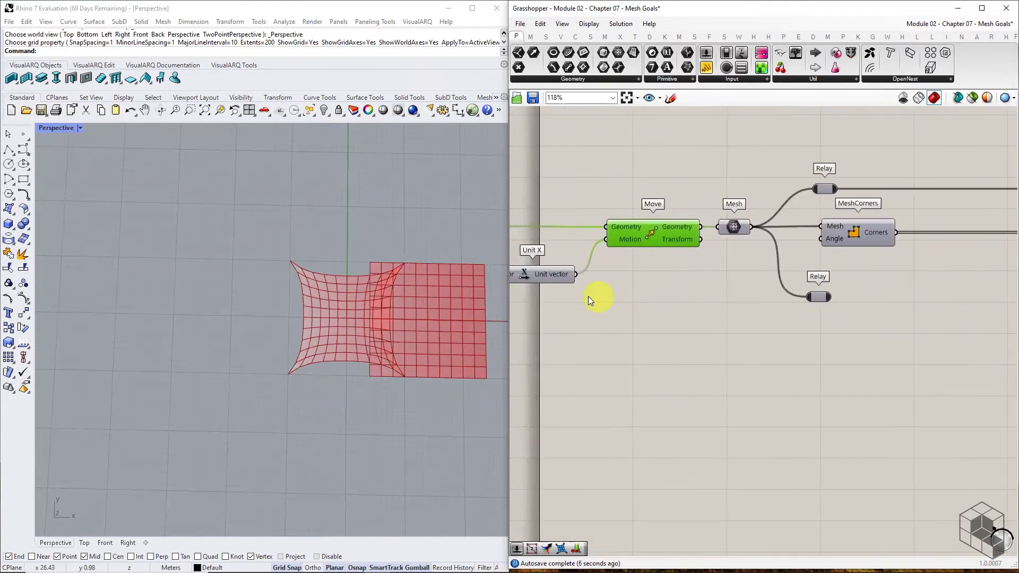
{"action": "scroll", "coordinate": [570, 291], "scroll_direction": "up", "scroll_amount": 2}
{"action": "right_click_drag", "start_coordinate": [565, 290], "coordinate": [841, 288]}
{"action": "left_click_drag", "start_coordinate": [671, 282], "coordinate": [695, 283]}
{"action": "scroll", "coordinate": [323, 301], "scroll_direction": "down", "scroll_amount": 2}
{"action": "scroll", "coordinate": [353, 325], "scroll_direction": "up", "scroll_amount": 5}
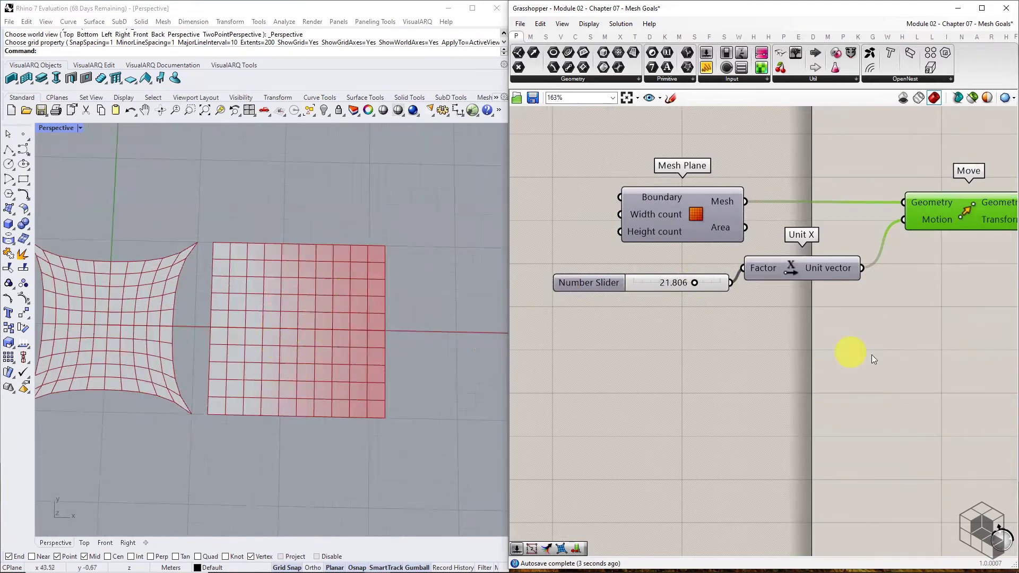
Step: Add a Mesh Edges component after the lower Relay of the copied definition and connect the Relay to its Mesh input
{"action": "right_click_drag", "start_coordinate": [929, 359], "coordinate": [696, 340]}
{"action": "scroll", "coordinate": [713, 320], "scroll_direction": "down", "scroll_amount": 3}
{"action": "right_click_drag", "start_coordinate": [873, 332], "coordinate": [680, 342]}
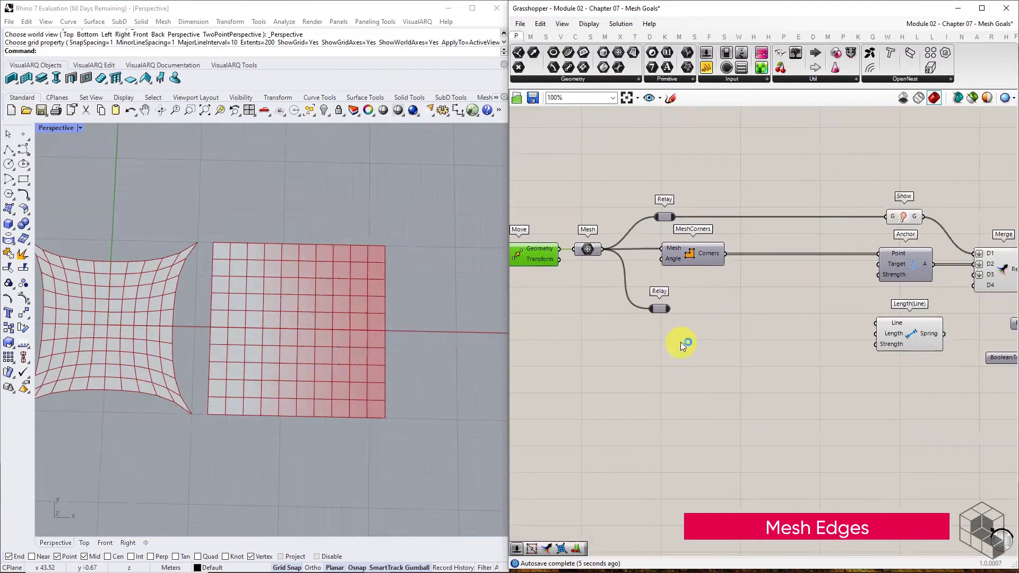
{"action": "left_click", "coordinate": [604, 37]}
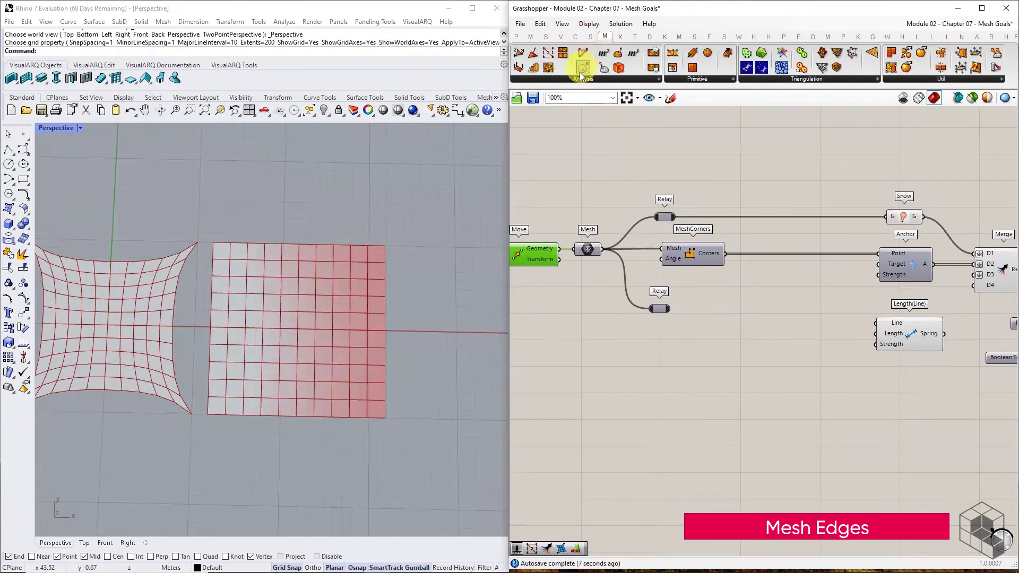
{"action": "left_click", "coordinate": [579, 74]}
{"action": "left_click_drag", "start_coordinate": [586, 152], "coordinate": [675, 309]}
{"action": "left_click", "coordinate": [652, 309]}
Step: Add a Line container that collects the naked and interior mesh edges and feeds Length(Line)'s Line input
{"action": "left_click", "coordinate": [582, 78]}
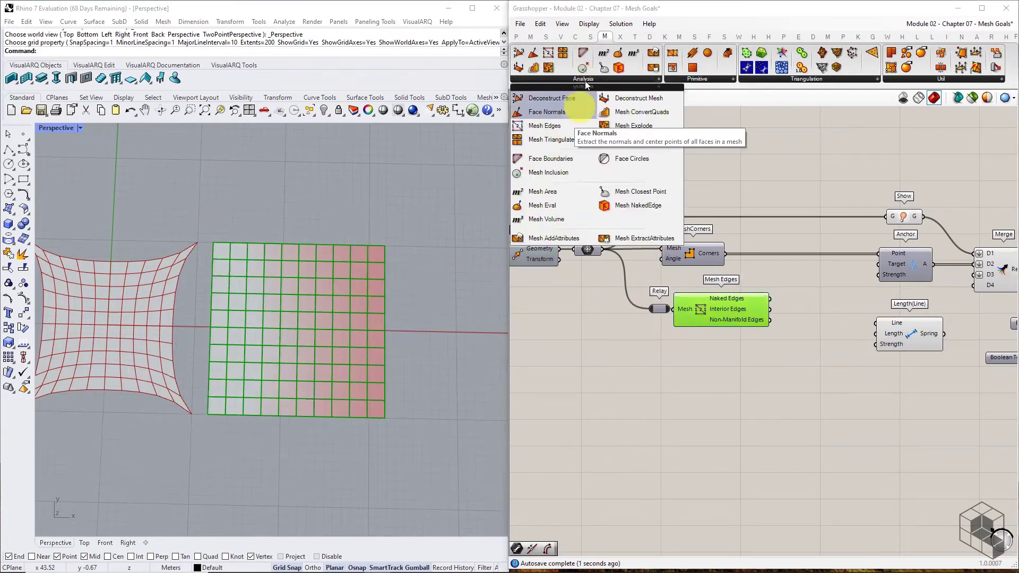
{"action": "left_click", "coordinate": [517, 37]}
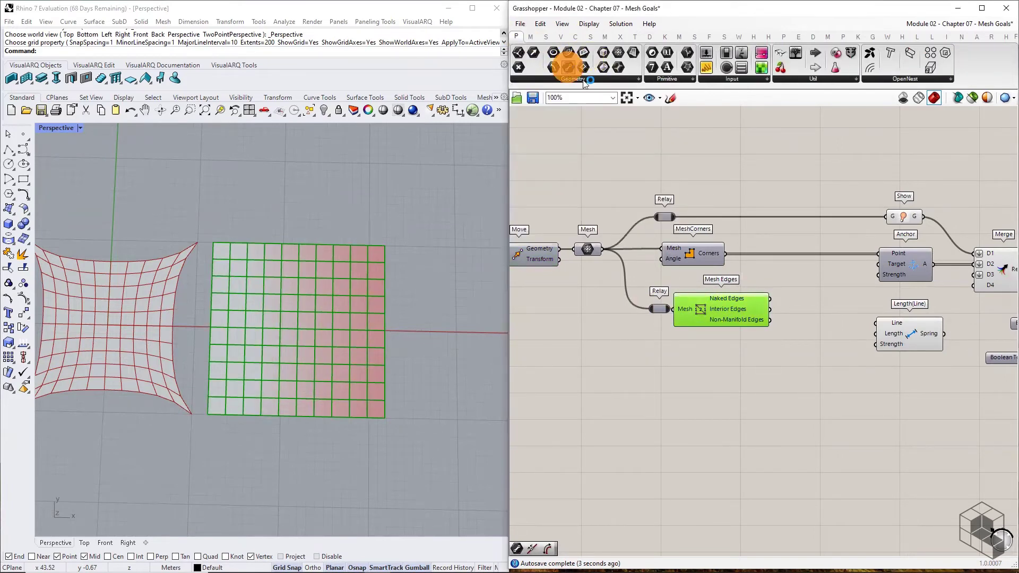
{"action": "scroll", "coordinate": [804, 305], "scroll_direction": "up", "scroll_amount": 3}
{"action": "left_click", "coordinate": [812, 316]}
{"action": "left_click_drag", "start_coordinate": [748, 294], "coordinate": [918, 336]}
Step: Turn off the preview of the Mesh Edges component
{"action": "left_click_drag", "start_coordinate": [813, 320], "coordinate": [675, 325]}
{"action": "middle_click", "coordinate": [706, 322]}
{"action": "left_click", "coordinate": [739, 290]}
{"action": "left_click", "coordinate": [691, 373]}
Step: Move the copied goal, Merge, BouncySolver and output components farther from the Line container to free space between them
{"action": "right_click_drag", "start_coordinate": [878, 401], "coordinate": [762, 381]}
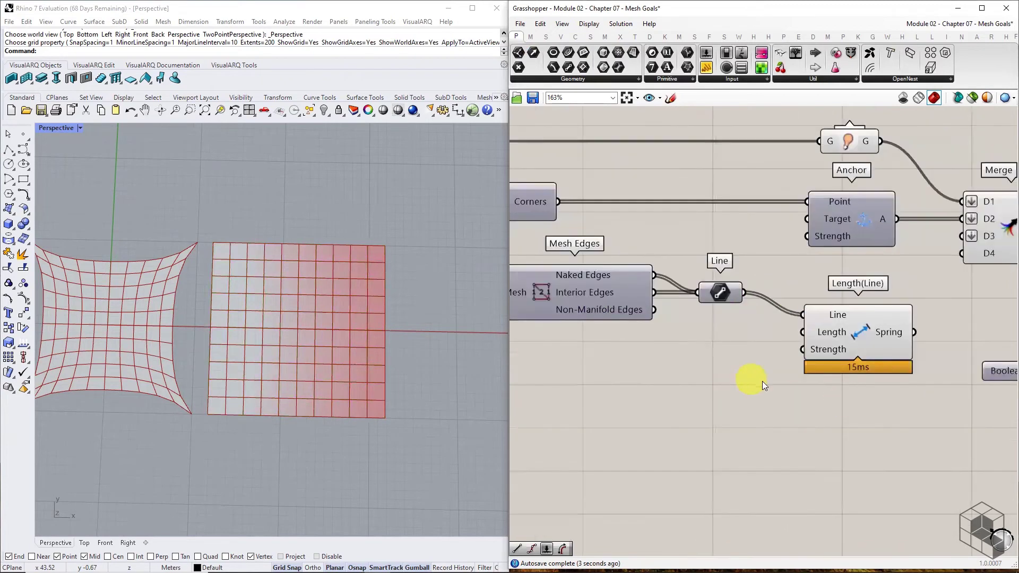
{"action": "scroll", "coordinate": [762, 381], "scroll_direction": "down", "scroll_amount": 3}
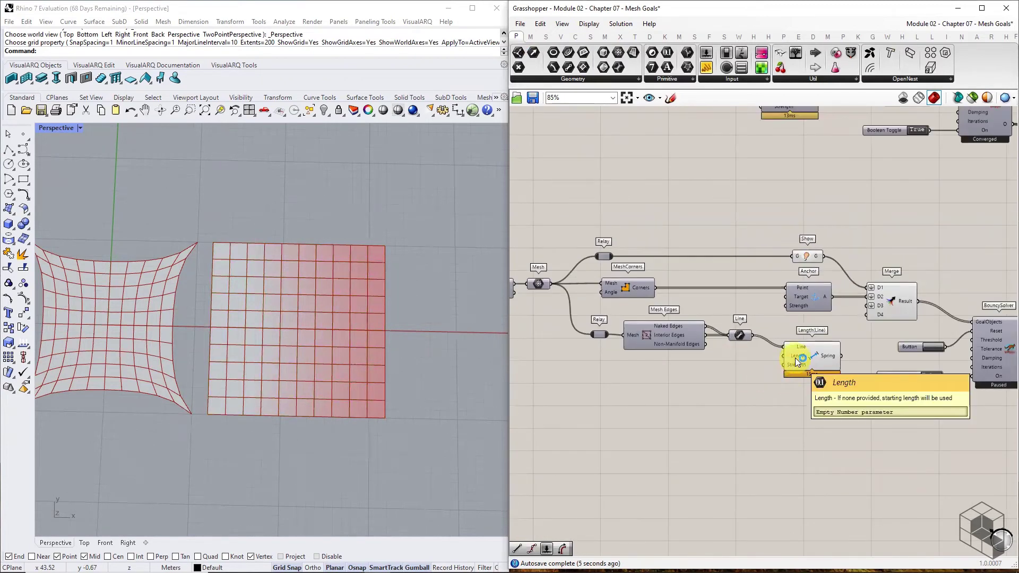
{"action": "scroll", "coordinate": [790, 359], "scroll_direction": "down", "scroll_amount": 4}
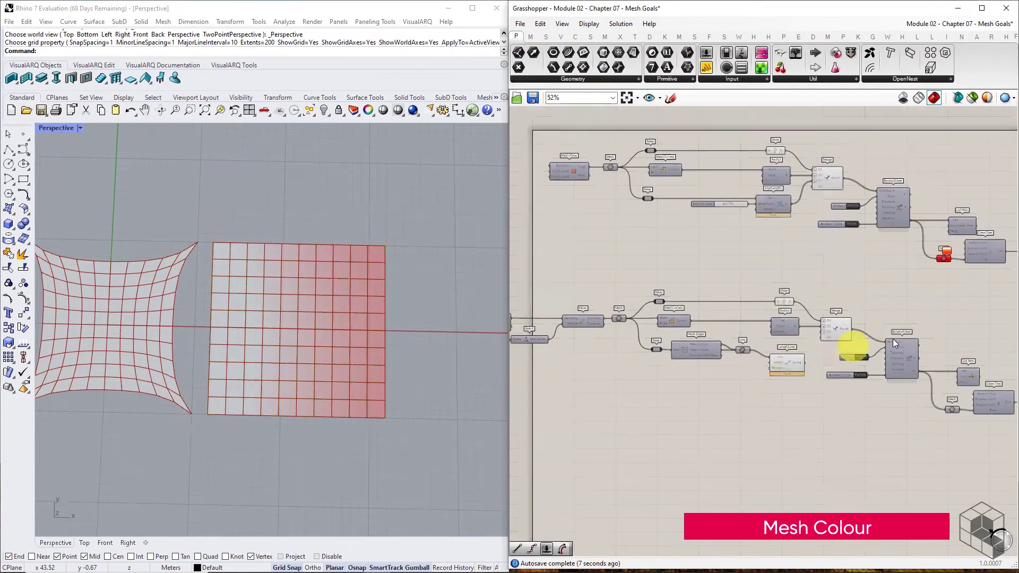
{"action": "left_click_drag", "start_coordinate": [973, 297], "coordinate": [862, 353]}
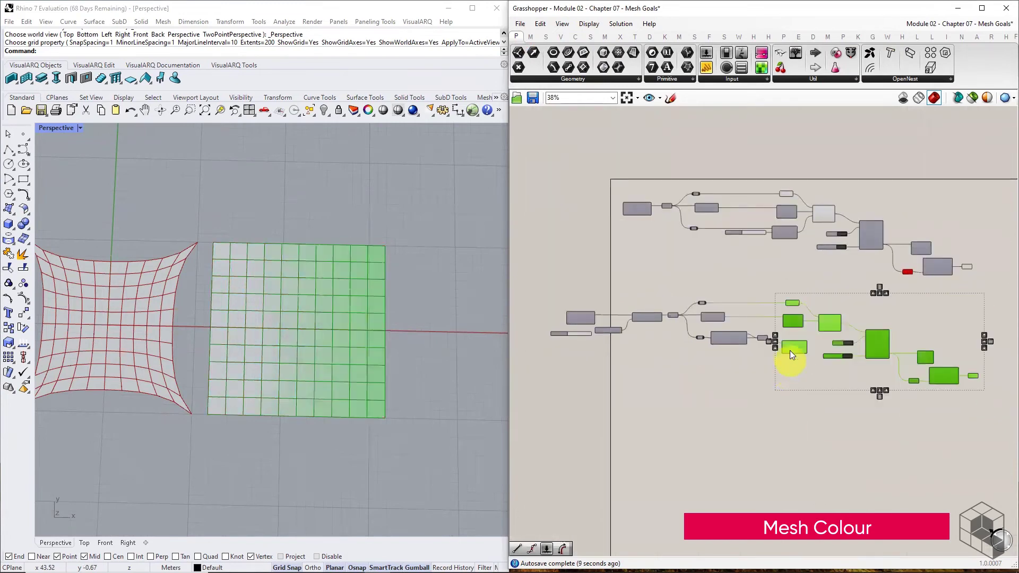
{"action": "scroll", "coordinate": [780, 331], "scroll_direction": "up", "scroll_amount": 3}
{"action": "left_click", "coordinate": [783, 390]}
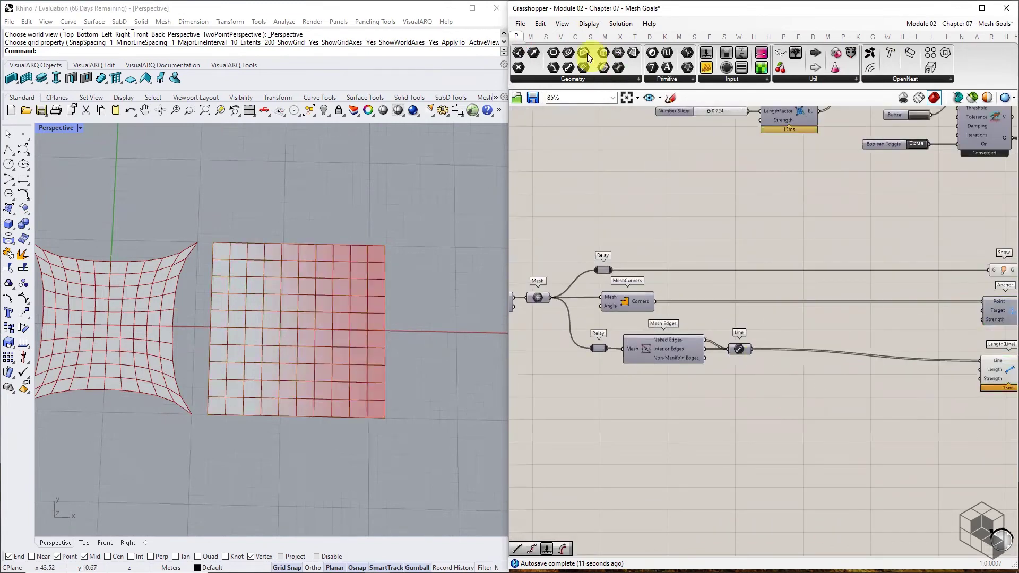
Step: Add a curve Length component below the Line container and connect the container's output to its Curve input
{"action": "left_click", "coordinate": [575, 36]}
{"action": "left_click", "coordinate": [572, 85]}
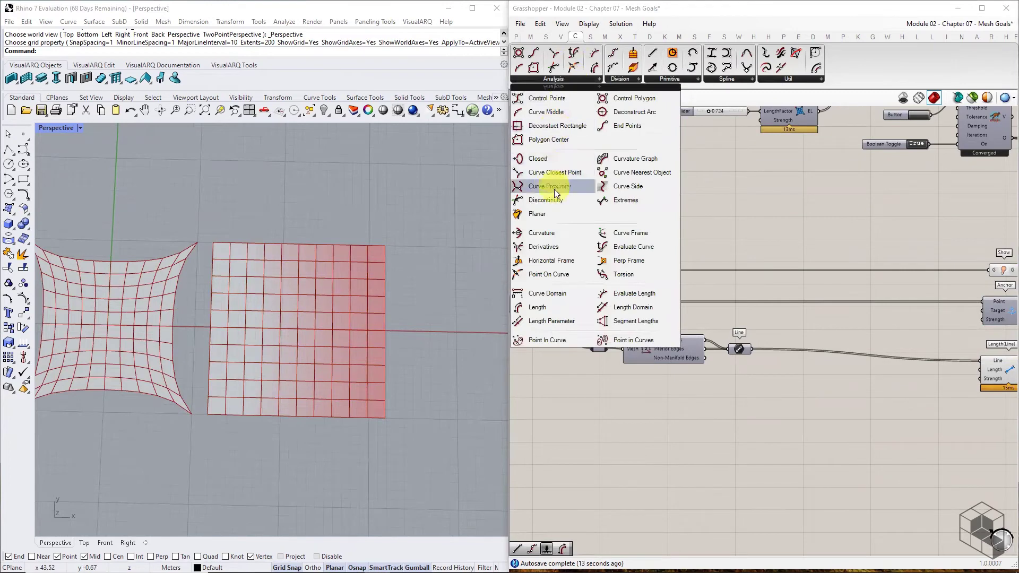
{"action": "left_click", "coordinate": [555, 308]}
{"action": "scroll", "coordinate": [746, 364], "scroll_direction": "up", "scroll_amount": 2}
{"action": "left_click", "coordinate": [800, 373]}
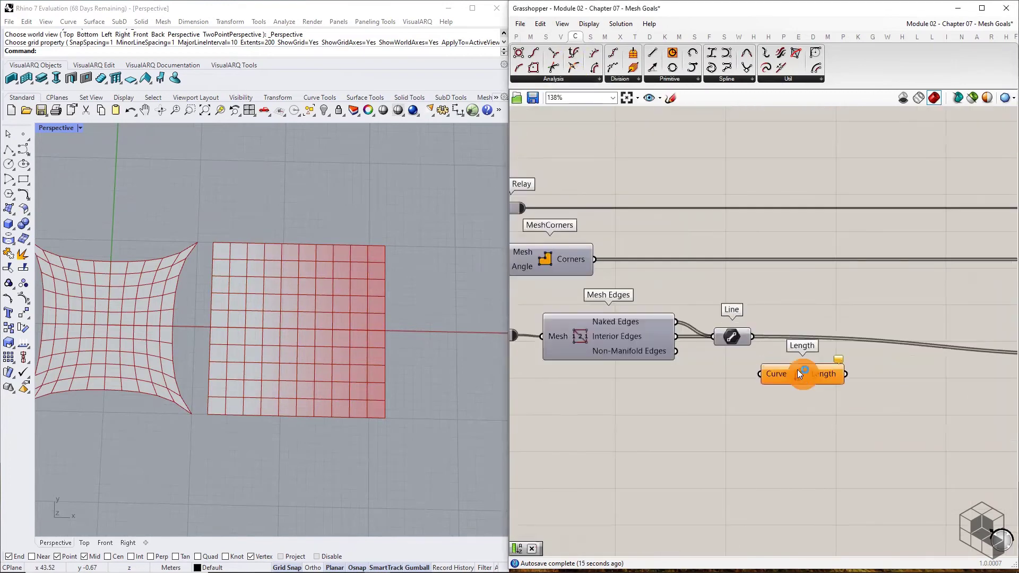
{"action": "left_click_drag", "start_coordinate": [750, 338], "coordinate": [759, 373]}
{"action": "left_click", "coordinate": [530, 36]}
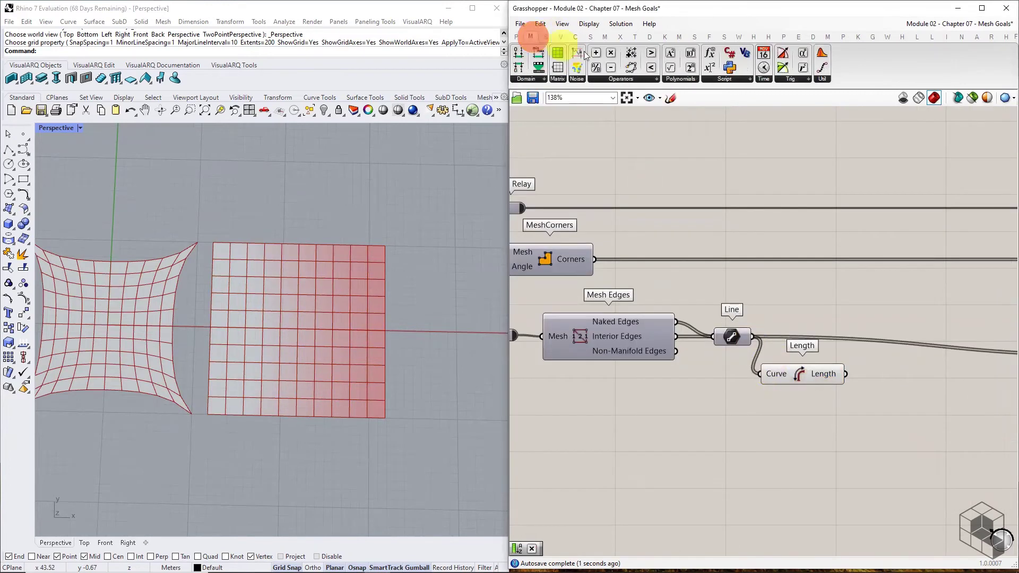
Step: Add a Multiplication component with the curve Length output feeding A and a new number slider set to 0.5 feeding B
{"action": "left_click_drag", "start_coordinate": [608, 53], "coordinate": [892, 372]}
{"action": "left_click", "coordinate": [515, 36]}
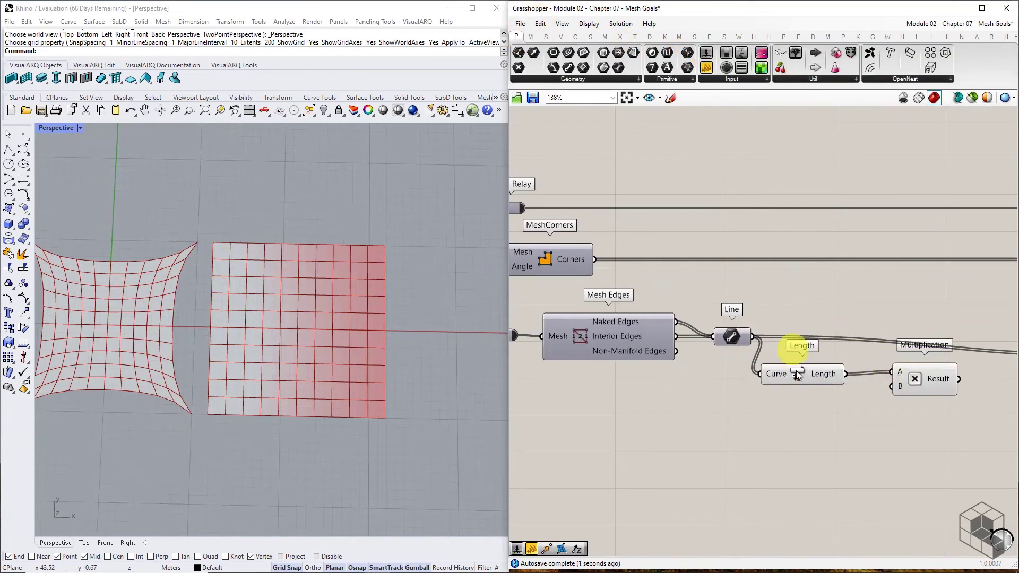
{"action": "left_click_drag", "start_coordinate": [796, 374], "coordinate": [802, 406]}
{"action": "double_click", "coordinate": [809, 403]}
{"action": "type", "text": "0.5"}
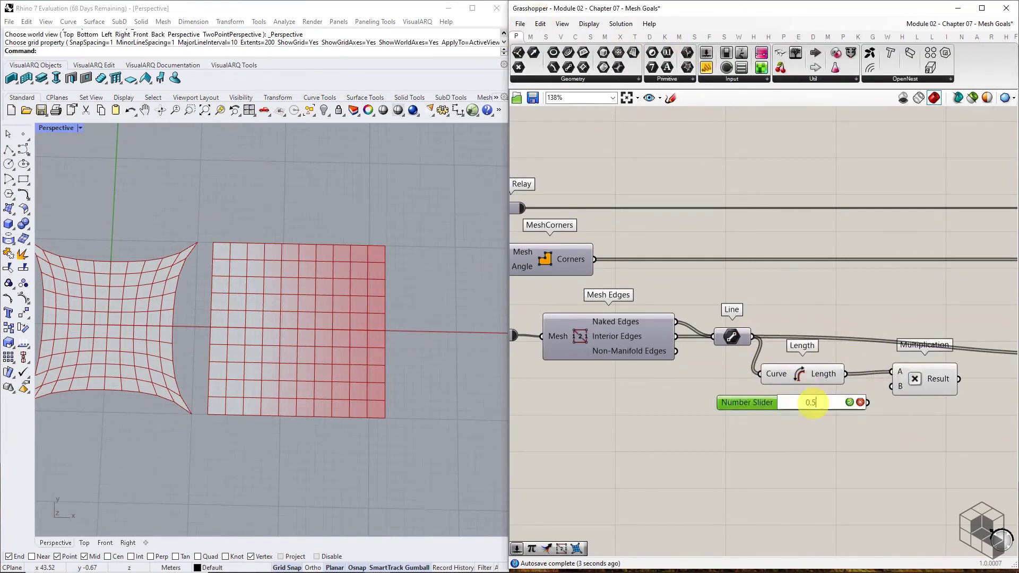
{"action": "key", "text": "Return"}
Step: Connect the Multiplication result to Length(Line)'s Length input and its Spring output to D3 of the copied Merge
{"action": "right_click_drag", "start_coordinate": [958, 381], "coordinate": [753, 357]}
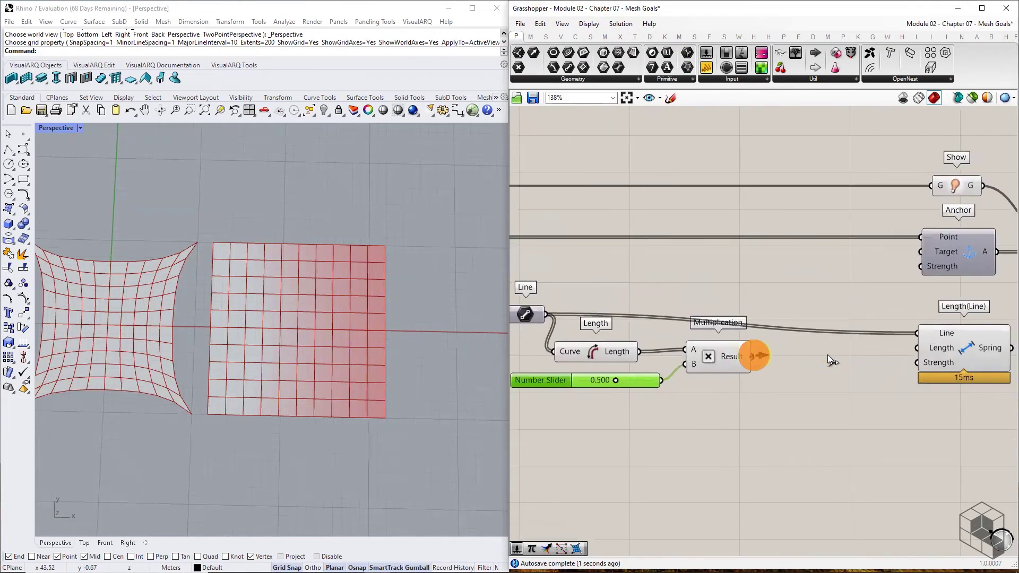
{"action": "left_click_drag", "start_coordinate": [827, 360], "coordinate": [917, 348]}
{"action": "right_click_drag", "start_coordinate": [917, 347], "coordinate": [815, 326]}
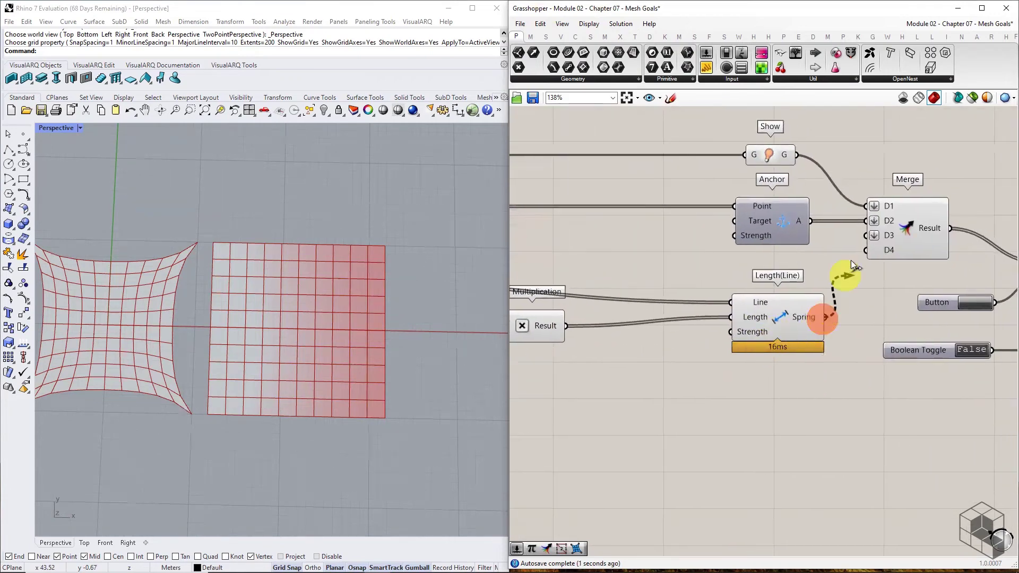
{"action": "left_click_drag", "start_coordinate": [851, 260], "coordinate": [866, 229]}
Step: Set the copied BouncySolver's Boolean Toggle to True to run the line-spring relaxation
{"action": "right_click_drag", "start_coordinate": [949, 290], "coordinate": [750, 244]}
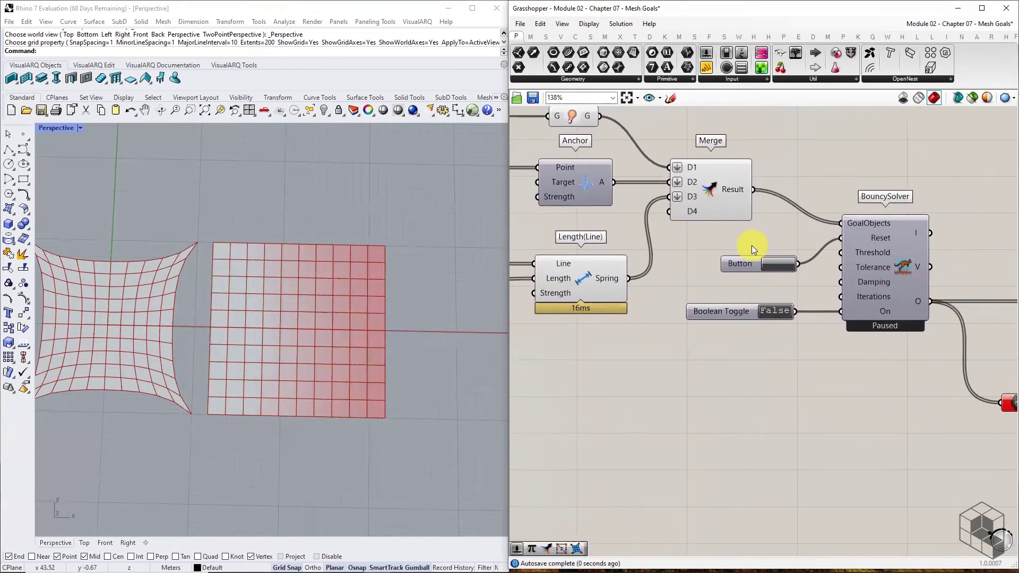
{"action": "double_click", "coordinate": [788, 309]}
{"action": "right_click_drag", "start_coordinate": [564, 337], "coordinate": [710, 336]}
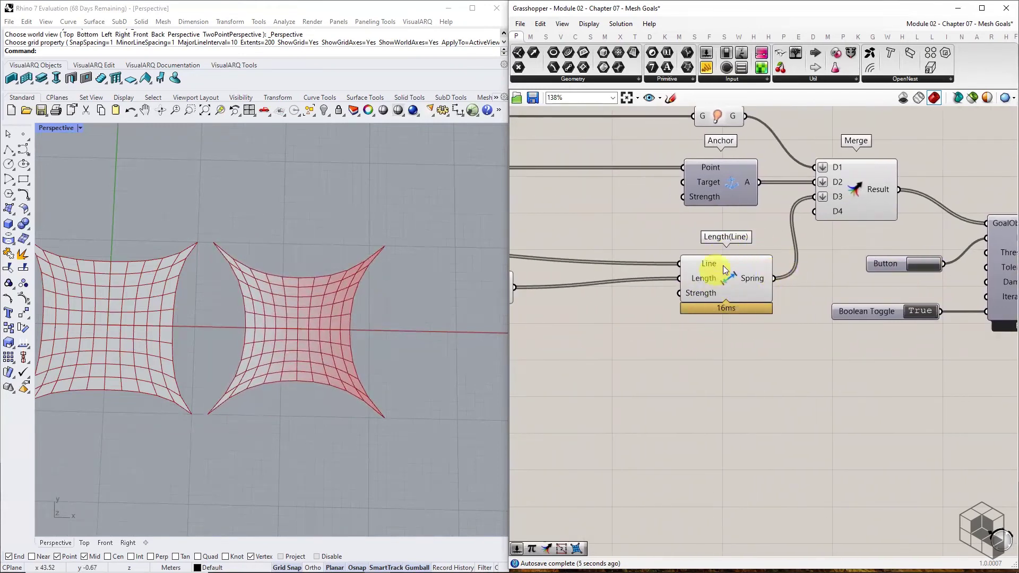
{"action": "right_click_drag", "start_coordinate": [587, 341], "coordinate": [902, 358]}
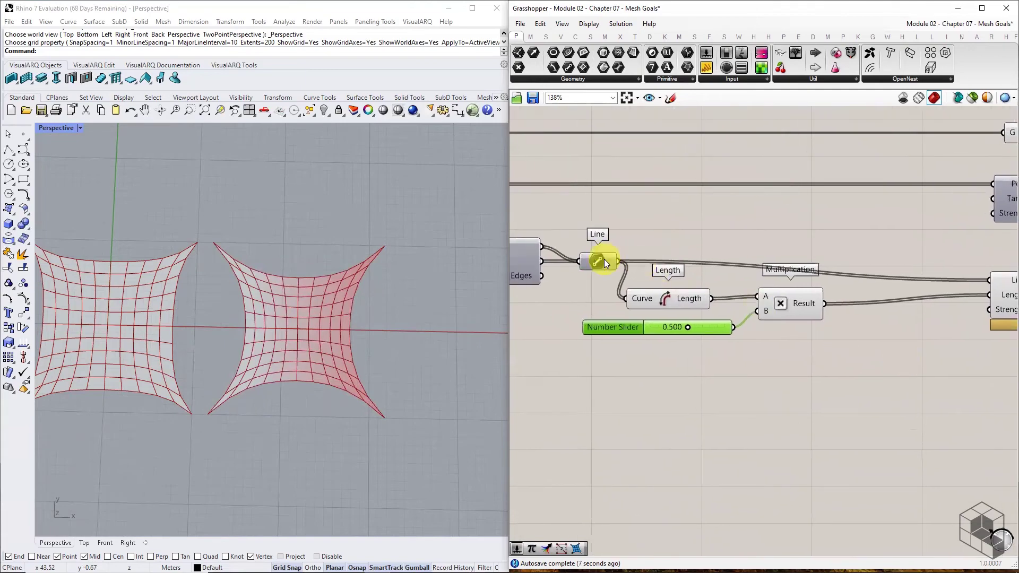
{"action": "mouse_move", "coordinate": [604, 259]}
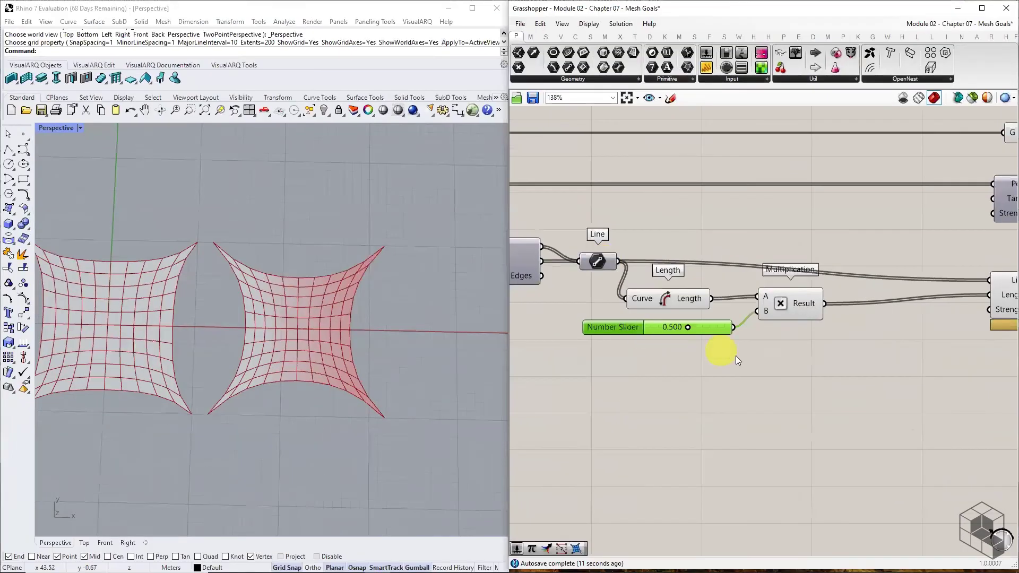
Step: Add a Random component below the curve Length component and move the Multiplication and its number slider apart to make room
{"action": "right_click_drag", "start_coordinate": [736, 355], "coordinate": [687, 319]}
{"action": "left_click", "coordinate": [639, 257]}
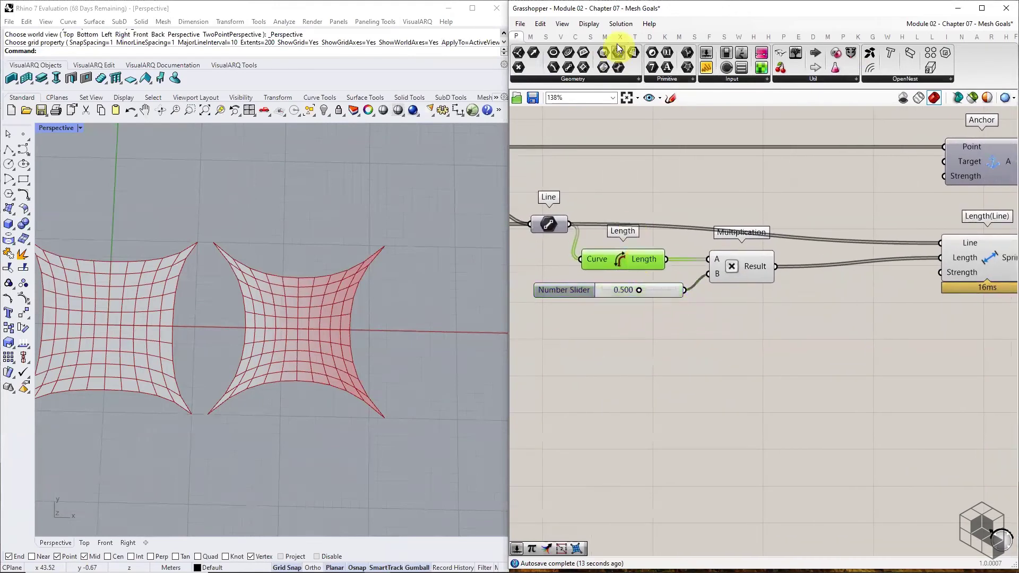
{"action": "left_click", "coordinate": [545, 36]}
{"action": "left_click", "coordinate": [705, 79]}
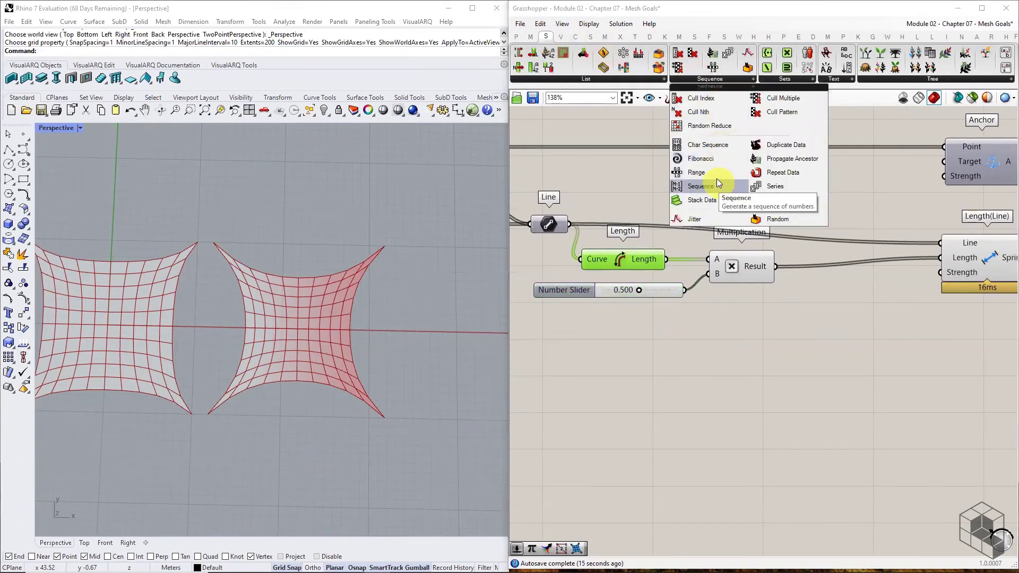
{"action": "left_click", "coordinate": [777, 219]}
{"action": "left_click", "coordinate": [684, 324]}
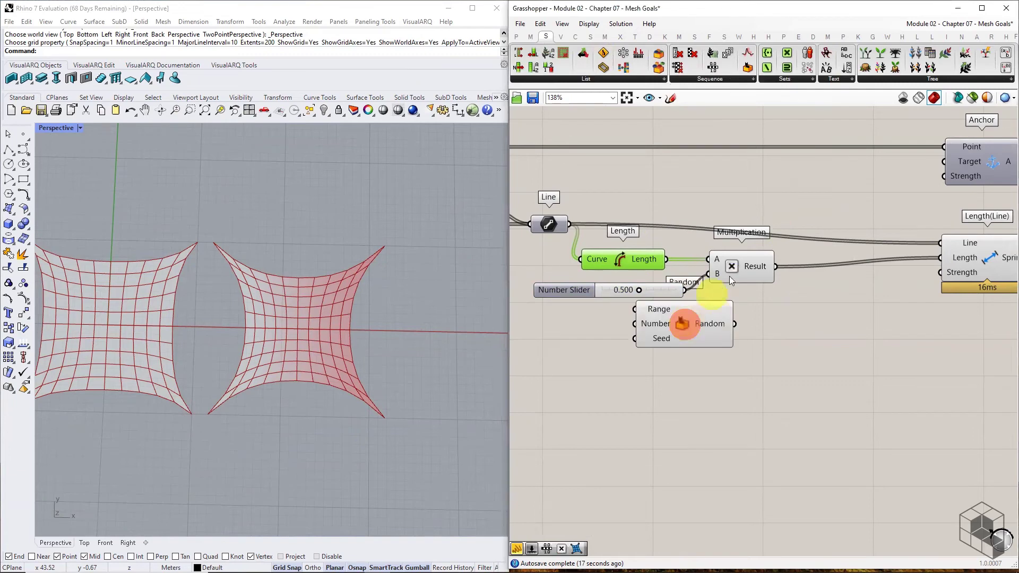
{"action": "left_click_drag", "start_coordinate": [729, 276], "coordinate": [797, 269]}
{"action": "left_click_drag", "start_coordinate": [654, 290], "coordinate": [578, 295]}
{"action": "left_click", "coordinate": [563, 332]}
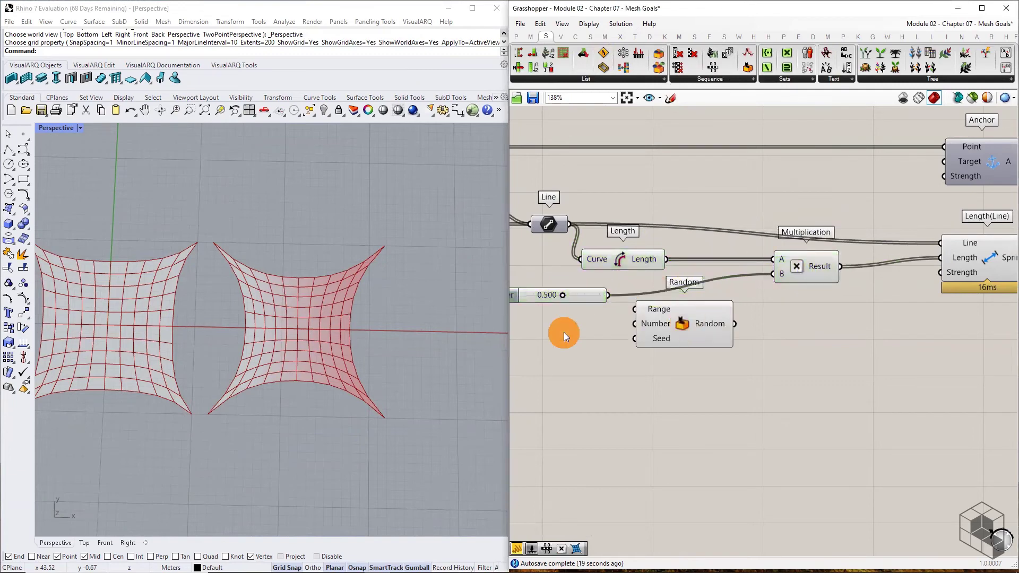
Step: Set Random's Number input to 220 with a panel and feed its output into Multiplication's B, replacing the number slider and moving it aside
{"action": "left_click", "coordinate": [515, 37]}
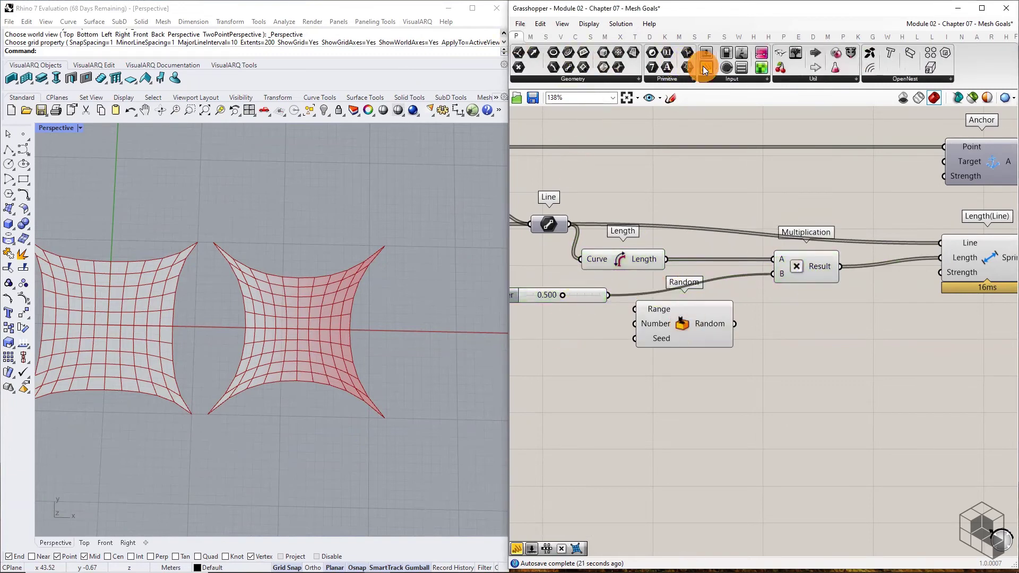
{"action": "left_click_drag", "start_coordinate": [704, 68], "coordinate": [562, 341]}
{"action": "double_click", "coordinate": [562, 341]}
{"action": "type", "text": "22"}
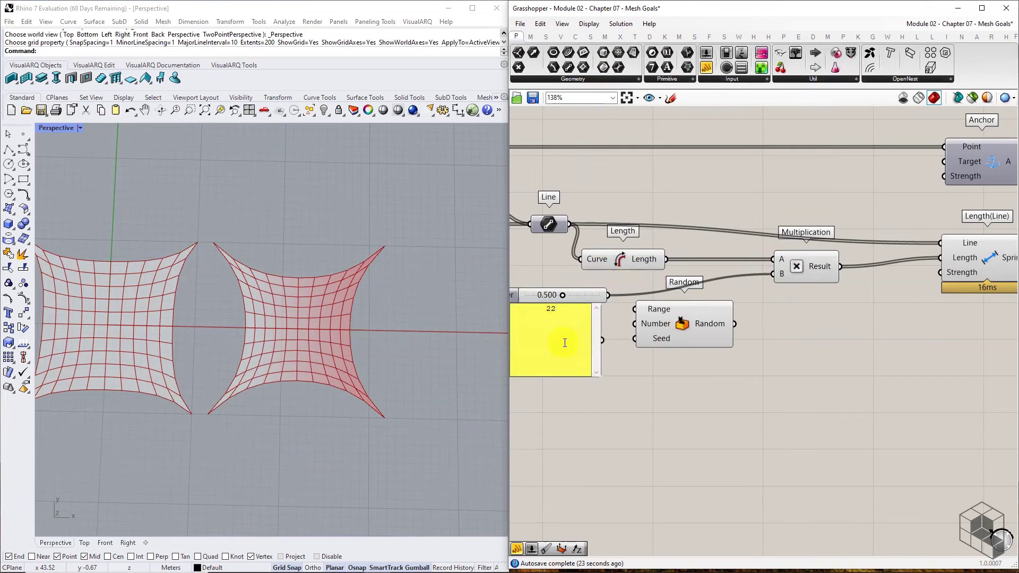
{"action": "type", "text": "0"}
{"action": "left_click", "coordinate": [646, 392]}
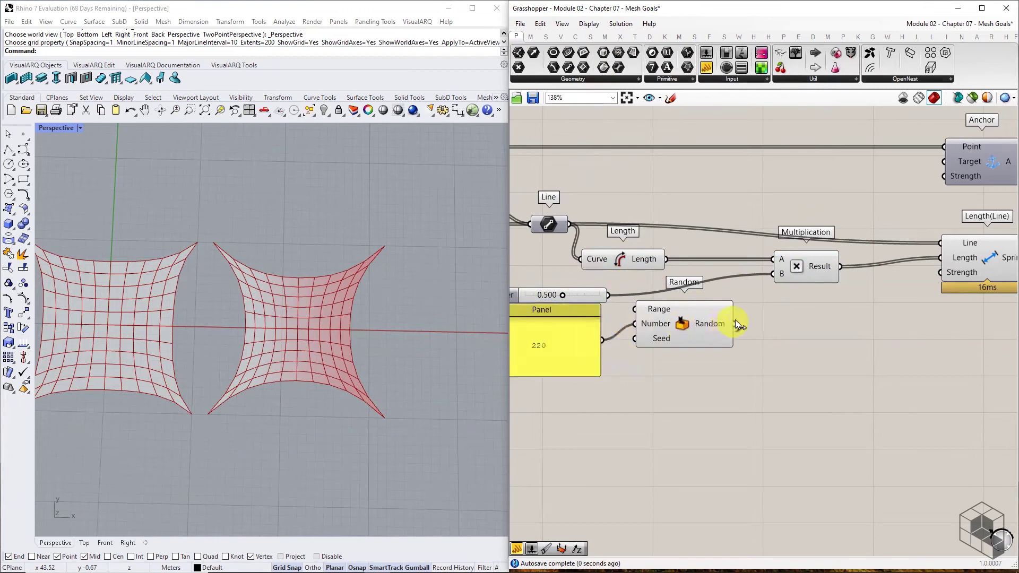
{"action": "left_click_drag", "start_coordinate": [734, 324], "coordinate": [772, 274]}
{"action": "left_click_drag", "start_coordinate": [589, 290], "coordinate": [889, 405]}
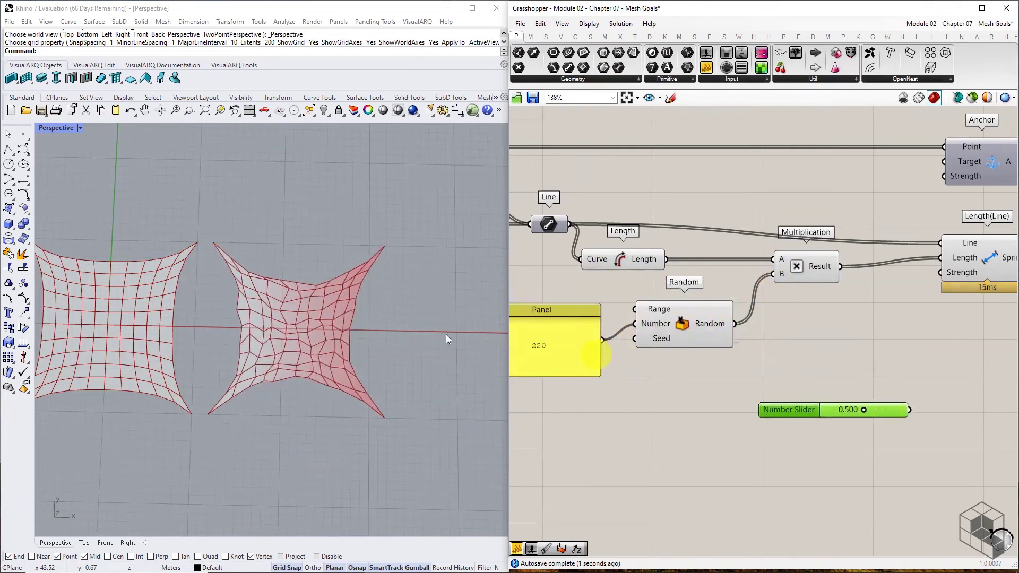
Step: Compare the randomly relaxed mesh with the evenly relaxed one, and the Length(Line) definition with the EdgeLengths definition
{"action": "scroll", "coordinate": [240, 307], "scroll_direction": "up", "scroll_amount": 3}
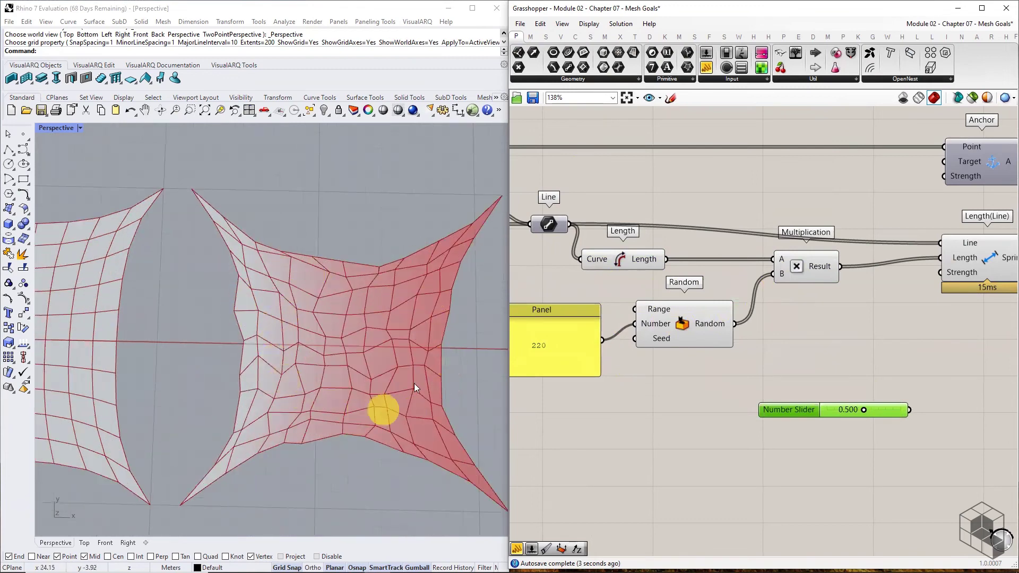
{"action": "scroll", "coordinate": [290, 313], "scroll_direction": "down", "scroll_amount": 3}
{"action": "scroll", "coordinate": [194, 340], "scroll_direction": "up", "scroll_amount": 4}
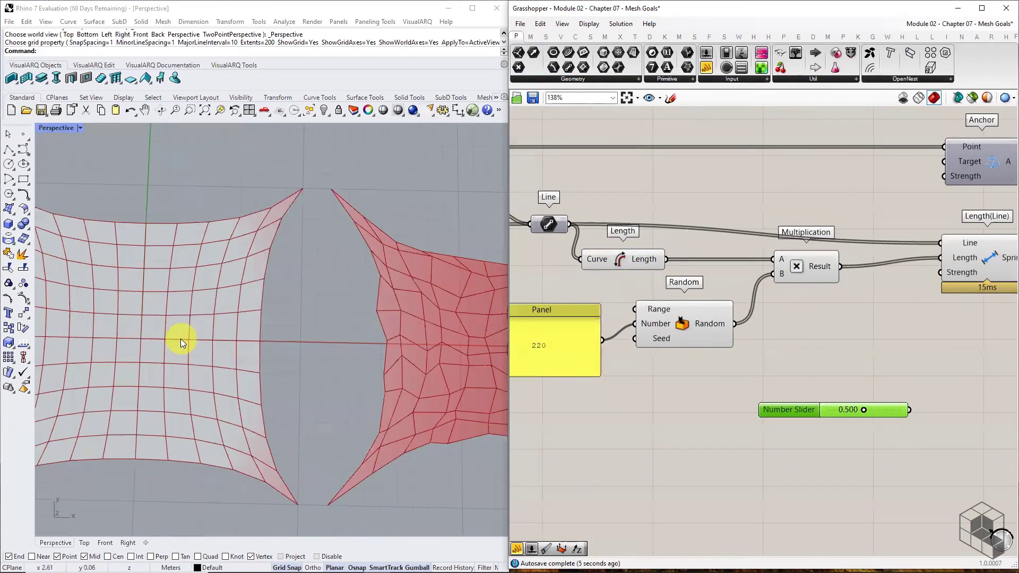
{"action": "scroll", "coordinate": [180, 338], "scroll_direction": "down", "scroll_amount": 3}
{"action": "scroll", "coordinate": [387, 351], "scroll_direction": "up", "scroll_amount": 4}
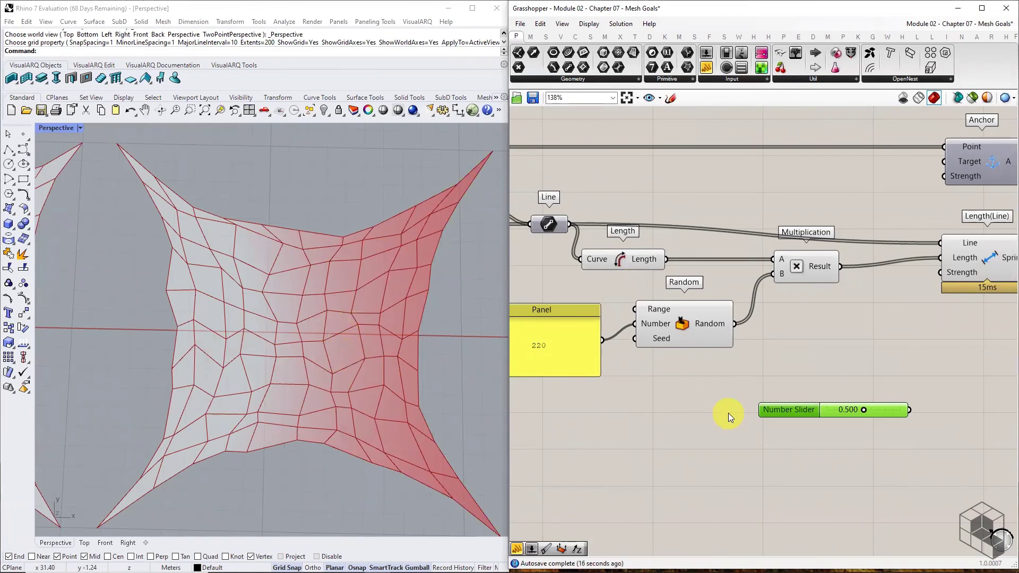
{"action": "scroll", "coordinate": [728, 412], "scroll_direction": "down", "scroll_amount": 4}
{"action": "right_click_drag", "start_coordinate": [793, 230], "coordinate": [815, 381]}
{"action": "scroll", "coordinate": [626, 256], "scroll_direction": "up", "scroll_amount": 2}
{"action": "scroll", "coordinate": [626, 256], "scroll_direction": "up", "scroll_amount": 3}
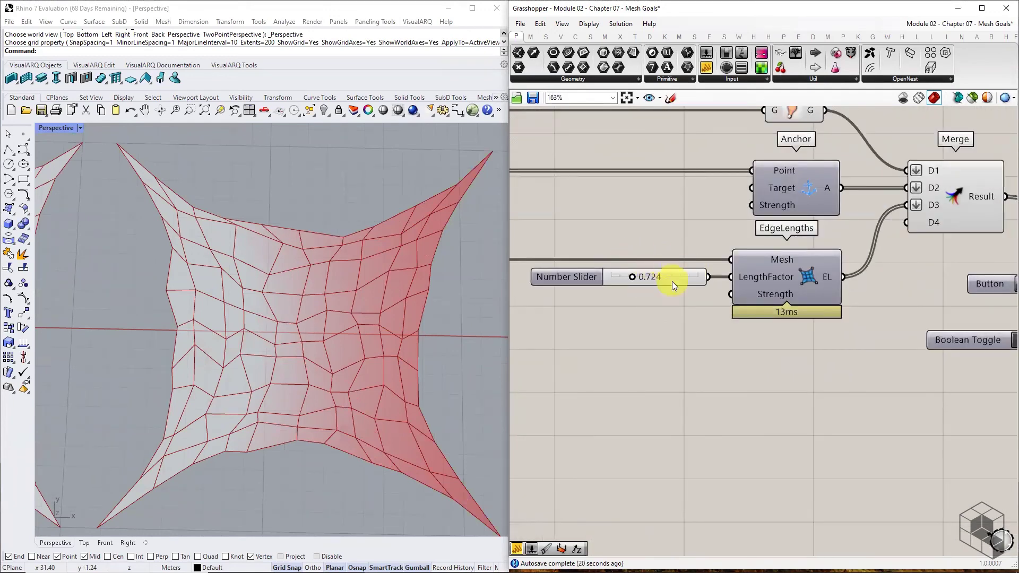
{"action": "scroll", "coordinate": [683, 289], "scroll_direction": "down", "scroll_amount": 2}
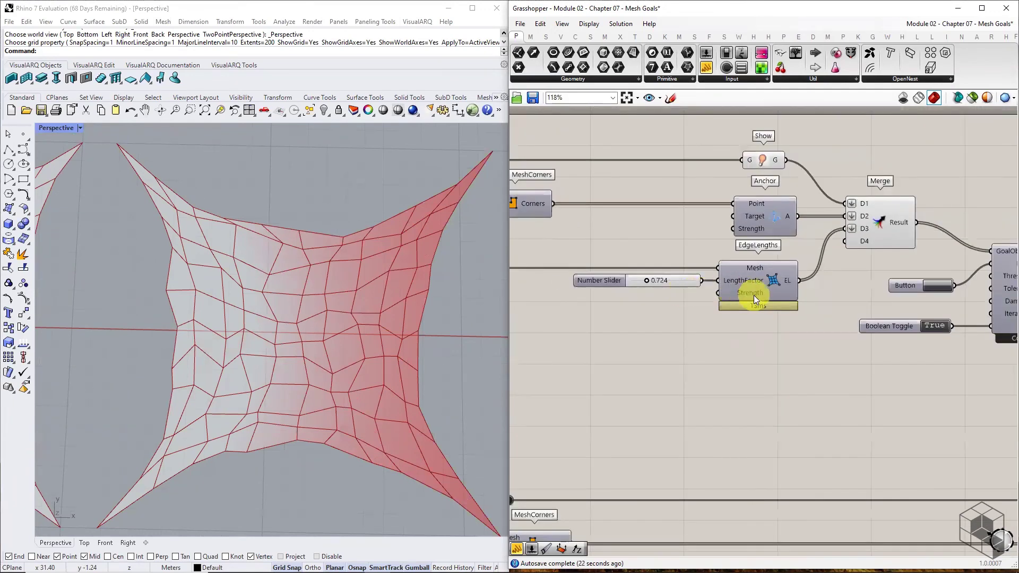
{"action": "right_click_drag", "start_coordinate": [784, 386], "coordinate": [740, 144]}
{"action": "right_click_drag", "start_coordinate": [948, 435], "coordinate": [811, 433]}
{"action": "scroll", "coordinate": [866, 378], "scroll_direction": "down", "scroll_amount": 3}
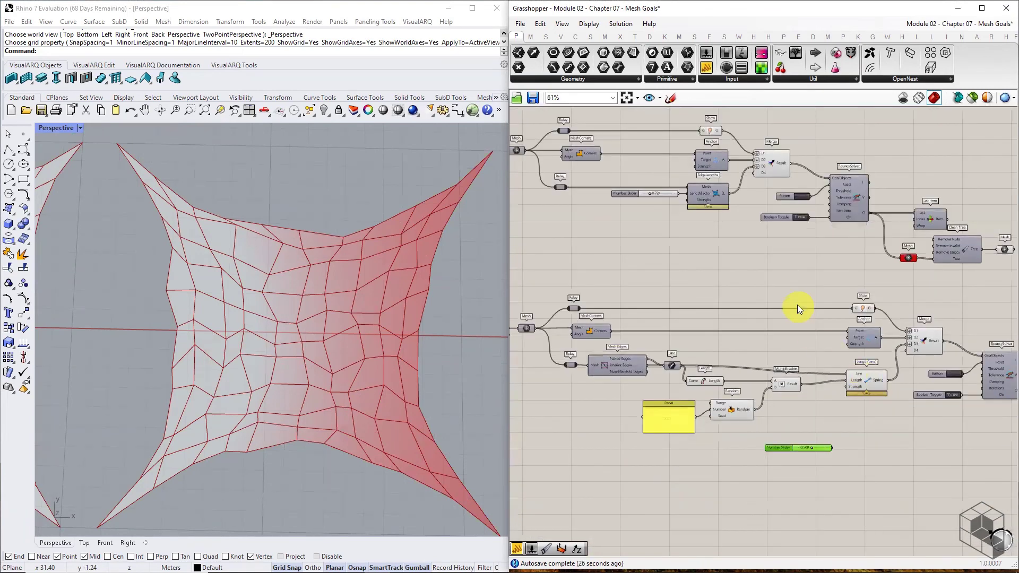
{"action": "scroll", "coordinate": [684, 165], "scroll_direction": "up", "scroll_amount": 5}
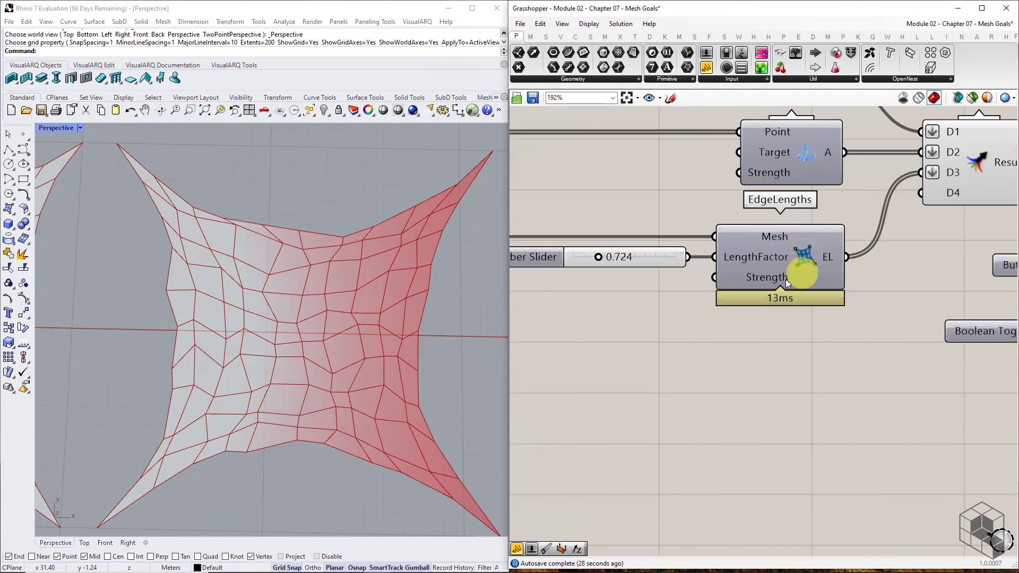
Step: Set the EdgeLengths LengthFactor slider to 0.666
{"action": "scroll", "coordinate": [329, 316], "scroll_direction": "down", "scroll_amount": 6}
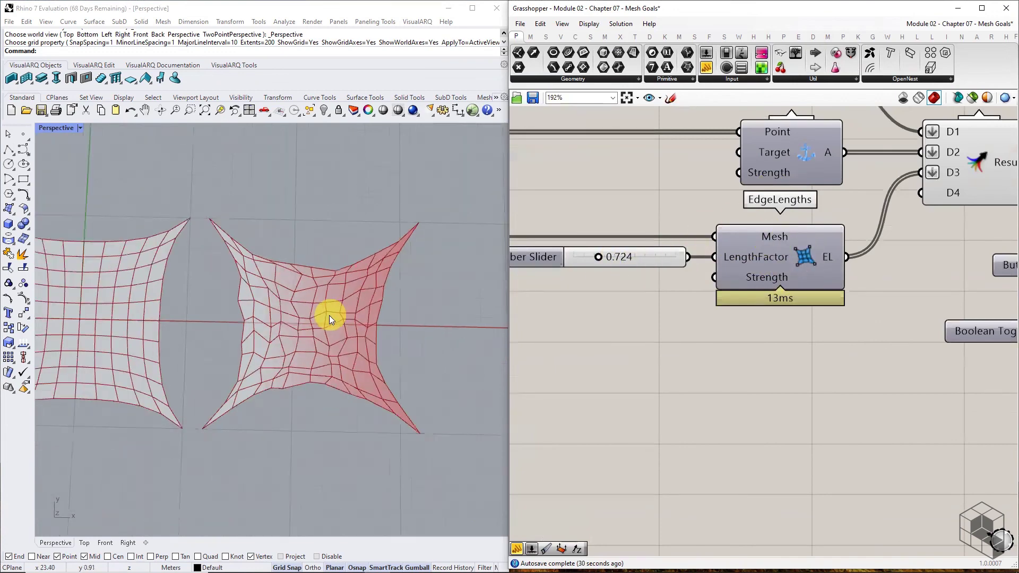
{"action": "scroll", "coordinate": [48, 298], "scroll_direction": "up", "scroll_amount": 2}
{"action": "right_click_drag", "start_coordinate": [48, 298], "coordinate": [224, 305], "text": "shift"}
{"action": "scroll", "coordinate": [605, 259], "scroll_direction": "up", "scroll_amount": 3}
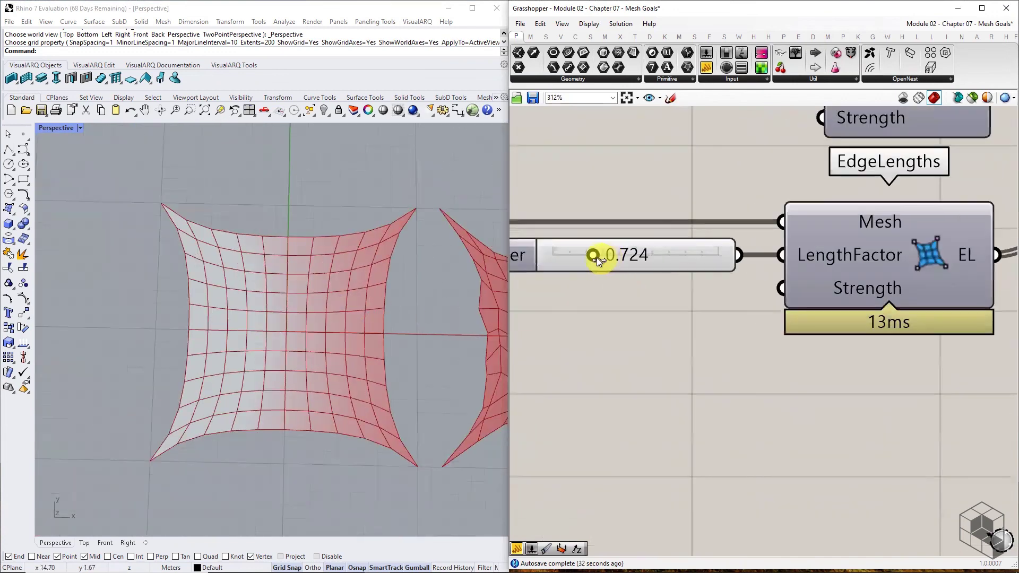
{"action": "mouse_move", "coordinate": [596, 255]}
{"action": "left_mouse_down"}
{"action": "mouse_move", "coordinate": [631, 254]}
{"action": "mouse_move", "coordinate": [576, 254]}
{"action": "mouse_move", "coordinate": [646, 254]}
{"action": "mouse_move", "coordinate": [590, 255]}
{"action": "left_mouse_up"}
Step: Examine both relaxed meshes side by side and get an overview of the two definitions
{"action": "scroll", "coordinate": [621, 299], "scroll_direction": "down", "scroll_amount": 2}
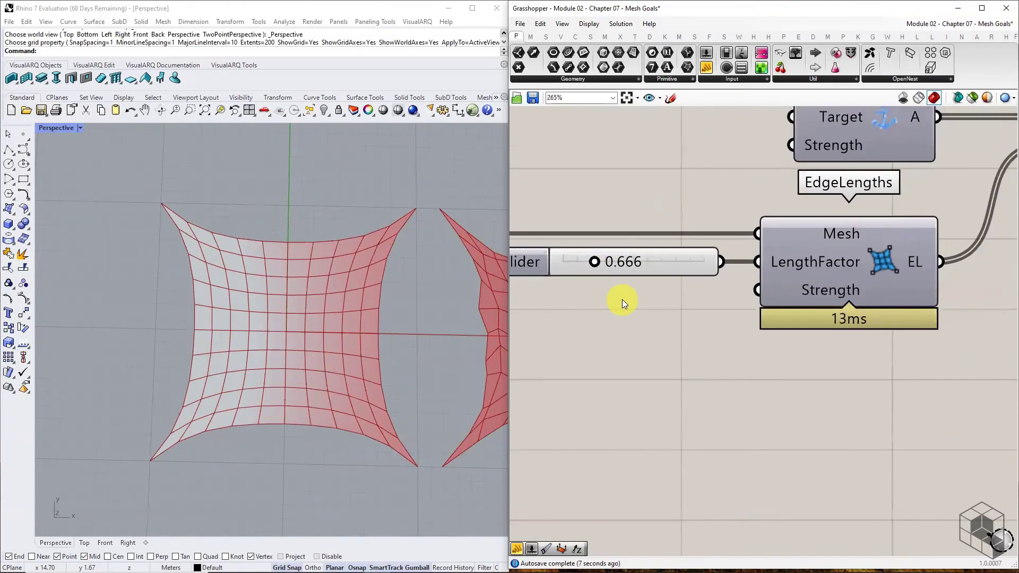
{"action": "scroll", "coordinate": [366, 305], "scroll_direction": "down", "scroll_amount": 3}
{"action": "scroll", "coordinate": [386, 313], "scroll_direction": "up", "scroll_amount": 5}
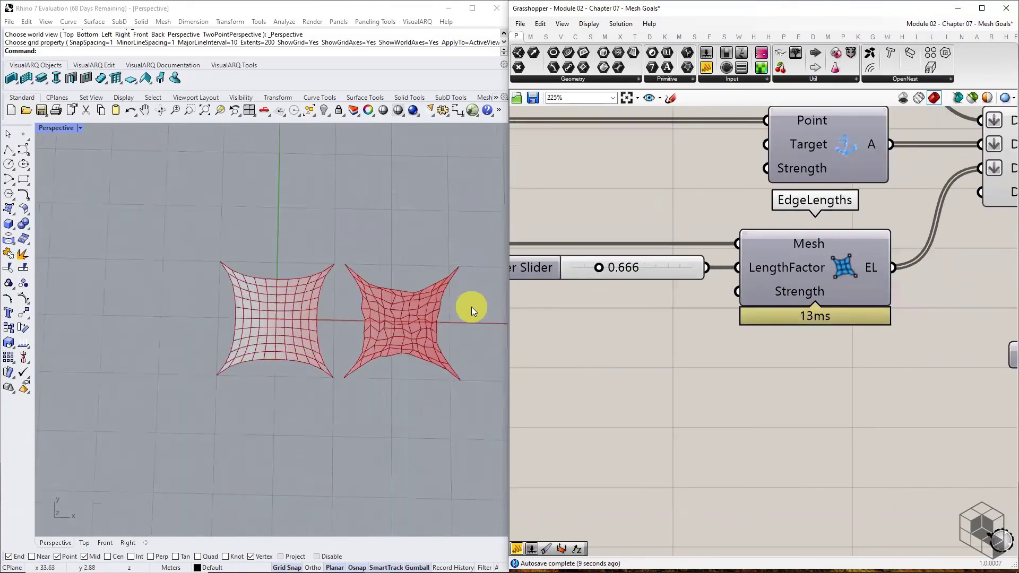
{"action": "scroll", "coordinate": [652, 347], "scroll_direction": "down", "scroll_amount": 8}
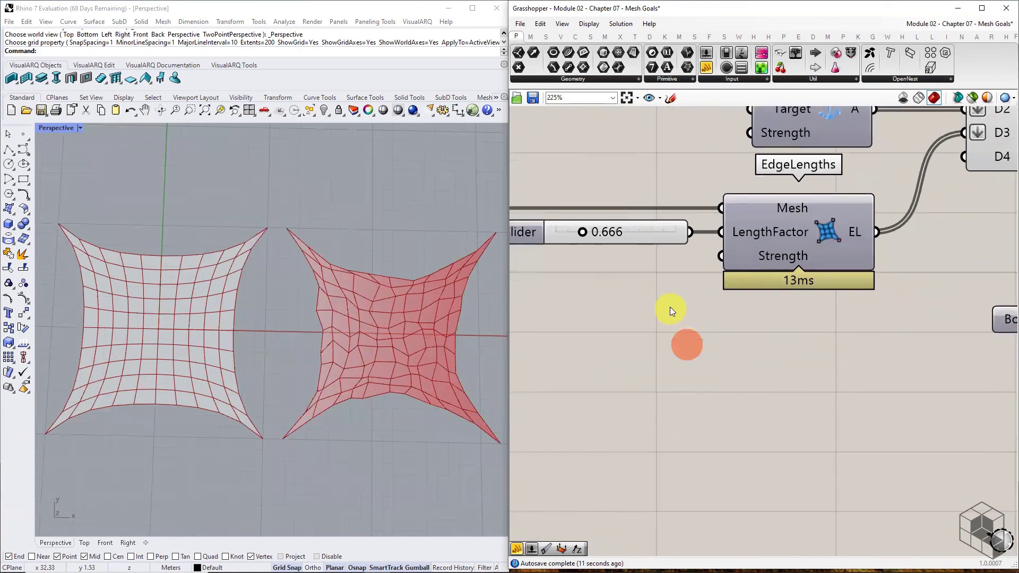
{"action": "right_click_drag", "start_coordinate": [923, 404], "coordinate": [862, 349]}
{"action": "scroll", "coordinate": [890, 458], "scroll_direction": "down", "scroll_amount": 2}
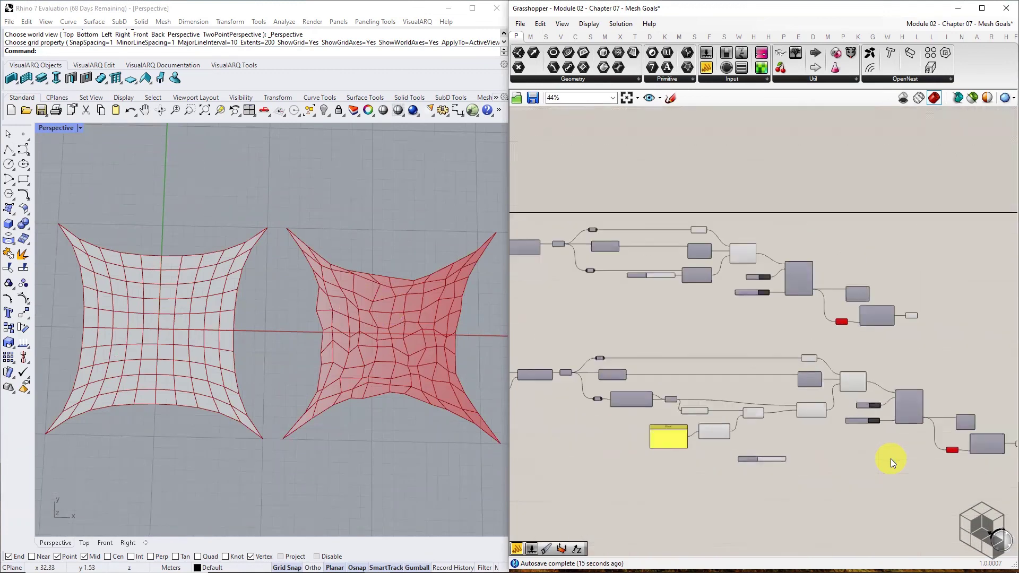